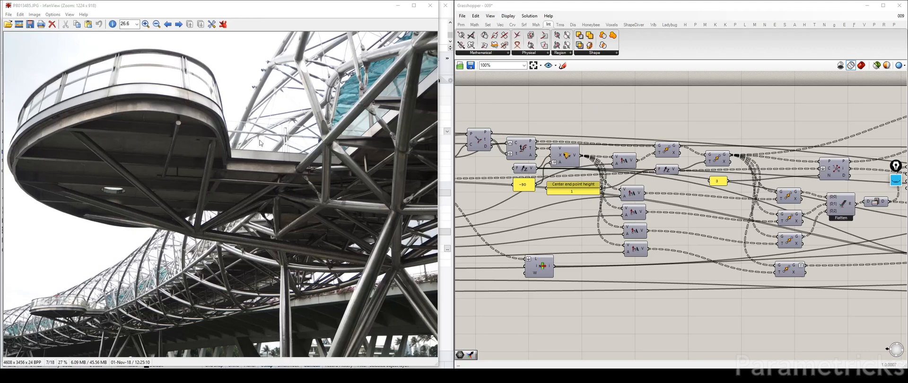
# Switch to Rhino, maximize the Perspective viewport and examine the bridge's viewing platforms and supports from several angles
pyautogui.click(538, 108)
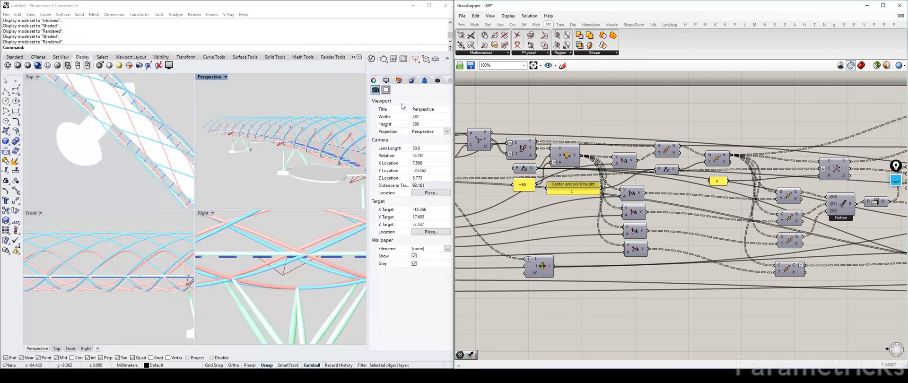
pyautogui.click(212, 79)
pyautogui.doubleClick(212, 80)
pyautogui.scroll(8, 251, 100)
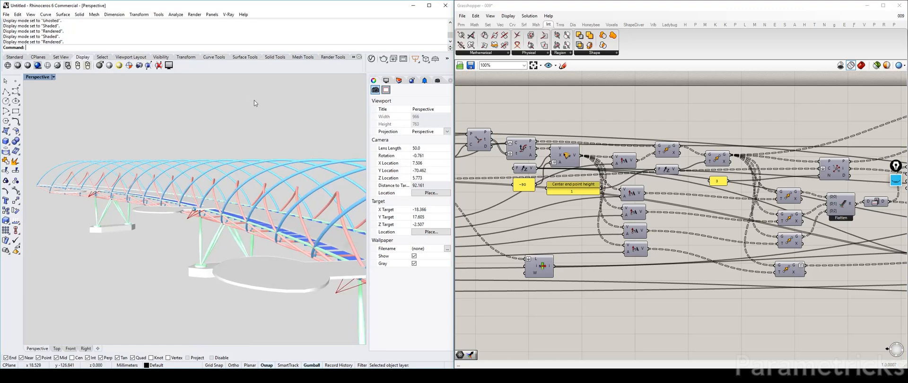
pyautogui.scroll(-10, 274, 101)
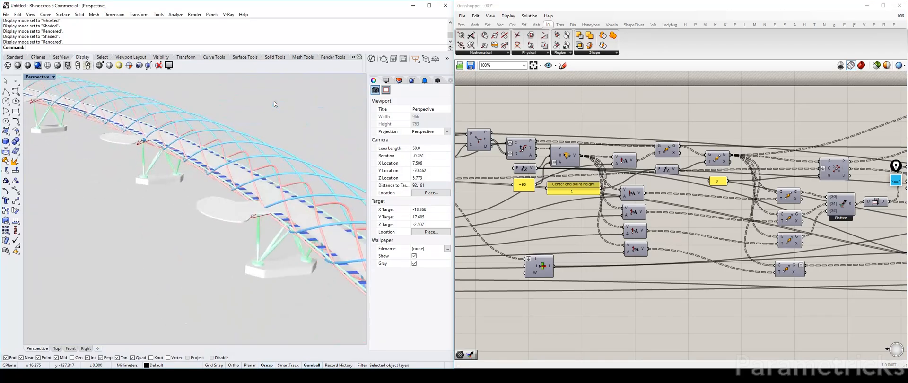
pyautogui.scroll(6, 256, 180)
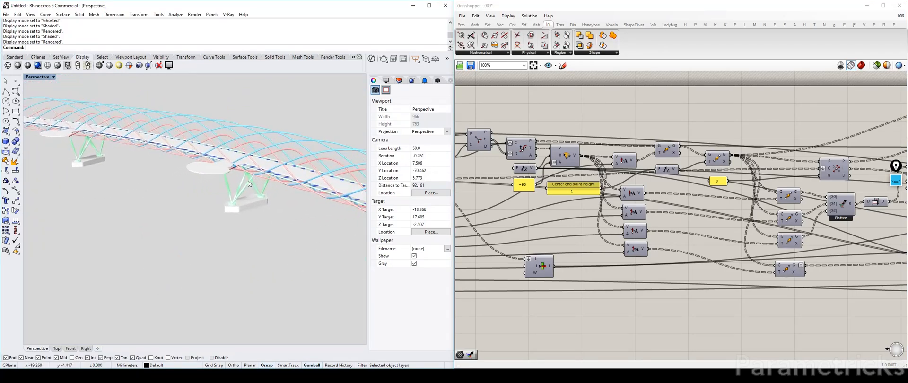
pyautogui.moveTo(265, 204); pyautogui.dragTo(316, 182, button='right')
# Locate the Line component above the platform section of the Grasshopper definition and select it to highlight the support lines
pyautogui.moveTo(590, 119); pyautogui.dragTo(685, 108, button='right')
pyautogui.scroll(-4, 685, 107)
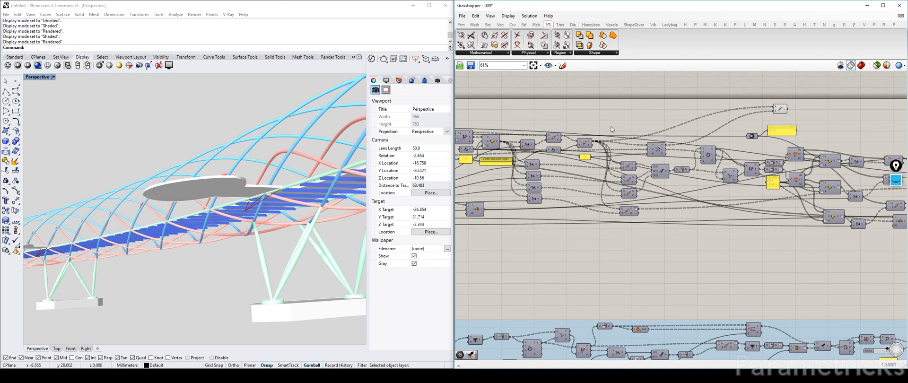
pyautogui.moveTo(812, 103); pyautogui.dragTo(680, 115, button='right')
pyautogui.scroll(4, 680, 115)
pyautogui.moveTo(631, 121)
pyautogui.mouseDown()
pyautogui.moveTo(638, 124)
pyautogui.moveTo(630, 124)
pyautogui.mouseUp()
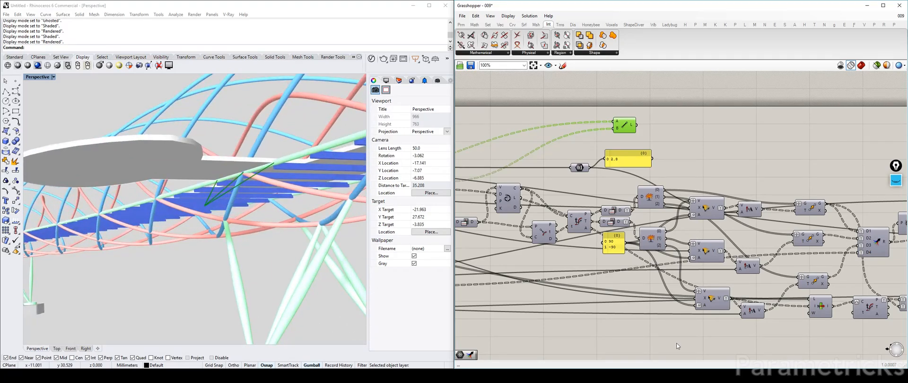
# Switch to the IrfanView bridge photo, mark the struts and joints beneath the platform with the screen pen, and clear the marks
pyautogui.hotkey('alt', 'Tab')
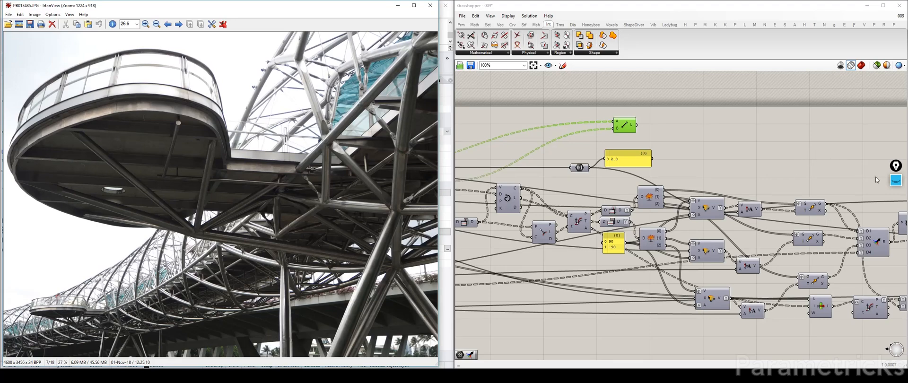
pyautogui.click(895, 181)
pyautogui.click(896, 201)
pyautogui.click(872, 202)
pyautogui.moveTo(198, 231); pyautogui.dragTo(197, 182)
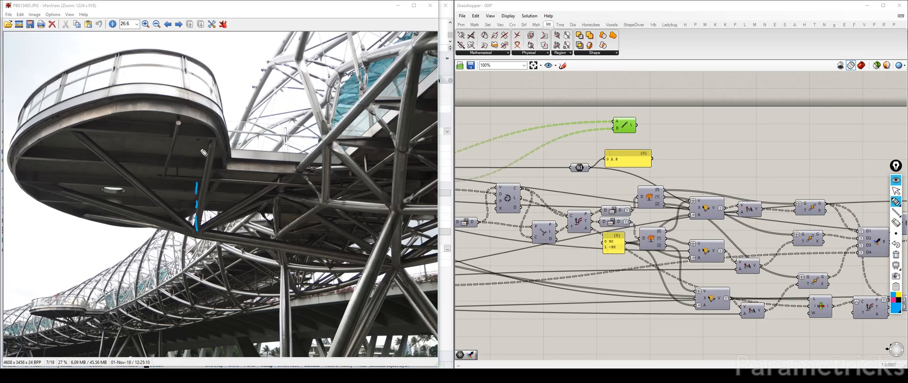
pyautogui.moveTo(207, 125)
pyautogui.mouseDown()
pyautogui.moveTo(187, 220)
pyautogui.moveTo(196, 215)
pyautogui.mouseUp()
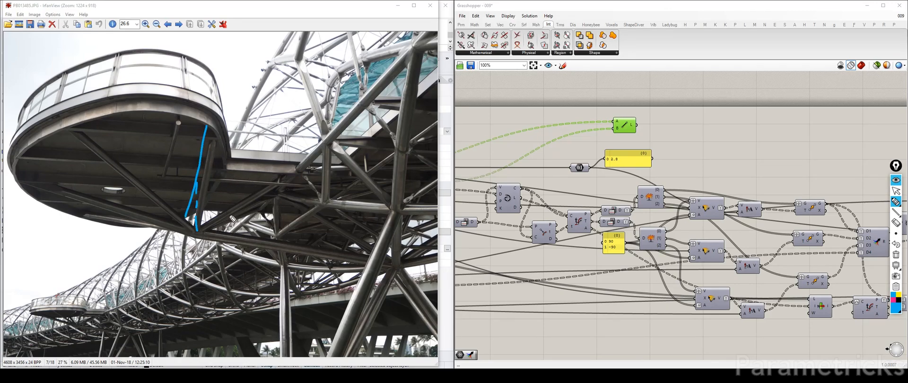
pyautogui.moveTo(230, 215); pyautogui.dragTo(232, 216)
pyautogui.moveTo(235, 175); pyautogui.dragTo(223, 208)
pyautogui.moveTo(201, 231)
pyautogui.mouseDown()
pyautogui.moveTo(191, 233)
pyautogui.moveTo(200, 232)
pyautogui.mouseUp()
pyautogui.moveTo(231, 231); pyautogui.dragTo(233, 234)
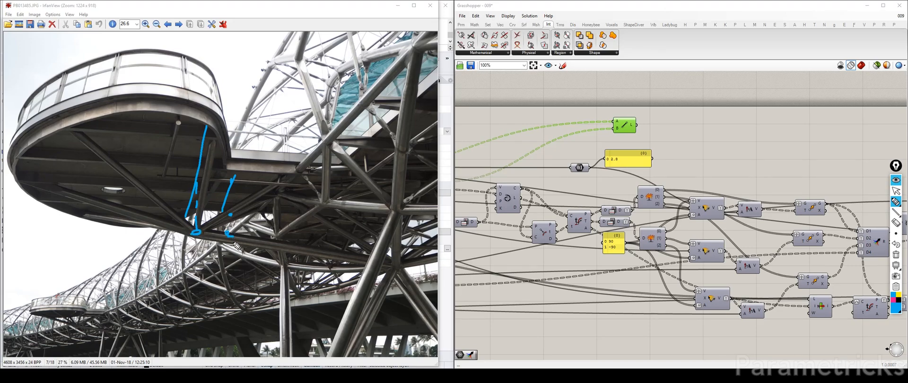
pyautogui.click(898, 255)
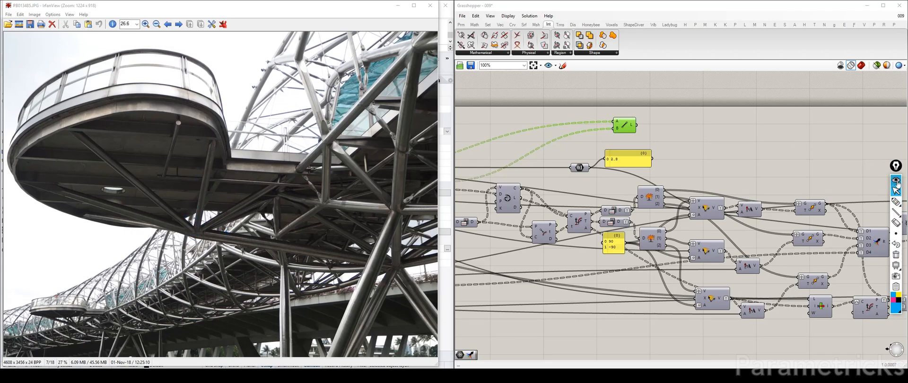
# Maximize the Top viewport in Rhino and set its display mode to Shaded
pyautogui.click(752, 144)
pyautogui.click(627, 132)
pyautogui.moveTo(566, 121); pyautogui.dragTo(680, 116, button='right')
pyautogui.click(38, 77)
pyautogui.doubleClick(38, 77)
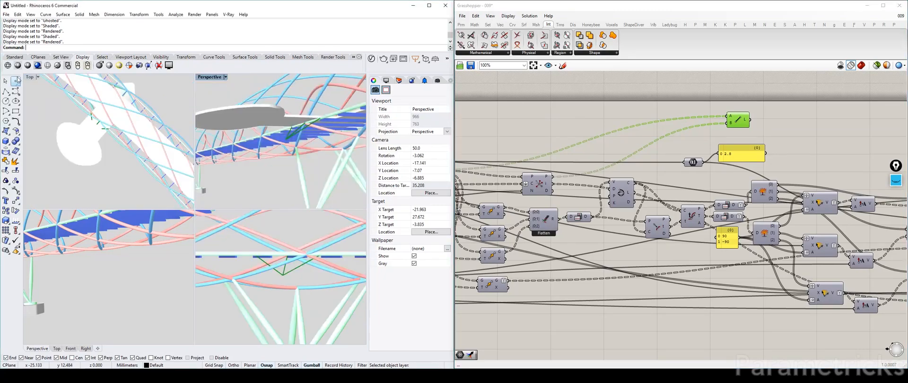
pyautogui.doubleClick(32, 76)
pyautogui.click(40, 79)
pyautogui.click(48, 105)
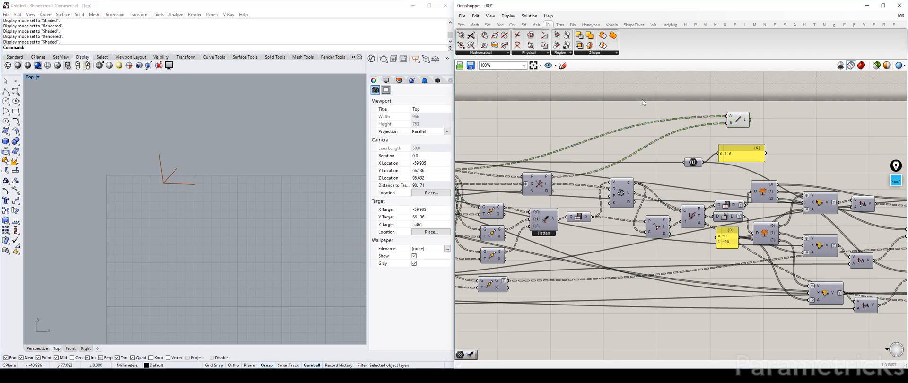
# Turn on the preview of the union component that feeds the Custom Preview at the end of the platform definition
pyautogui.click(642, 102)
pyautogui.scroll(-5, 642, 103)
pyautogui.moveTo(642, 103); pyautogui.dragTo(665, 122, button='right')
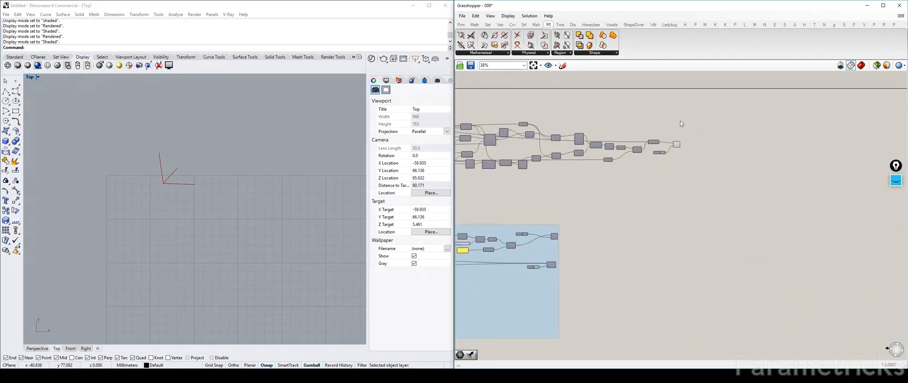
pyautogui.scroll(5, 667, 141)
pyautogui.click(626, 143)
pyautogui.hotkey('ctrl', 'q')
pyautogui.click(631, 118)
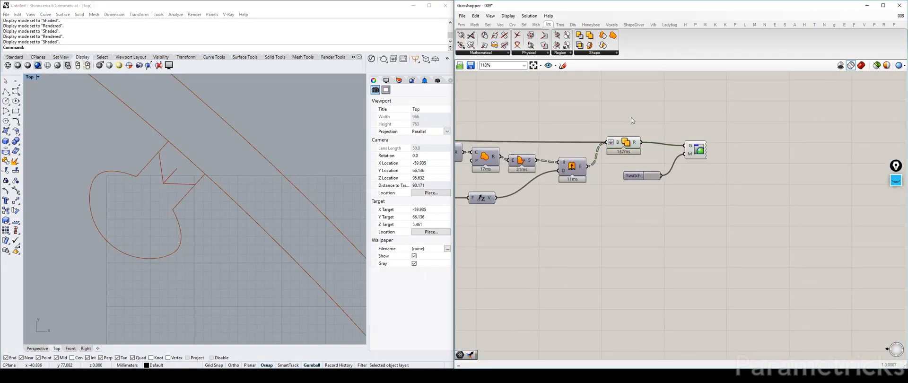
# Mark the support lines' shared endpoint and a point inside the platform outline with screen-pen dots in the Top view
pyautogui.scroll(-6, 630, 117)
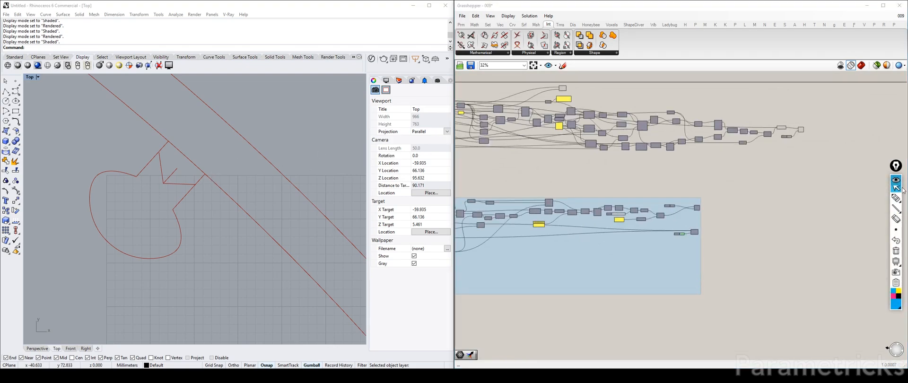
pyautogui.click(163, 184)
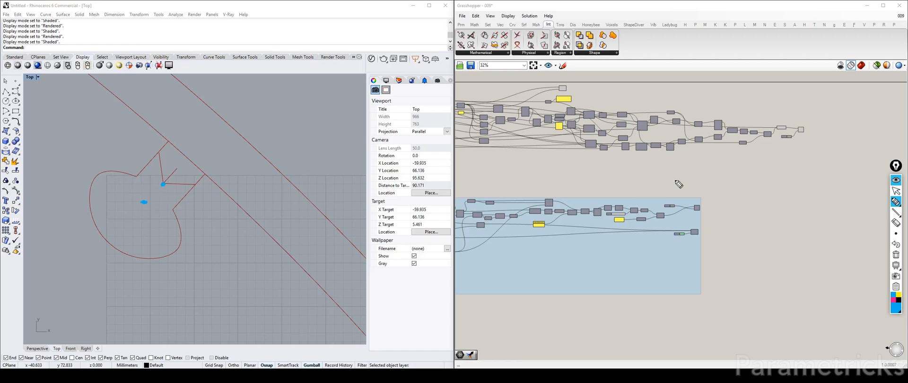
pyautogui.click(895, 190)
# Turn on the preview of the four stacked Move components and select the second one to highlight its point
pyautogui.scroll(2, 617, 171)
pyautogui.scroll(2, 547, 112)
pyautogui.scroll(2, 547, 113)
pyautogui.moveTo(547, 112); pyautogui.dragTo(603, 148, button='right')
pyautogui.moveTo(810, 241); pyautogui.dragTo(484, 247, button='right')
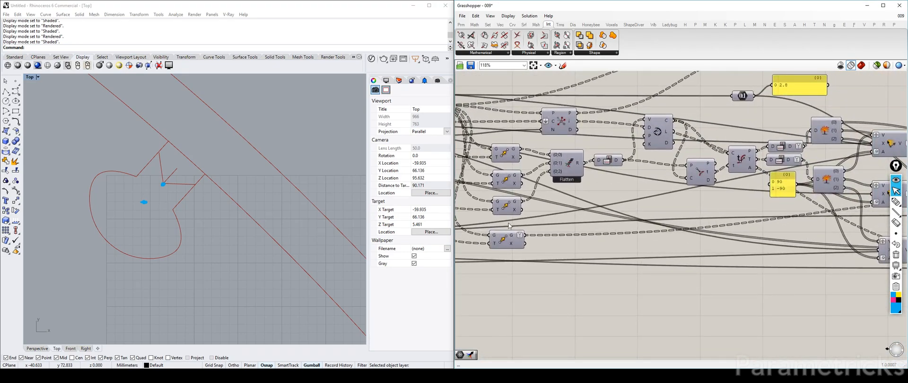
pyautogui.moveTo(513, 232); pyautogui.dragTo(498, 144)
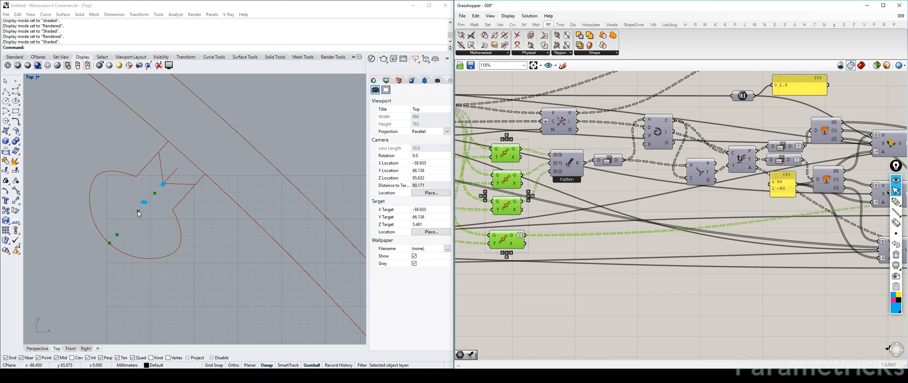
pyautogui.click(513, 180)
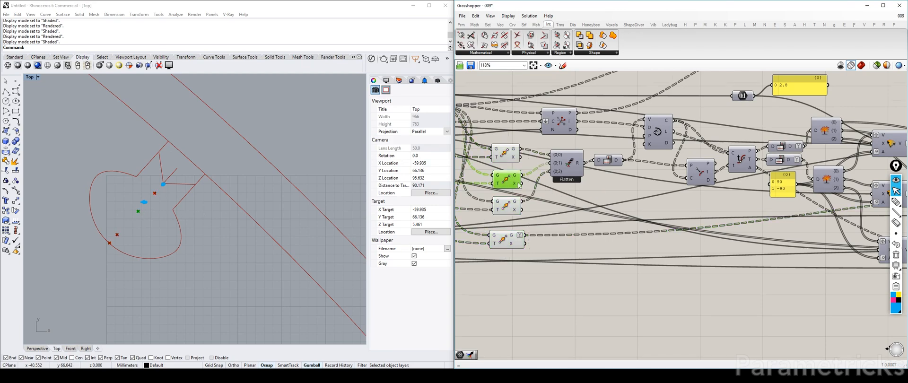
# Mark the platform strut and its ends on the bridge photo, circle the second Move component, and clear the marks
pyautogui.scroll(-3, 517, 184)
pyautogui.hotkey('alt', 'Tab')
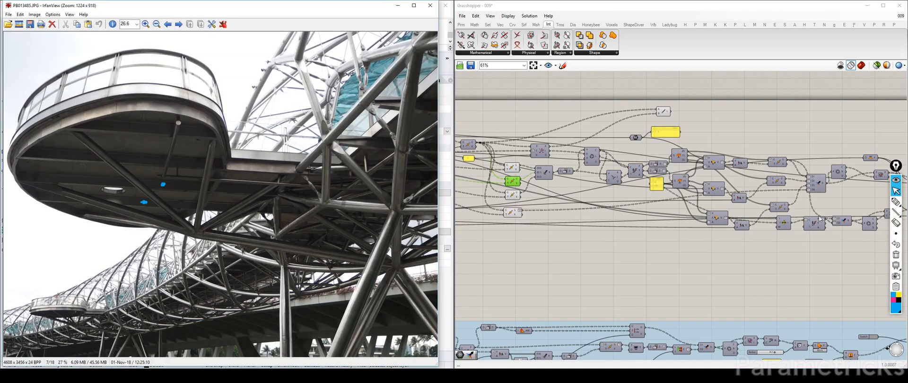
pyautogui.click(896, 202)
pyautogui.moveTo(198, 226); pyautogui.dragTo(208, 142)
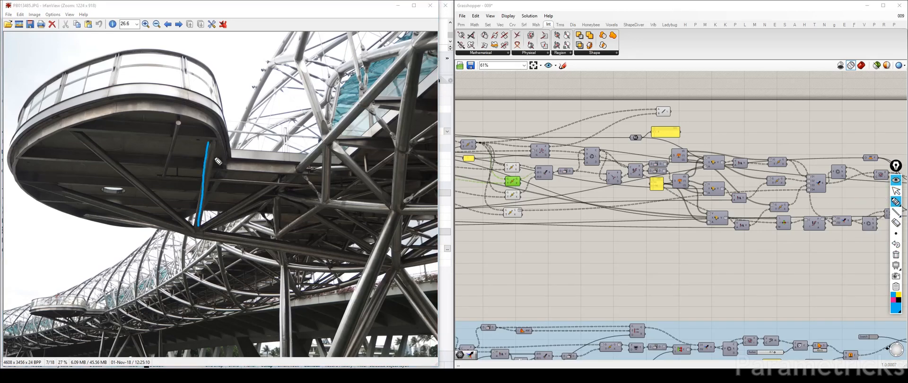
pyautogui.moveTo(518, 185)
pyautogui.mouseDown()
pyautogui.moveTo(509, 186)
pyautogui.moveTo(521, 182)
pyautogui.mouseUp()
pyautogui.moveTo(214, 134); pyautogui.dragTo(211, 134)
pyautogui.click(165, 220)
pyautogui.moveTo(896, 238)
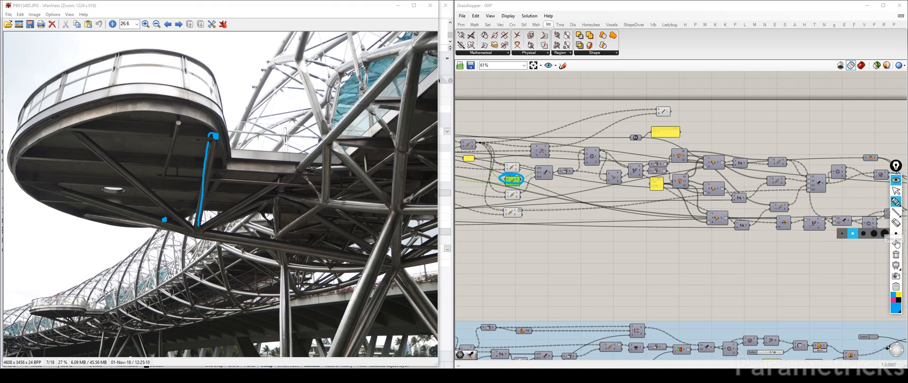
pyautogui.click(895, 255)
pyautogui.click(896, 180)
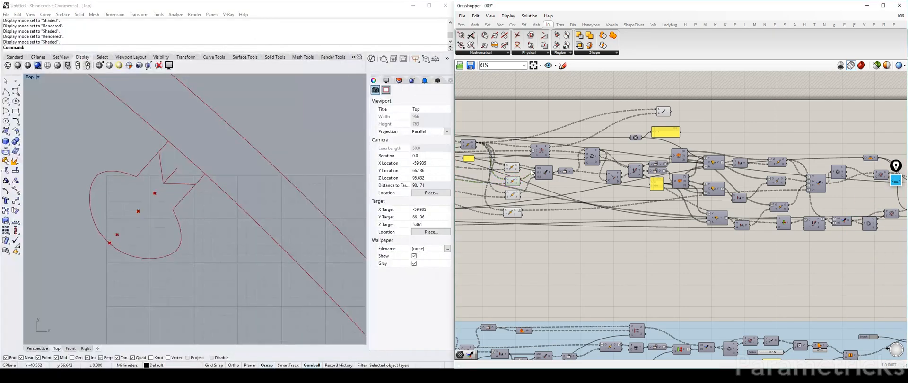
# Turn off the preview of the first, third and fourth stacked Move components
pyautogui.moveTo(663, 112); pyautogui.dragTo(656, 113)
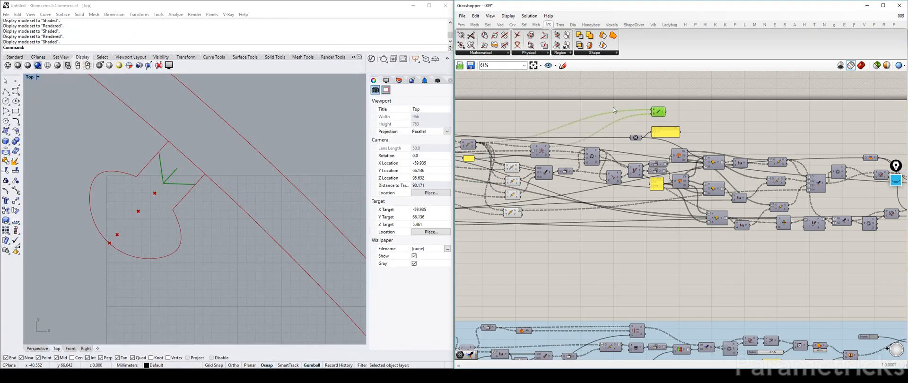
pyautogui.click(511, 168)
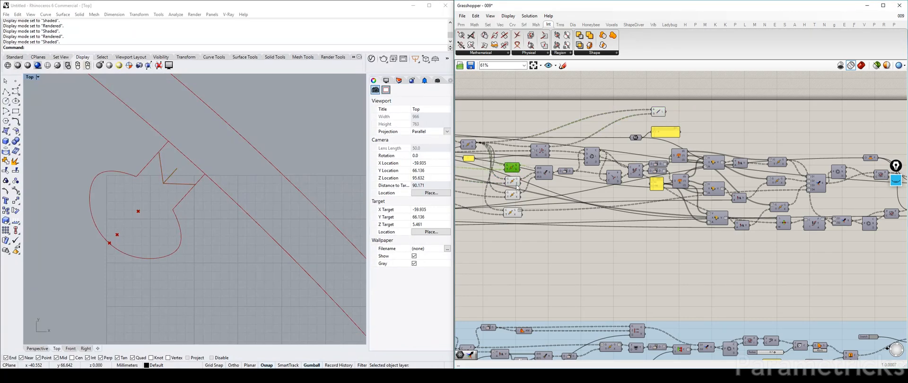
pyautogui.moveTo(523, 239); pyautogui.dragTo(493, 189)
pyautogui.hotkey('ctrl', 'q')
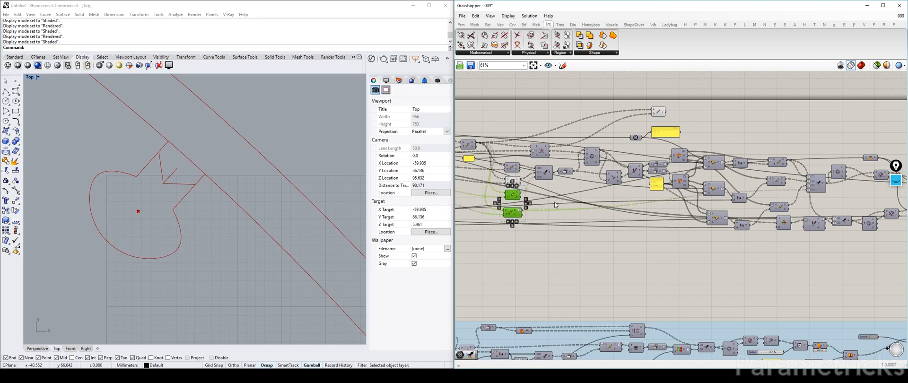
pyautogui.click(554, 202)
# Connect the geometry output of the second stacked Move component to the Line component's A input, replacing the existing wire
pyautogui.click(513, 183)
pyautogui.scroll(2, 606, 152)
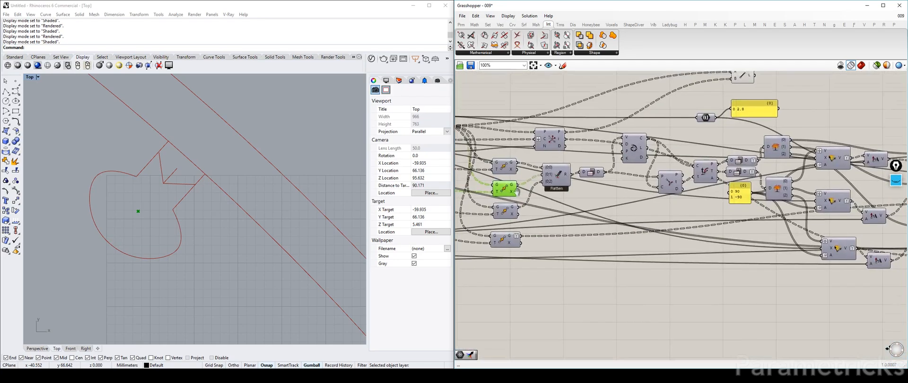
pyautogui.click(673, 141)
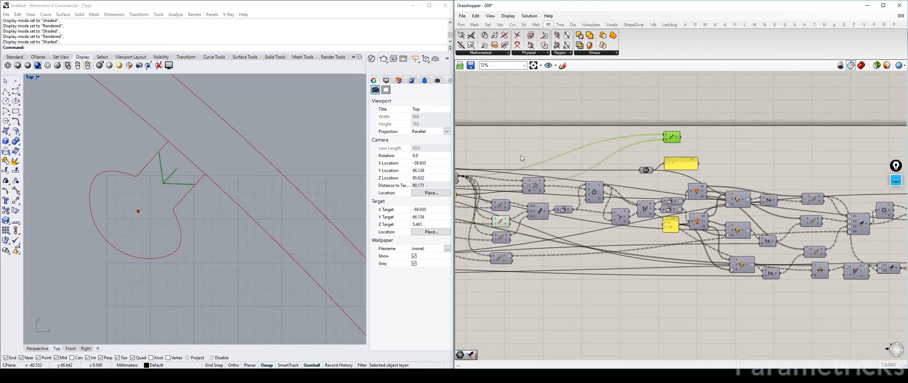
pyautogui.moveTo(673, 141); pyautogui.dragTo(728, 131, button='right')
pyautogui.click(512, 172)
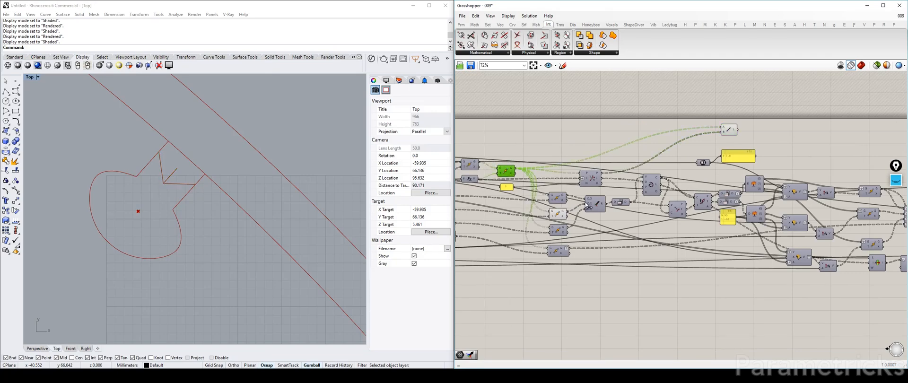
pyautogui.scroll(5, 633, 151)
pyautogui.moveTo(525, 249); pyautogui.dragTo(778, 112)
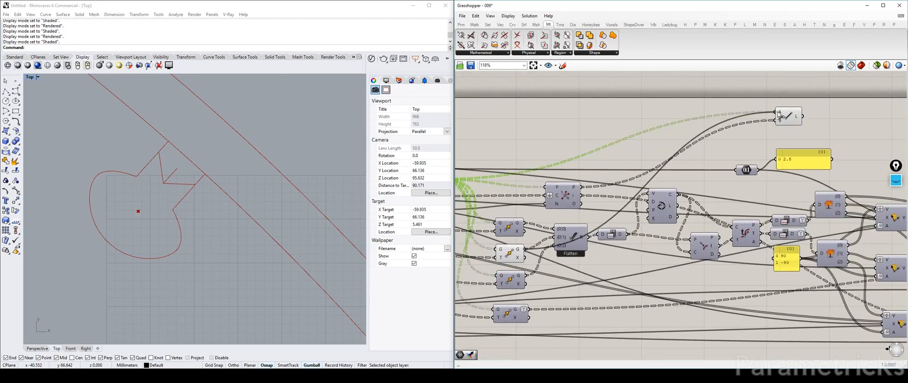
pyautogui.click(508, 256)
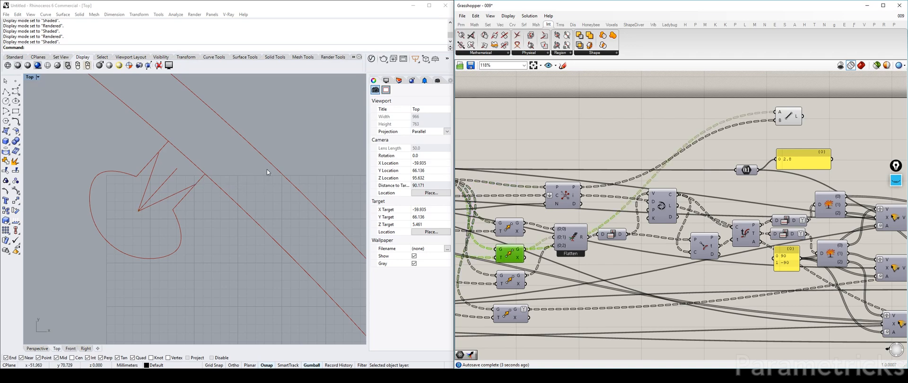
# Maximize the Perspective viewport, select the Line component and examine the rewired support lines beneath the platform
pyautogui.doubleClick(30, 77)
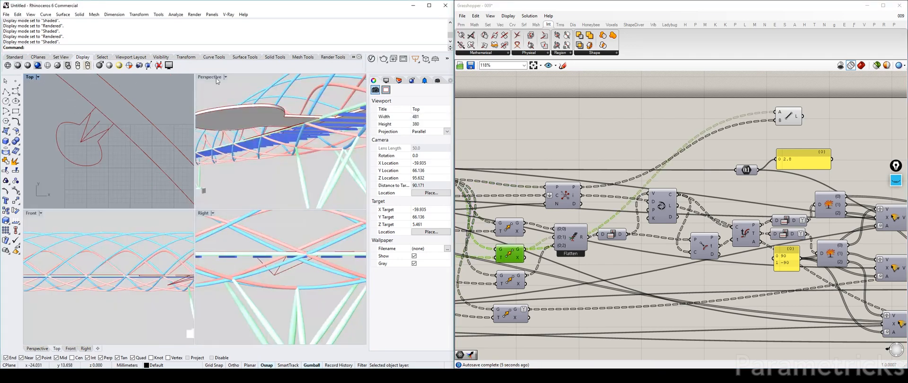
pyautogui.doubleClick(210, 77)
pyautogui.moveTo(251, 142); pyautogui.dragTo(287, 155, button='right')
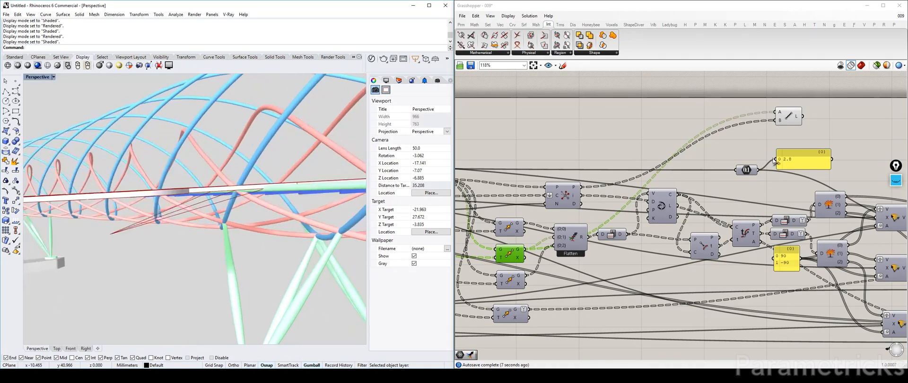
pyautogui.click(788, 116)
pyautogui.moveTo(301, 191); pyautogui.dragTo(159, 238, button='right')
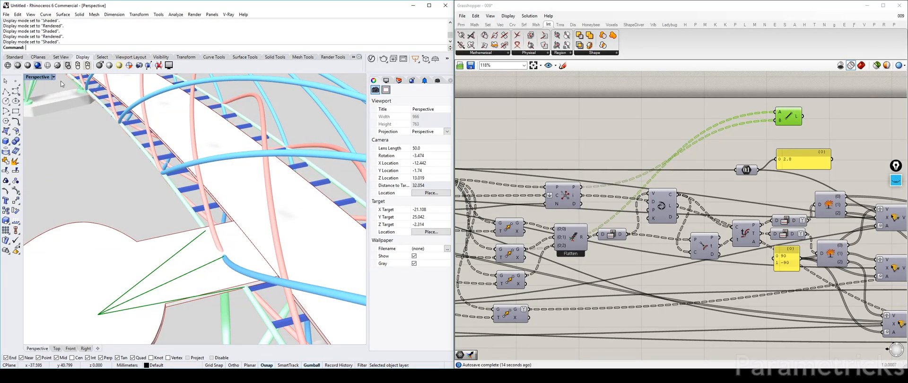
# Switch to the Top viewport and set the Viewing Pod Outwards Extend 01 slider to 5
pyautogui.hotkey('ctrl', 'F1')
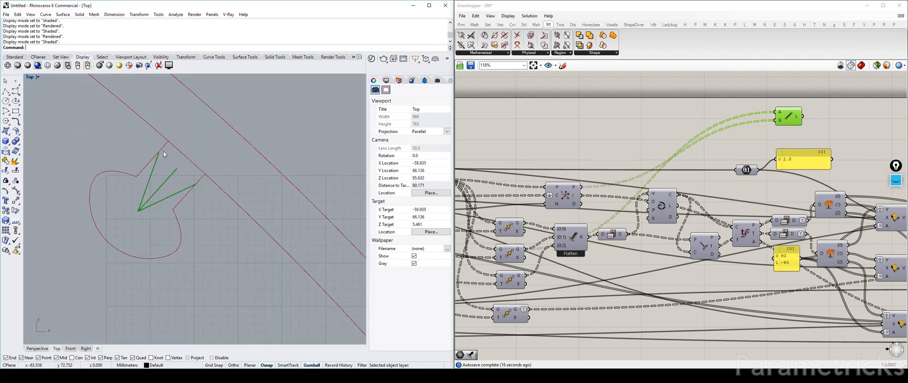
pyautogui.scroll(-4, 614, 199)
pyautogui.scroll(4, 614, 199)
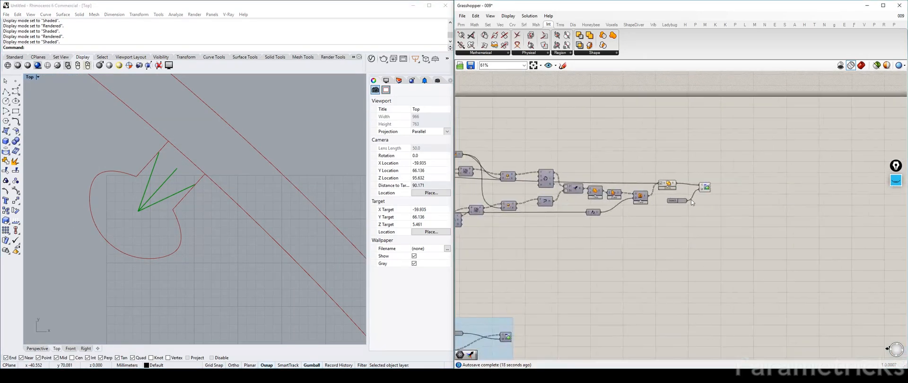
pyautogui.click(614, 199)
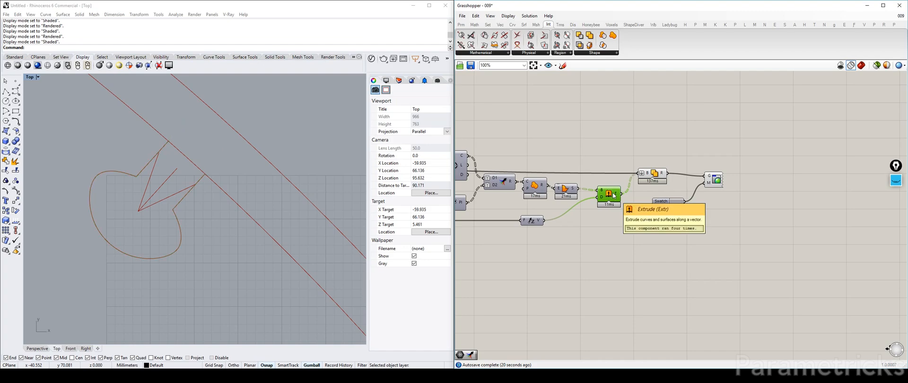
pyautogui.scroll(-3, 613, 196)
pyautogui.scroll(-3, 613, 195)
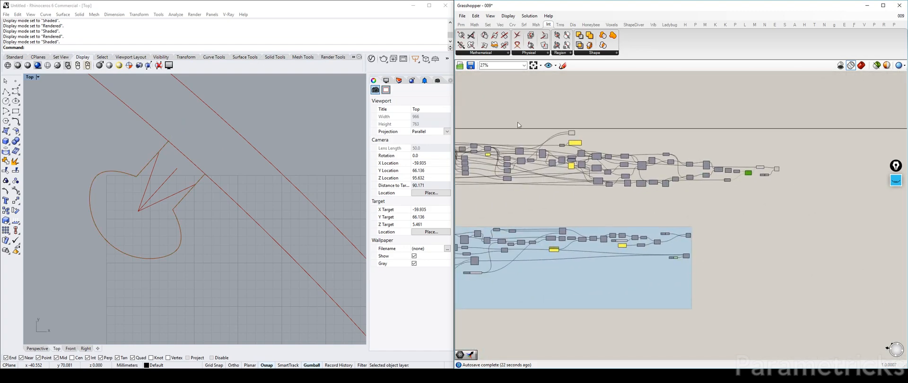
pyautogui.scroll(6, 519, 125)
pyautogui.scroll(3, 517, 184)
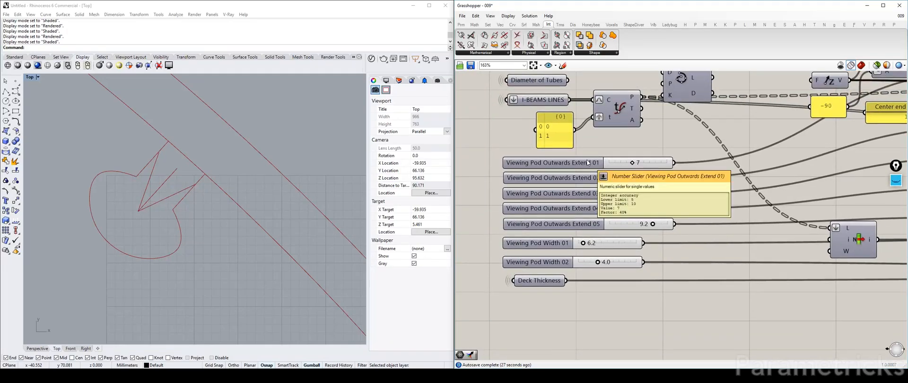
pyautogui.moveTo(627, 167); pyautogui.dragTo(616, 186, button='right')
pyautogui.doubleClick(616, 185)
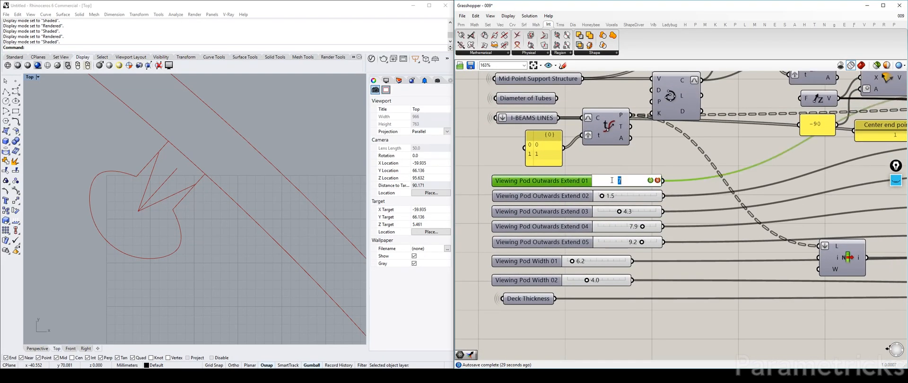
pyautogui.press('Return')
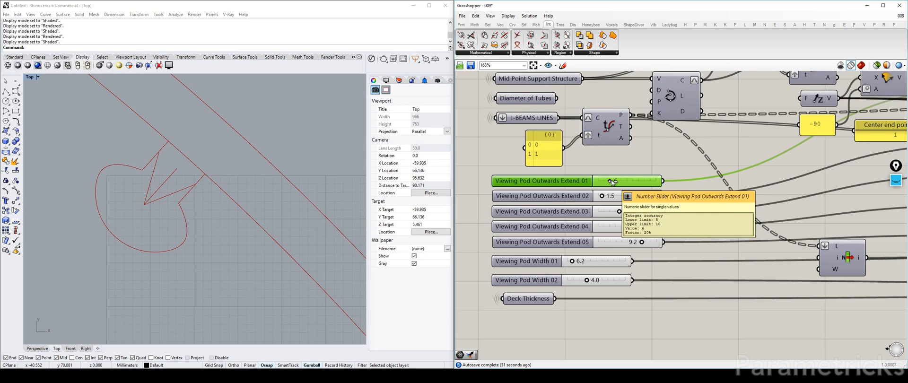
pyautogui.moveTo(612, 182); pyautogui.dragTo(556, 186)
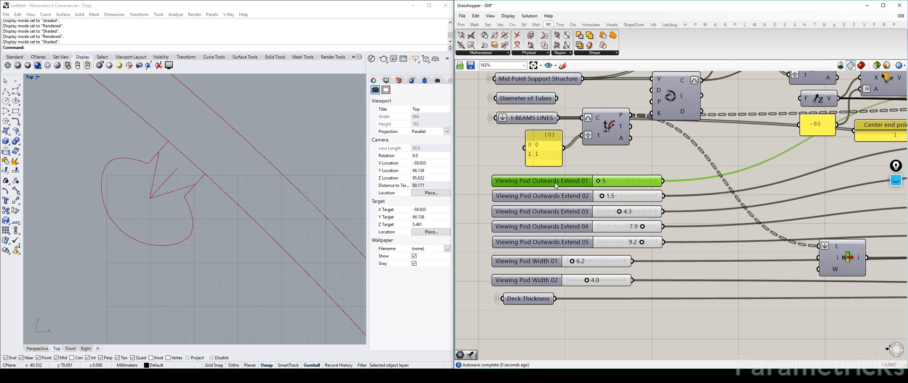
# Check the shortened viewing pod in the Perspective viewport, and return to the maximized Top viewport
pyautogui.doubleClick(33, 78)
pyautogui.doubleClick(209, 77)
pyautogui.moveTo(246, 215); pyautogui.dragTo(240, 198, button='right')
pyautogui.doubleClick(41, 77)
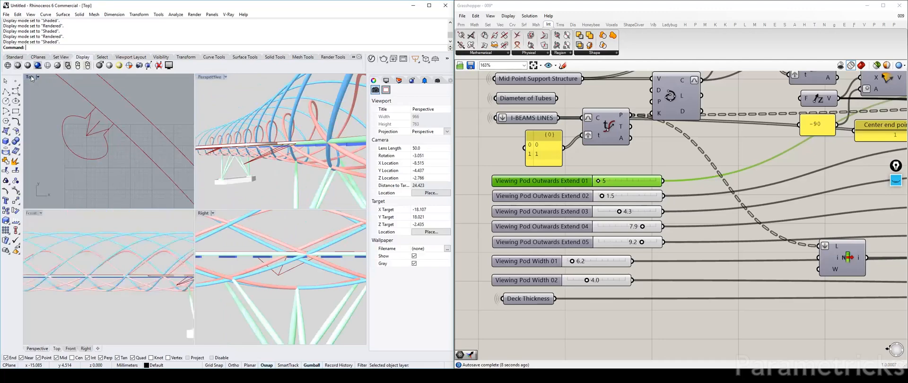
pyautogui.doubleClick(31, 78)
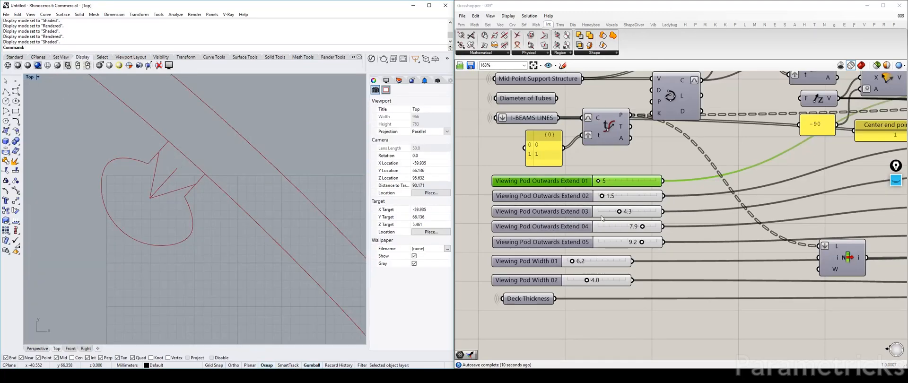
# Set the Viewing Pod Outwards Extend 03 slider to 3.2
pyautogui.scroll(-3, 599, 219)
pyautogui.scroll(5, 618, 185)
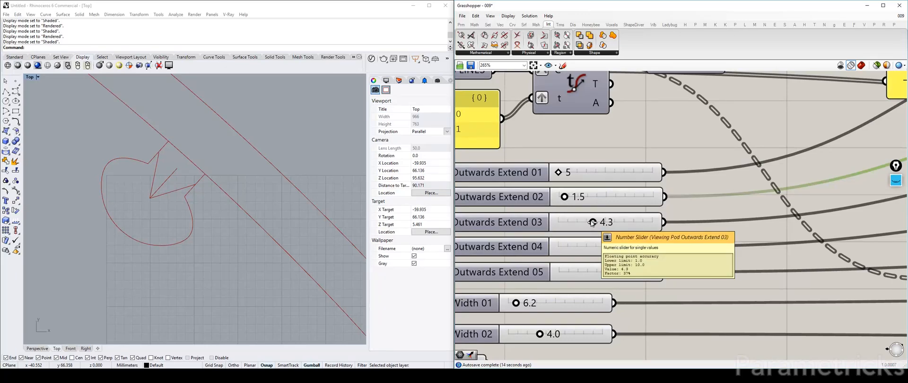
pyautogui.moveTo(593, 222); pyautogui.dragTo(580, 223)
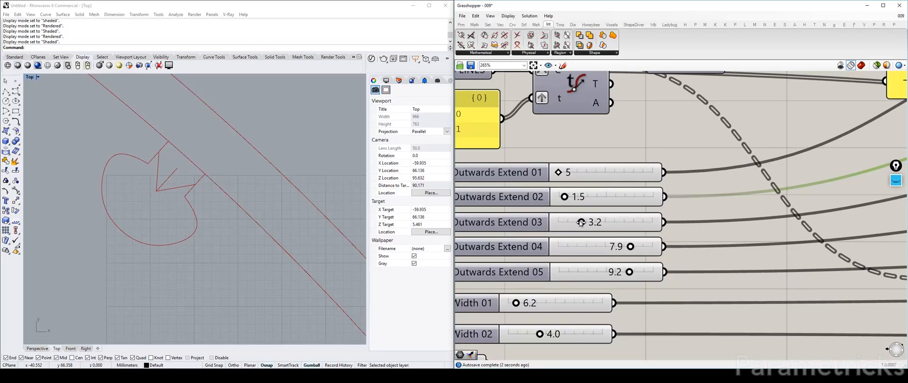
# Maximize the Perspective viewport and compare the underside of the viewing platform with the bridge reference photo
pyautogui.scroll(-6, 638, 102)
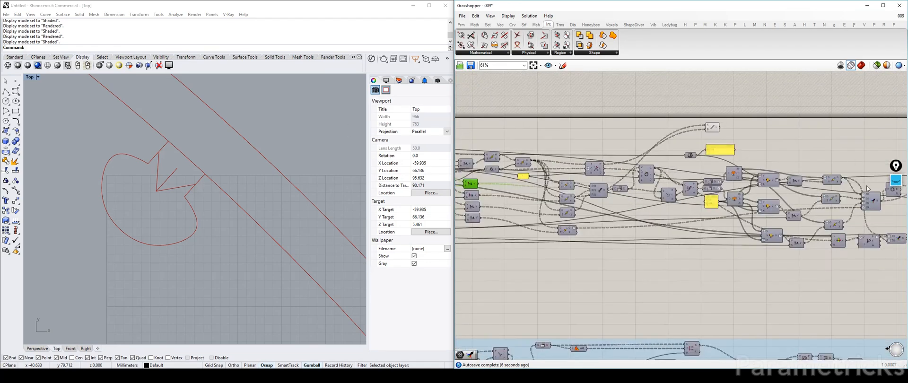
pyautogui.moveTo(594, 175); pyautogui.dragTo(695, 159, button='right')
pyautogui.doubleClick(33, 79)
pyautogui.moveTo(206, 81); pyautogui.dragTo(227, 141, button='right')
pyautogui.moveTo(772, 109); pyautogui.dragTo(537, 117, button='right')
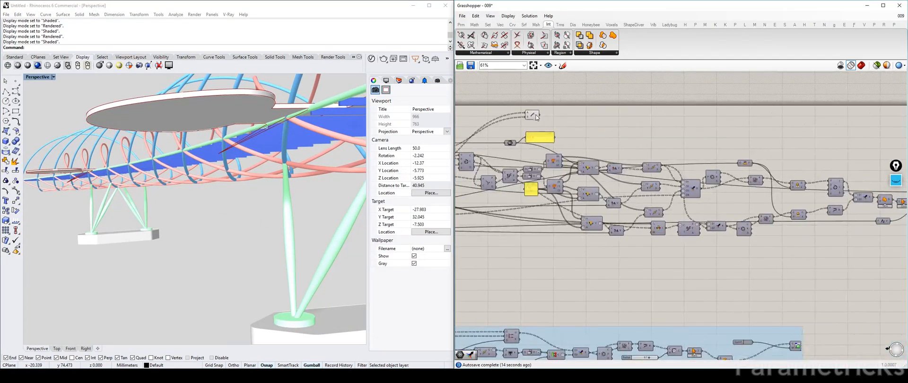
pyautogui.hotkey('alt', 'Tab')
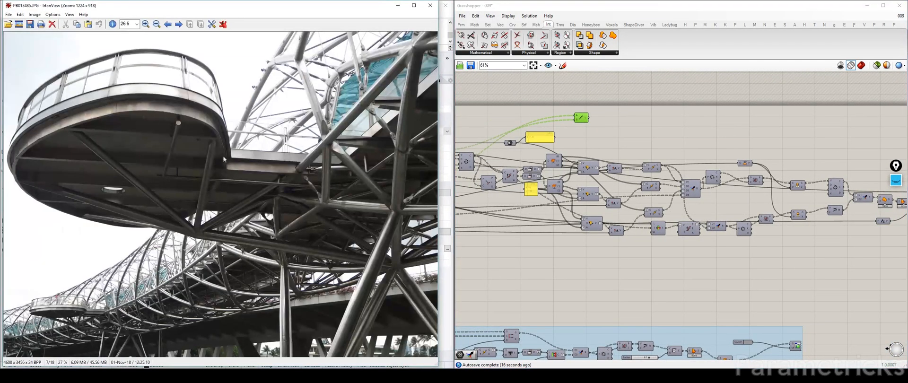
pyautogui.hotkey('alt', 'Tab')
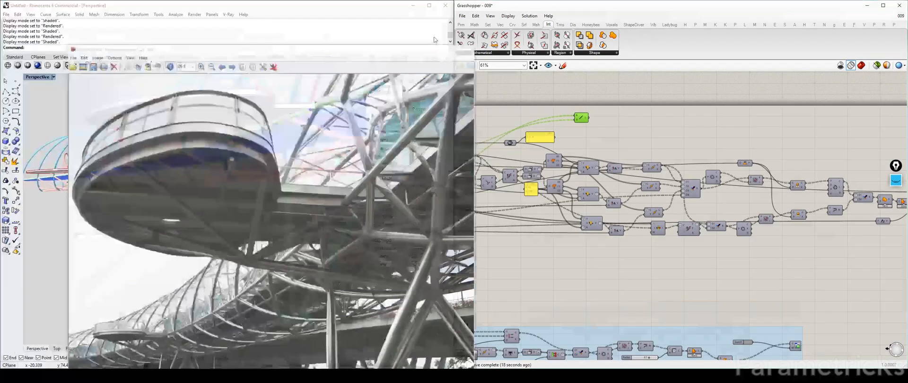
# Inspect the points of the Closest Points component and the second stacked Move component beneath the platform
pyautogui.click(632, 125)
pyautogui.moveTo(582, 148); pyautogui.dragTo(618, 149, button='right')
pyautogui.scroll(2, 618, 150)
pyautogui.click(600, 148)
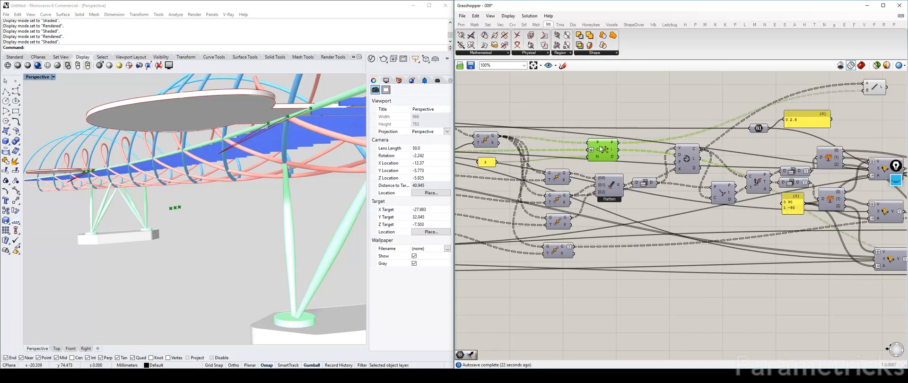
pyautogui.click(553, 200)
pyautogui.moveTo(287, 150)
pyautogui.mouseDown(button='right')
pyautogui.moveTo(212, 189)
pyautogui.moveTo(272, 155)
pyautogui.mouseUp(button='right')
pyautogui.moveTo(233, 172); pyautogui.dragTo(355, 191, button='right')
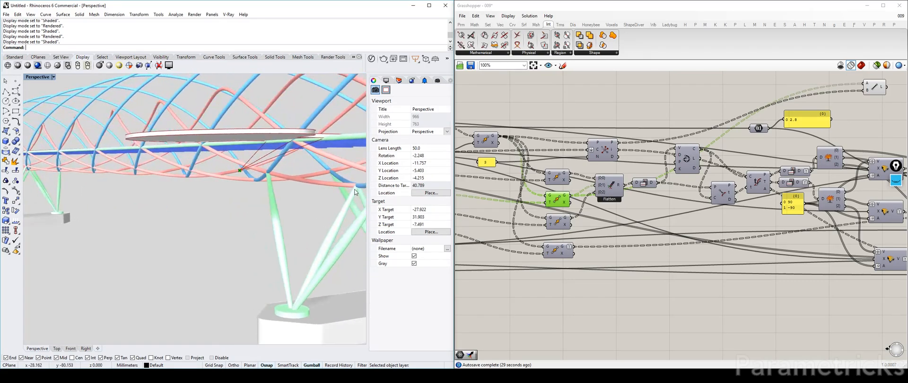
pyautogui.moveTo(283, 171); pyautogui.dragTo(335, 195, button='right')
# Inspect the Move component that feeds the stacked Move components, toggling its preview
pyautogui.moveTo(515, 132); pyautogui.dragTo(602, 131, button='right')
pyautogui.moveTo(483, 132); pyautogui.dragTo(569, 127, button='right')
pyautogui.click(538, 130)
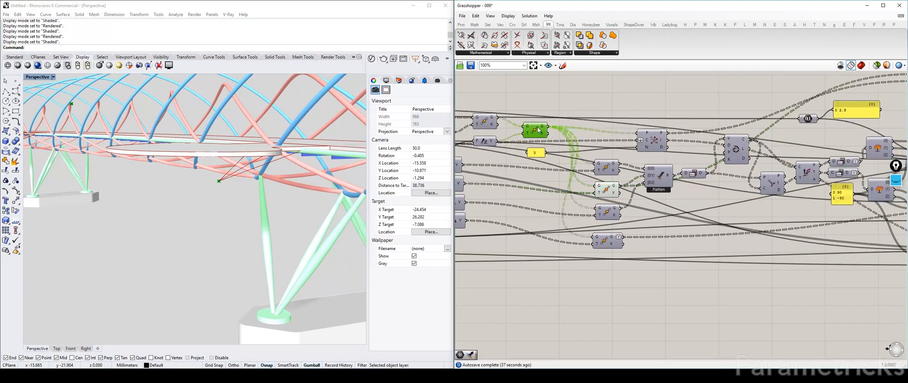
pyautogui.moveTo(85, 196); pyautogui.dragTo(154, 207, button='right')
pyautogui.click(535, 133)
pyautogui.hotkey('ctrl', 'q')
# Trace the source of the support points through the Curve Closest Point, Closest Points and Evaluate Curve components
pyautogui.moveTo(609, 113); pyautogui.dragTo(845, 107, button='right')
pyautogui.click(532, 107)
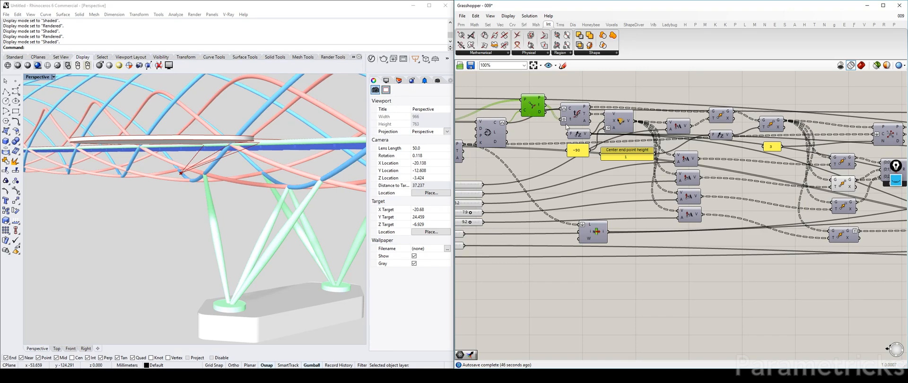
pyautogui.moveTo(823, 118); pyautogui.dragTo(632, 123, button='right')
pyautogui.moveTo(694, 143)
pyautogui.mouseDown()
pyautogui.moveTo(691, 131)
pyautogui.moveTo(684, 141)
pyautogui.moveTo(693, 141)
pyautogui.mouseUp()
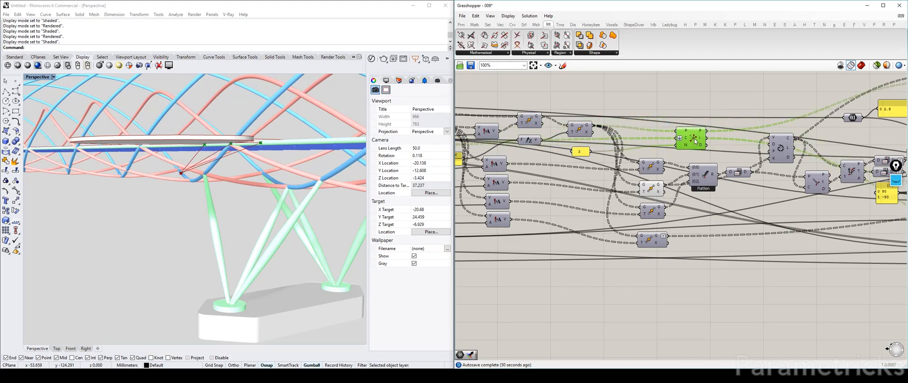
pyautogui.scroll(-3, 613, 150)
pyautogui.moveTo(615, 148); pyautogui.dragTo(787, 137, button='right')
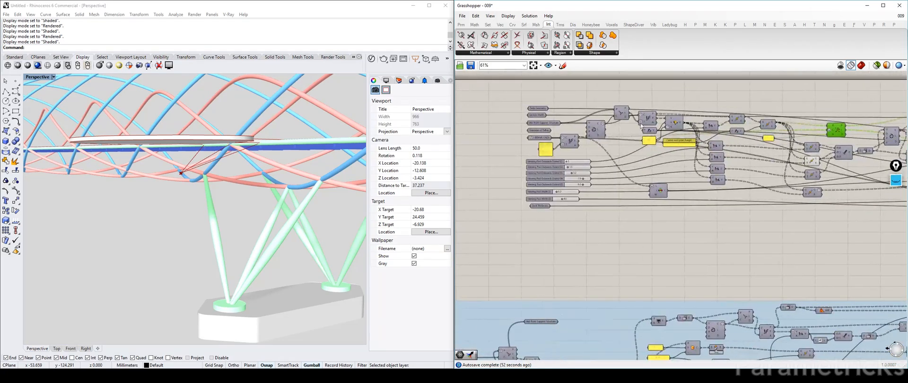
pyautogui.scroll(2, 590, 117)
pyautogui.moveTo(634, 114); pyautogui.dragTo(563, 125, button='right')
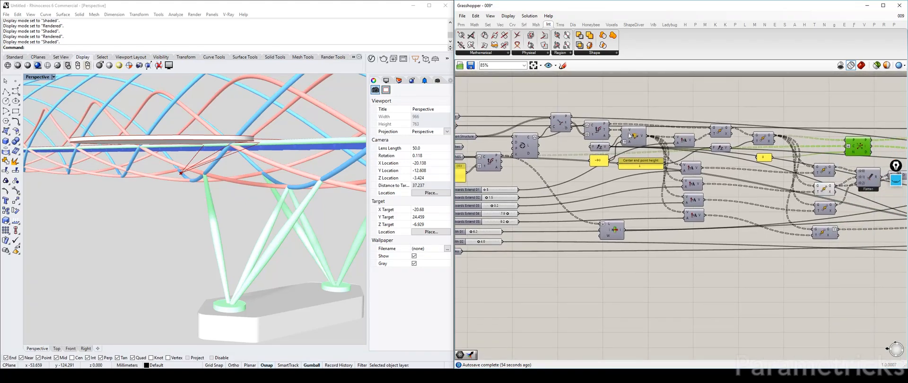
pyautogui.click(597, 130)
pyautogui.moveTo(278, 168); pyautogui.dragTo(430, 158, button='right')
pyautogui.scroll(3, 569, 134)
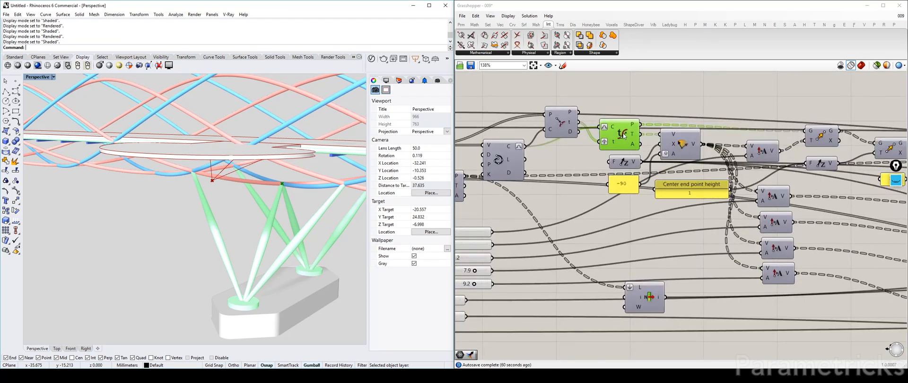
# Space the Curve Closest Point and Evaluate Curve components apart and turn on the Evaluate Curve preview
pyautogui.moveTo(563, 122); pyautogui.dragTo(566, 140)
pyautogui.moveTo(566, 142); pyautogui.dragTo(734, 138, button='right')
pyautogui.click(539, 124)
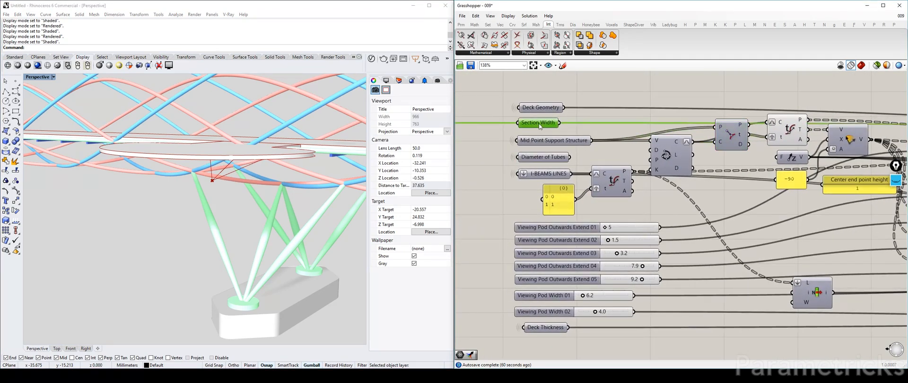
pyautogui.moveTo(781, 132); pyautogui.dragTo(783, 123)
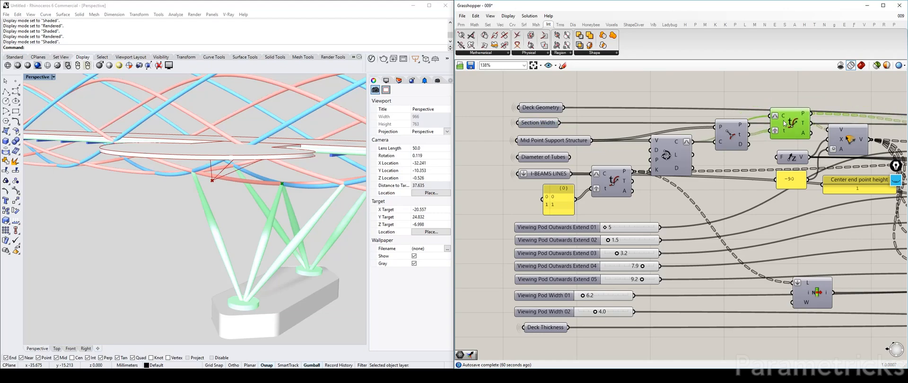
pyautogui.click(668, 153)
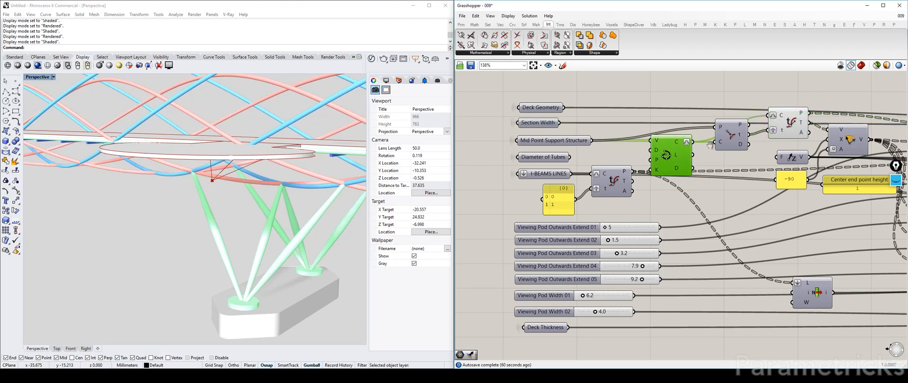
pyautogui.moveTo(716, 148); pyautogui.dragTo(562, 152, button='right')
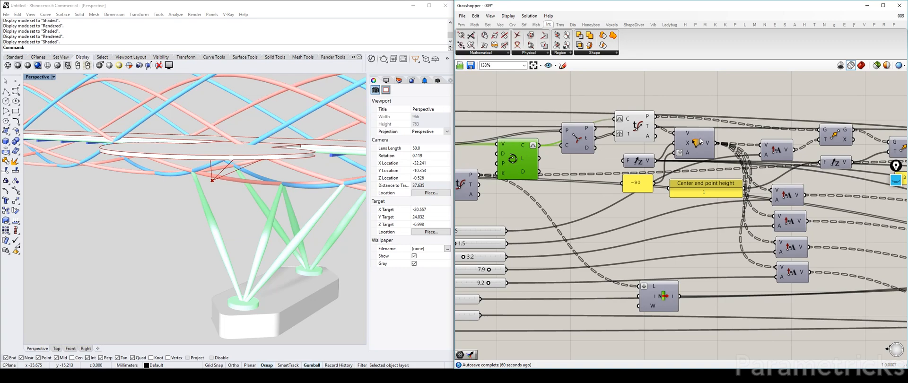
# Compare the Evaluate Curve points with the Mid Point Support Structure parameter's points in the model
pyautogui.click(618, 137)
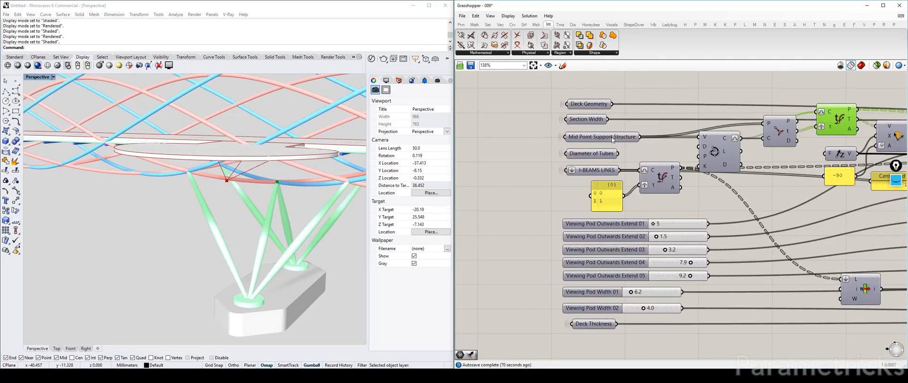
pyautogui.click(612, 139)
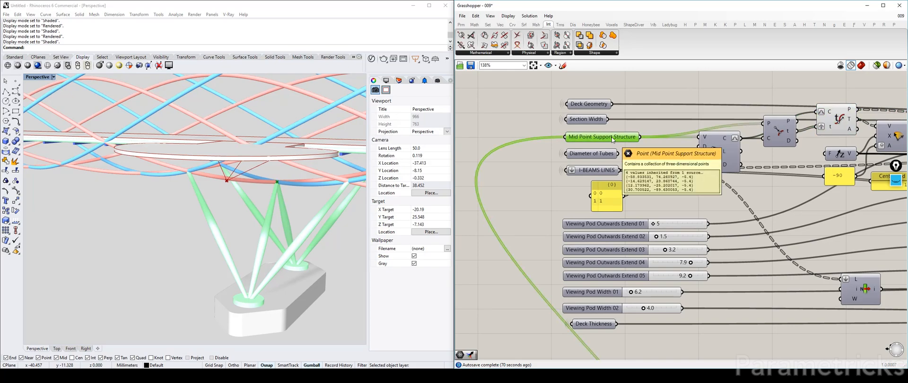
pyautogui.scroll(-2, 650, 137)
pyautogui.moveTo(627, 141); pyautogui.dragTo(481, 155, button='right')
# Add a new two-point Line component above the Evaluate Curve component group
pyautogui.doubleClick(721, 107)
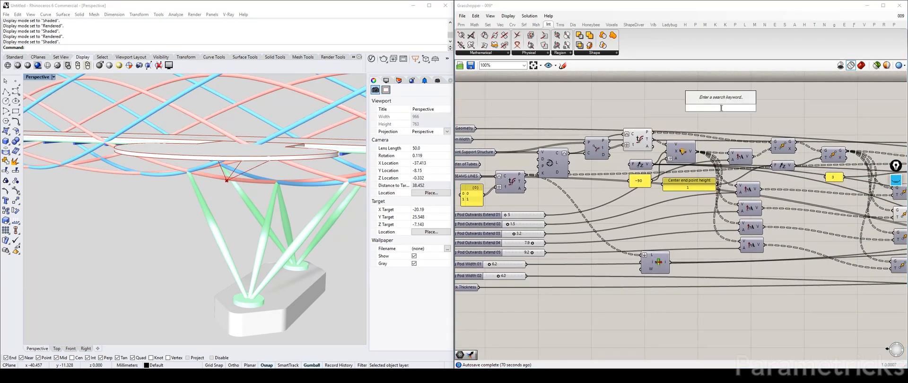
pyautogui.write('line')
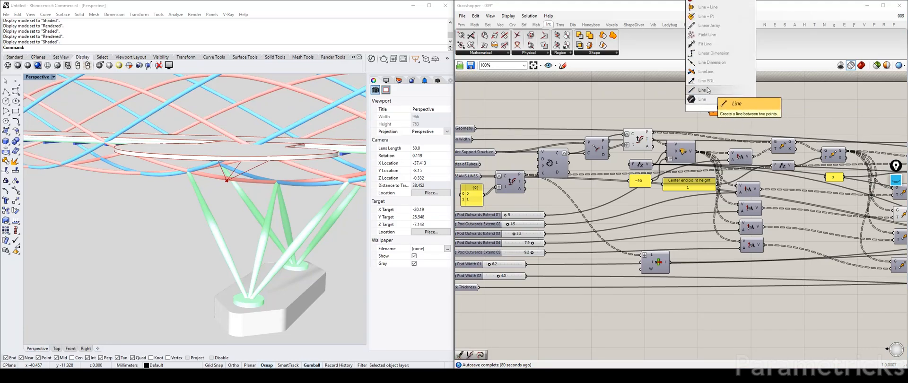
pyautogui.click(706, 89)
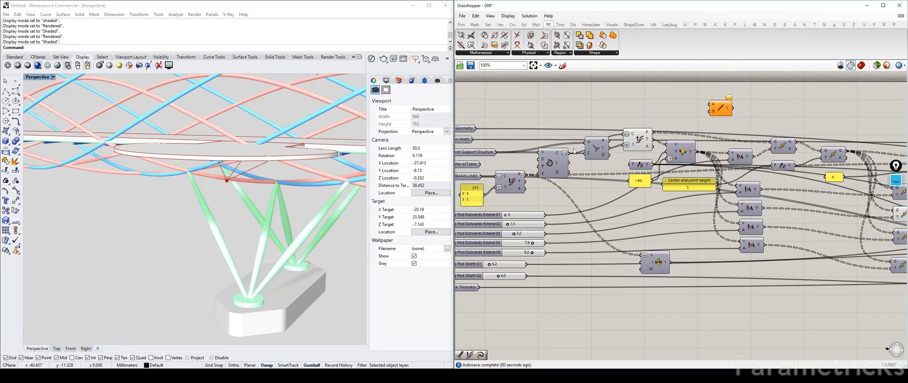
# Trace the Mid Point Support Structure parameter through the Curve Closest Point component to the Evaluate Curve component
pyautogui.click(592, 149)
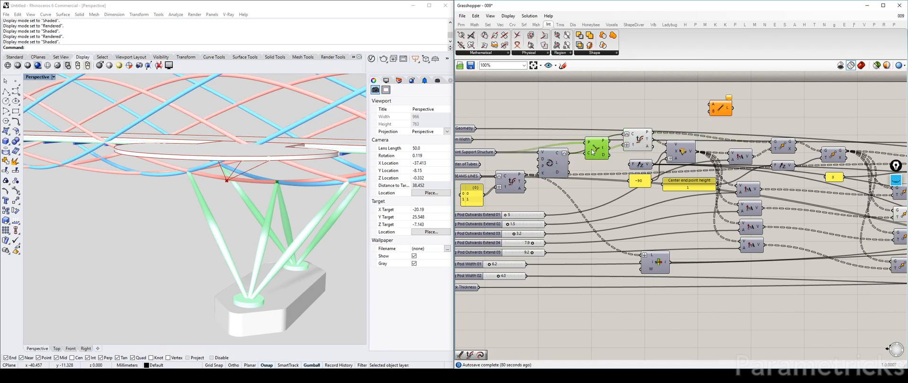
pyautogui.click(628, 140)
pyautogui.click(479, 154)
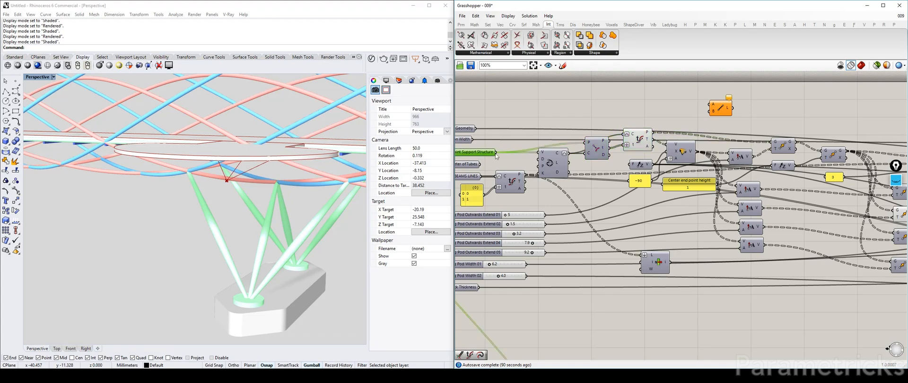
pyautogui.click(596, 150)
pyautogui.click(631, 136)
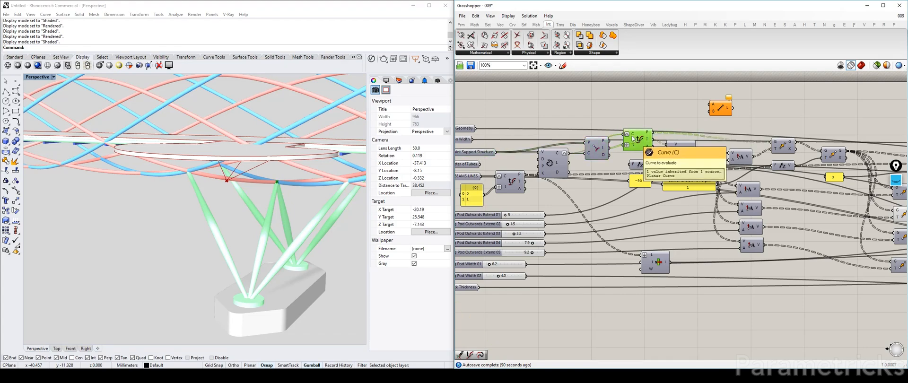
pyautogui.moveTo(599, 152)
pyautogui.mouseDown()
pyautogui.moveTo(558, 170)
pyautogui.moveTo(597, 156)
pyautogui.mouseUp()
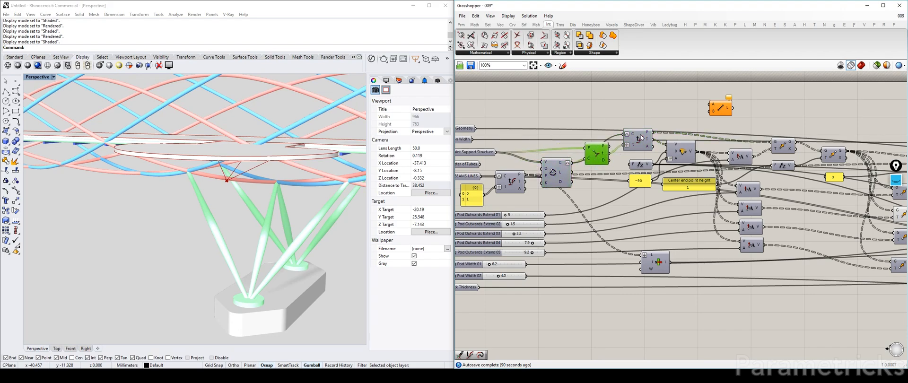
pyautogui.moveTo(641, 136); pyautogui.dragTo(640, 141)
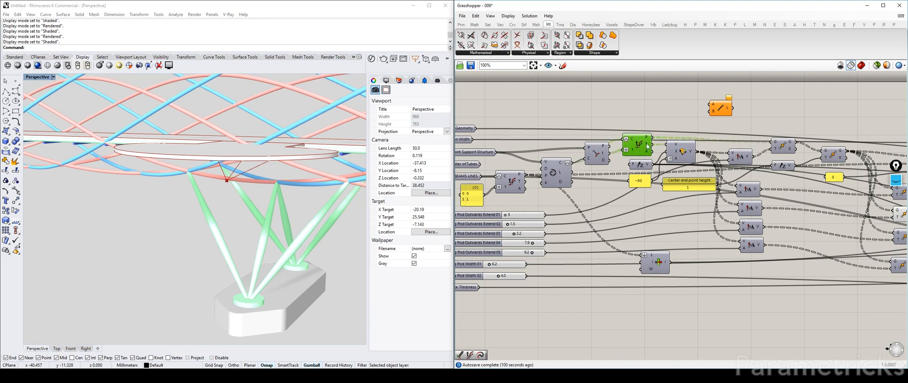
pyautogui.click(596, 151)
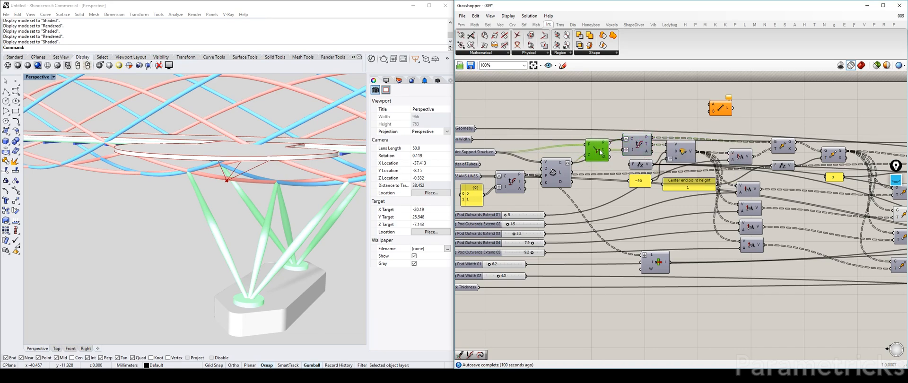
# Connect the new Line between the Evaluate Curve points and the second Move component's points, and place it below the existing Line
pyautogui.moveTo(623, 139); pyautogui.dragTo(562, 148, button='right')
pyautogui.scroll(2, 551, 157)
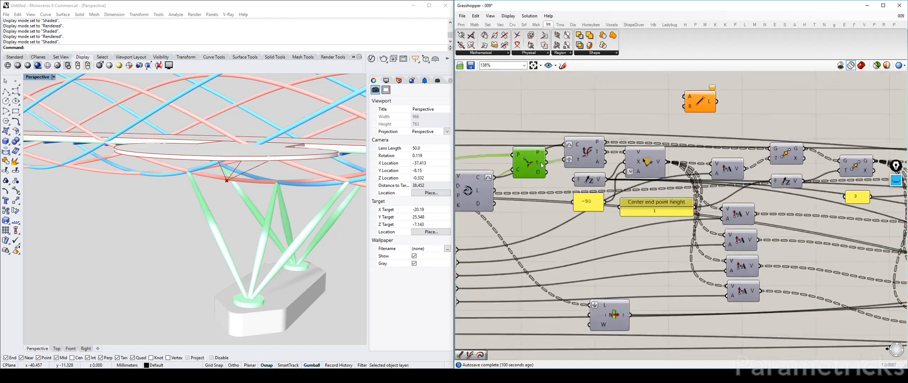
pyautogui.click(586, 154)
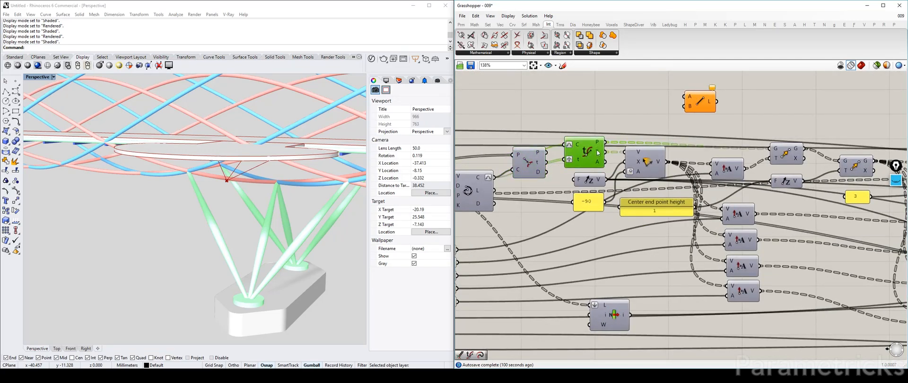
pyautogui.moveTo(669, 104); pyautogui.dragTo(806, 109)
pyautogui.scroll(-4, 806, 110)
pyautogui.moveTo(806, 109); pyautogui.dragTo(536, 136, button='right')
pyautogui.moveTo(537, 136); pyautogui.dragTo(723, 142)
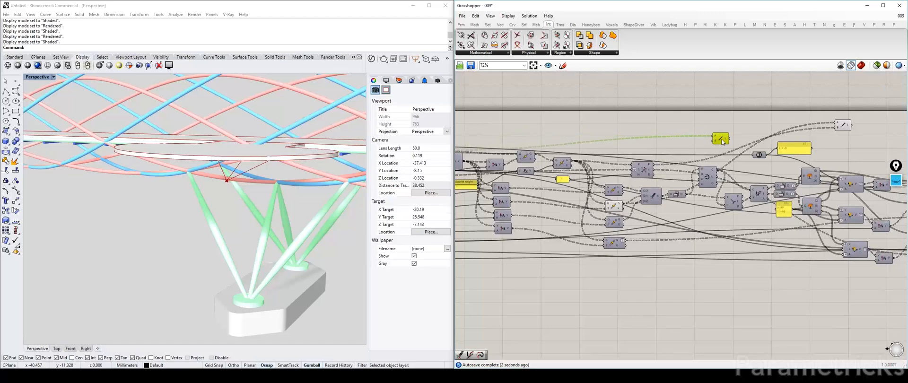
pyautogui.click(612, 208)
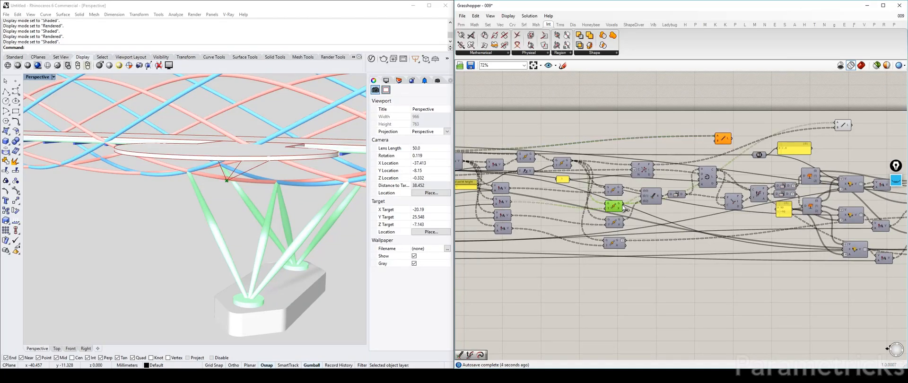
pyautogui.moveTo(722, 142); pyautogui.dragTo(840, 144)
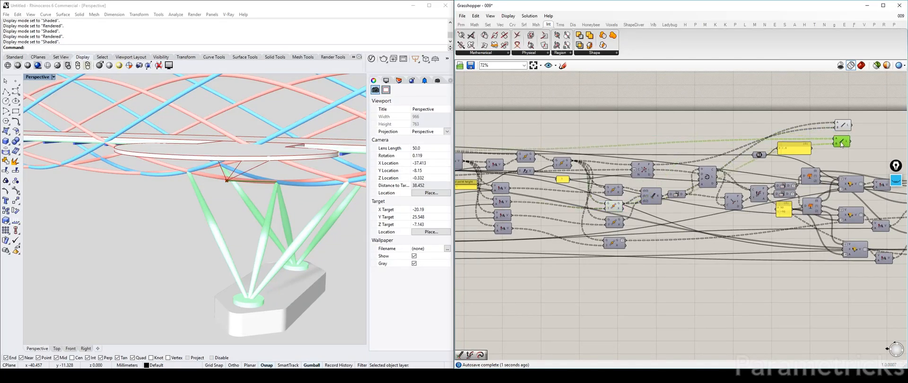
# Move the small number parameter and its attached panel away from the new Line component and its wires
pyautogui.moveTo(841, 144); pyautogui.dragTo(612, 149, button='right')
pyautogui.scroll(3, 563, 154)
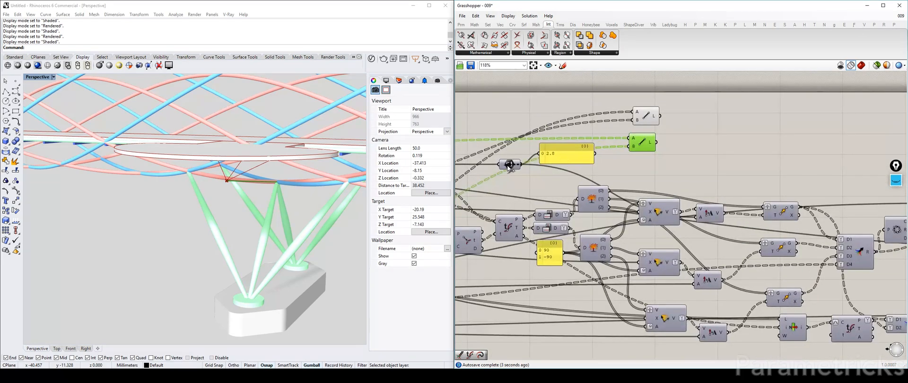
pyautogui.moveTo(505, 167); pyautogui.dragTo(480, 177)
pyautogui.moveTo(555, 152); pyautogui.dragTo(545, 164)
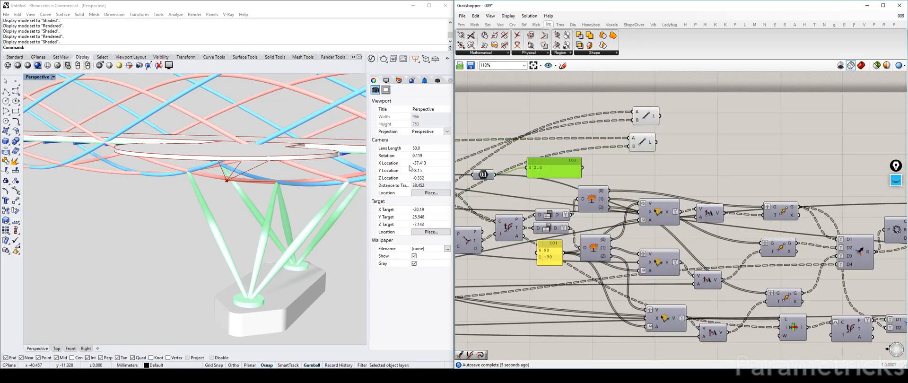
pyautogui.click(718, 139)
# Add a Pipe component beside the two Line components
pyautogui.moveTo(331, 198); pyautogui.dragTo(331, 160, button='right')
pyautogui.scroll(-3, 671, 140)
pyautogui.doubleClick(629, 141)
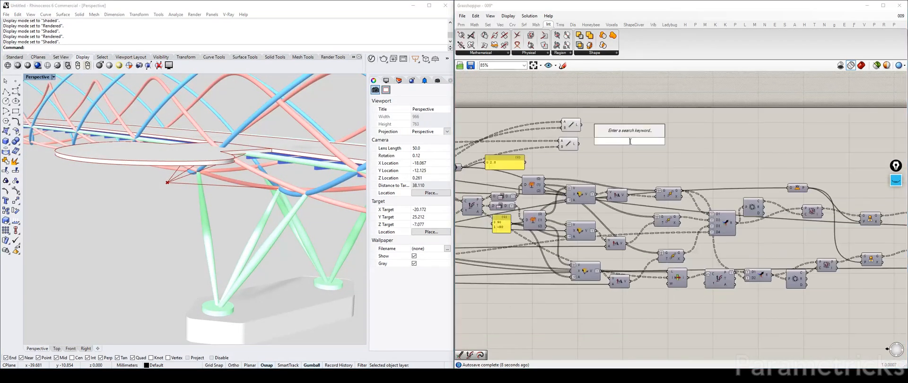
pyautogui.write('pipe')
pyautogui.click(628, 134)
# Connect the Diameter of Tubes parameter to the Pipe component's radius input
pyautogui.moveTo(462, 150); pyautogui.dragTo(894, 112, button='right')
pyautogui.moveTo(461, 113); pyautogui.dragTo(606, 164, button='right')
pyautogui.scroll(3, 606, 164)
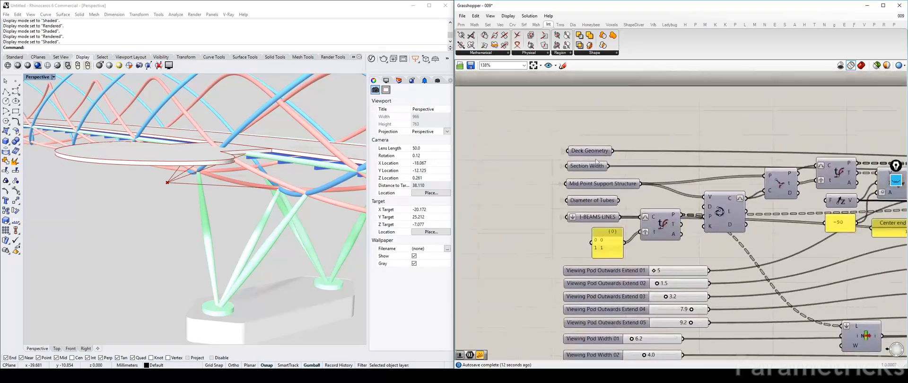
pyautogui.moveTo(606, 217); pyautogui.dragTo(487, 210, button='right')
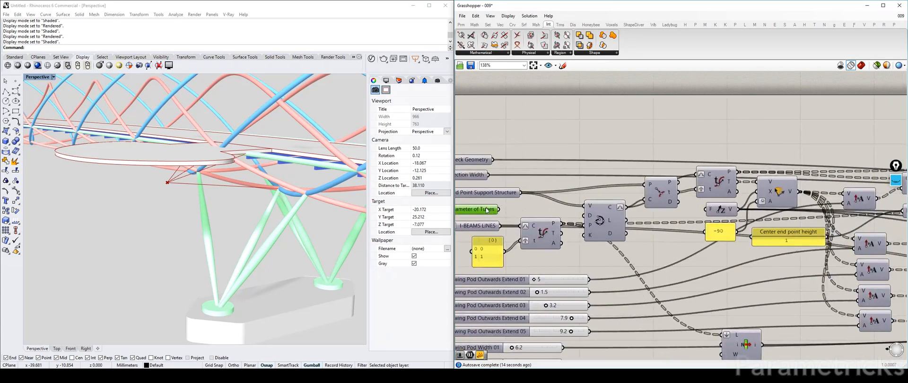
pyautogui.scroll(-6, 563, 209)
pyautogui.moveTo(499, 210); pyautogui.dragTo(642, 183)
# Apply the expression x/2 to the Pipe's radius input and set its end caps to Round
pyautogui.scroll(9, 619, 186)
pyautogui.rightClick(642, 184)
pyautogui.moveTo(671, 252)
pyautogui.click(746, 258)
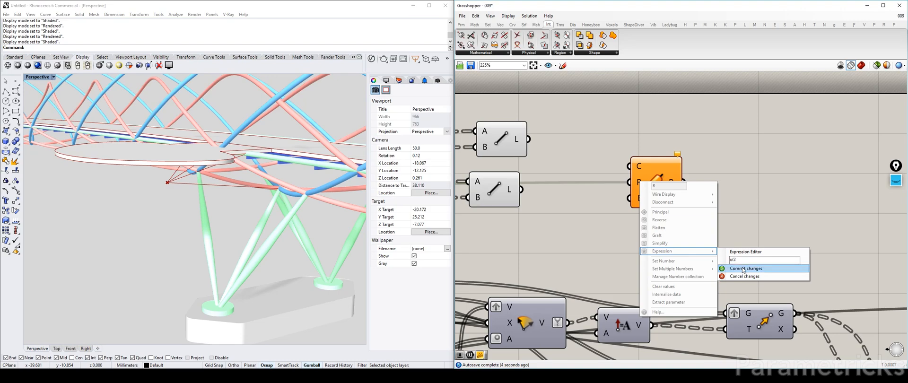
pyautogui.click(744, 268)
pyautogui.rightClick(638, 198)
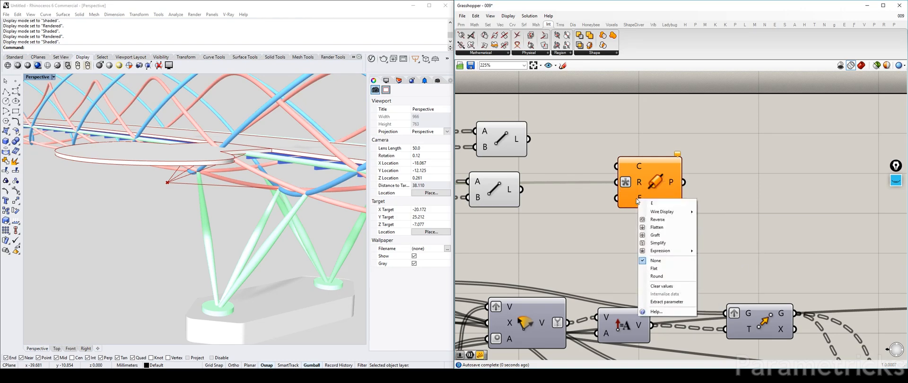
pyautogui.click(654, 276)
# Feed both Line outputs into the Pipe's curve input and leave space between the Lines and the Pipe
pyautogui.moveTo(509, 150); pyautogui.dragTo(501, 149)
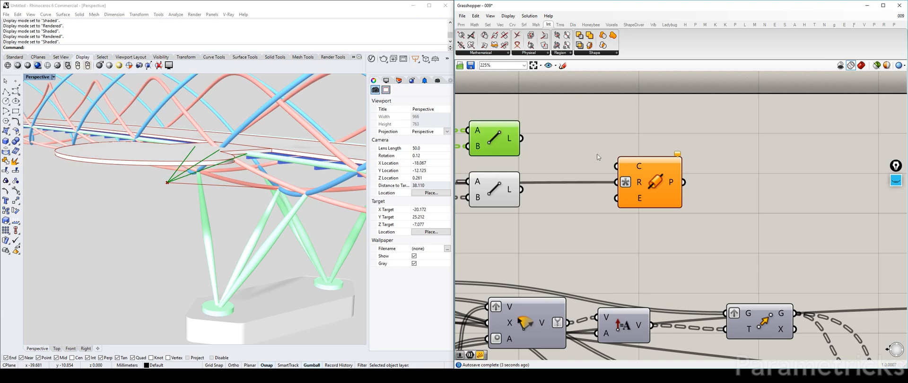
pyautogui.moveTo(614, 166); pyautogui.dragTo(494, 185)
pyautogui.moveTo(525, 220); pyautogui.dragTo(476, 126)
pyautogui.moveTo(549, 190); pyautogui.dragTo(526, 168, button='right')
pyautogui.moveTo(626, 148); pyautogui.dragTo(768, 147)
# Add a Merge component and connect the two Line outputs to its D1 and D2 inputs
pyautogui.doubleClick(649, 88)
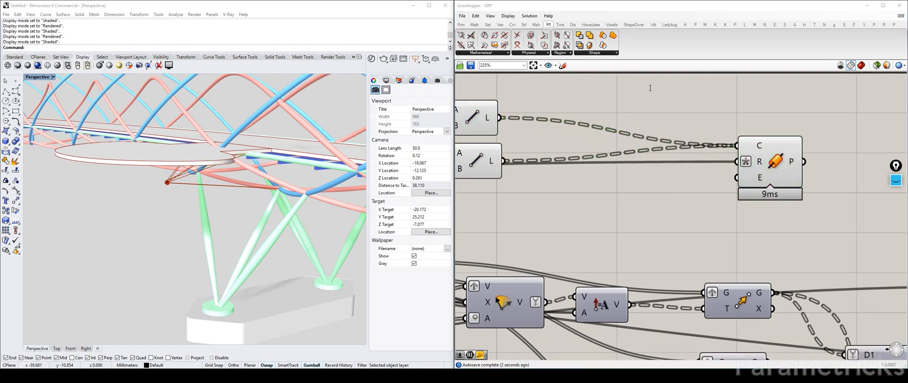
pyautogui.write('merge')
pyautogui.press('Return')
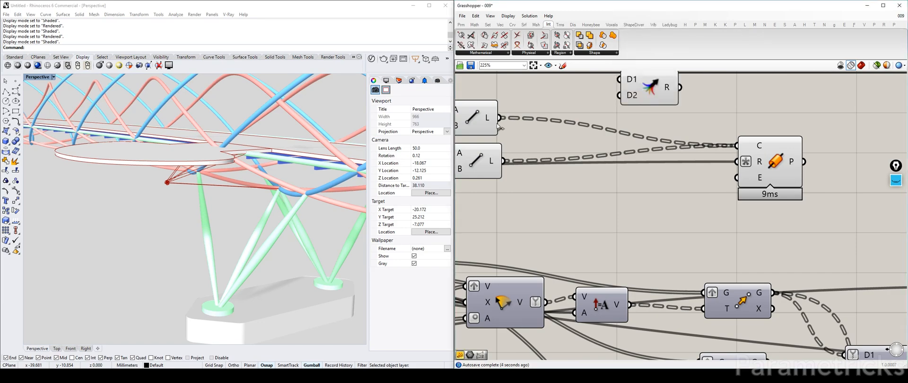
pyautogui.moveTo(599, 76); pyautogui.dragTo(617, 80)
pyautogui.moveTo(503, 161); pyautogui.dragTo(615, 98)
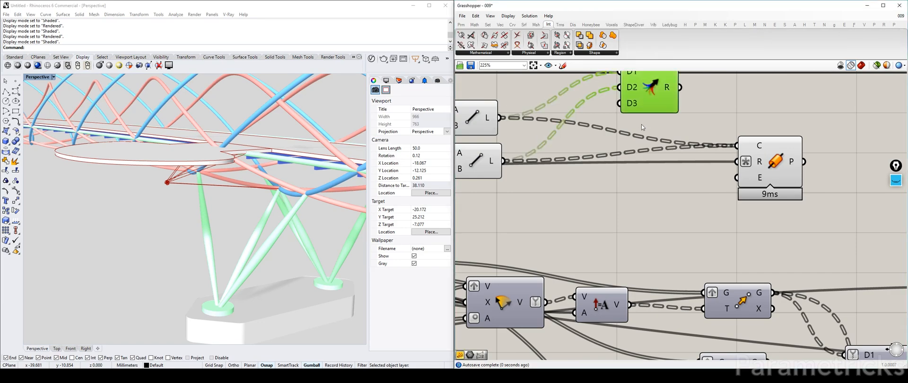
# Place the Merge between the Lines and the Pipe, replace the Pipe's curve input with its result, and flatten that output
pyautogui.moveTo(667, 77); pyautogui.dragTo(658, 133)
pyautogui.moveTo(744, 148); pyautogui.dragTo(741, 147)
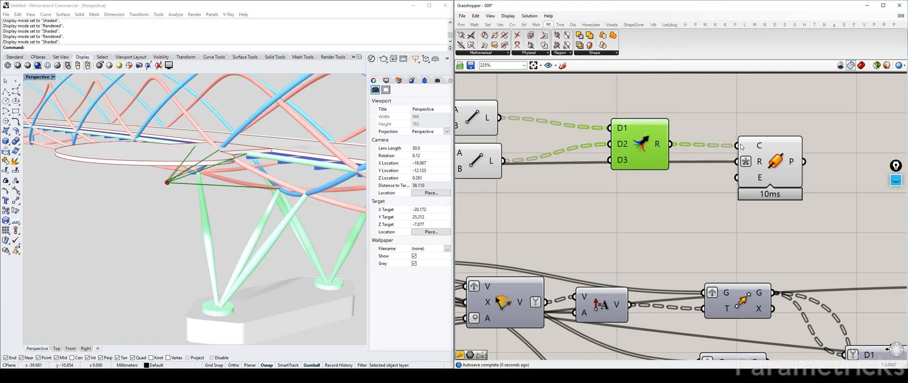
pyautogui.rightClick(662, 144)
pyautogui.click(671, 189)
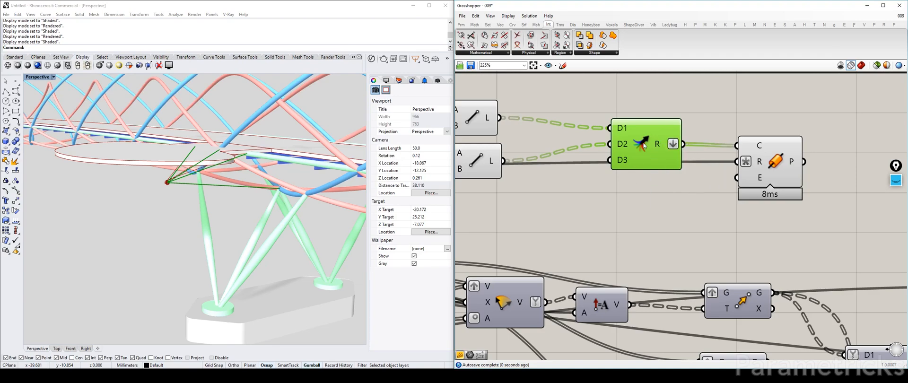
# Turn off the preview of both Line components and the Merge component
pyautogui.scroll(-1, 654, 179)
pyautogui.moveTo(500, 81); pyautogui.dragTo(729, 193)
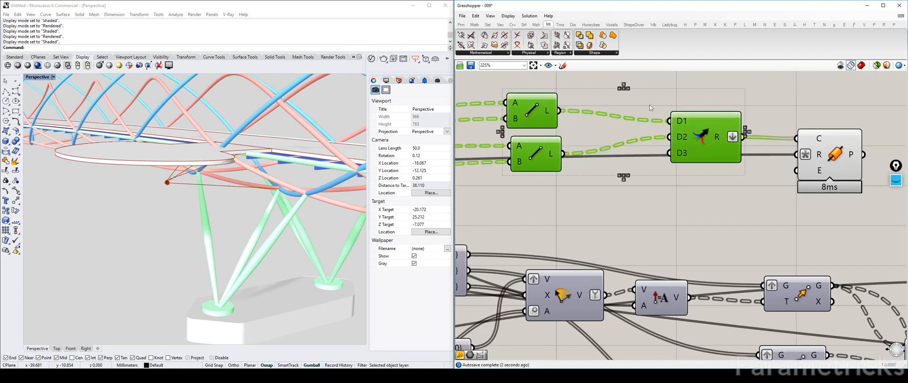
pyautogui.click(692, 103)
# Relocate the Pipe and Merge near the end of the definition and stagger the two Line components along their wires
pyautogui.scroll(-4, 692, 102)
pyautogui.moveTo(752, 124); pyautogui.dragTo(794, 182)
pyautogui.scroll(-3, 683, 148)
pyautogui.moveTo(556, 153); pyautogui.dragTo(624, 148, button='right')
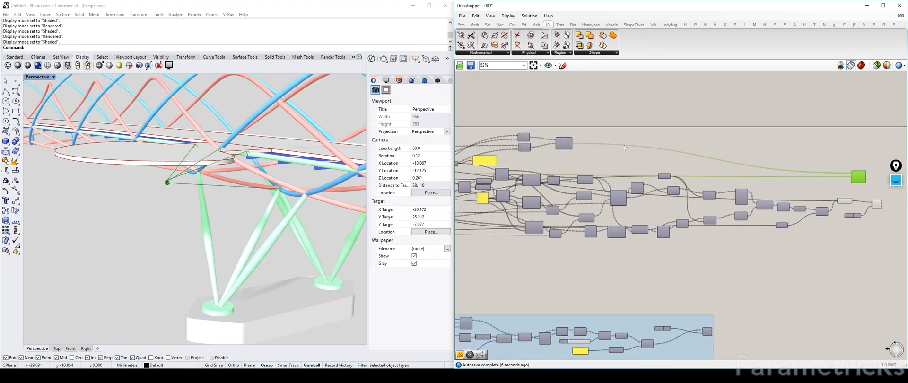
pyautogui.hotkey('ctrl', 'z')
pyautogui.moveTo(562, 134); pyautogui.dragTo(595, 155)
pyautogui.scroll(3, 679, 156)
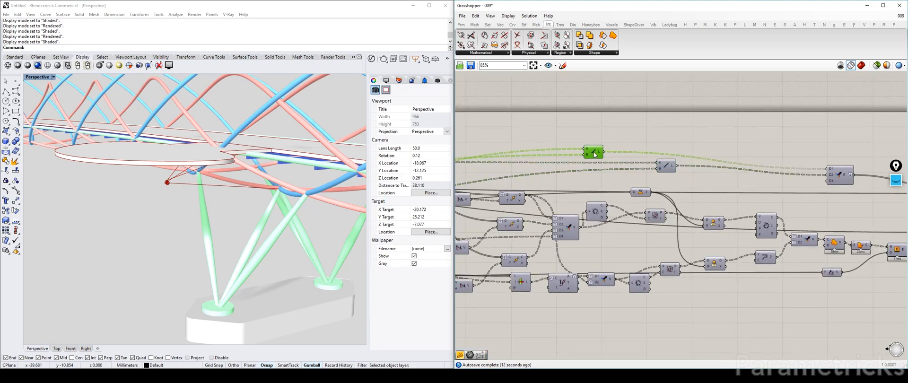
pyautogui.moveTo(670, 166); pyautogui.dragTo(655, 167)
pyautogui.click(647, 128)
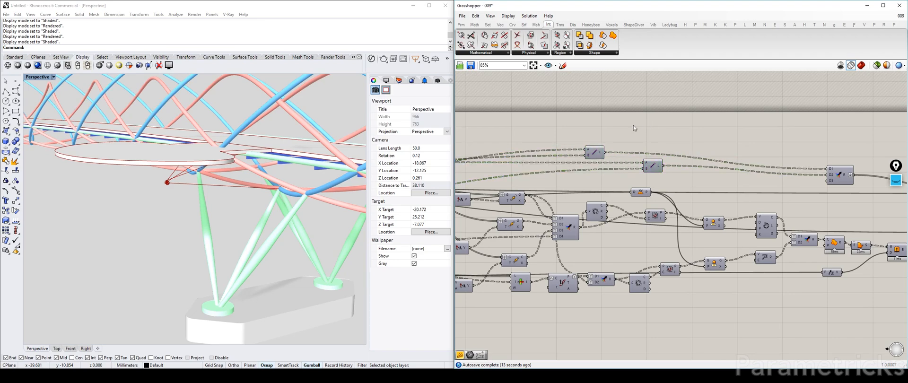
# Reposition the Pipe component above the final pier components and turn off its preview
pyautogui.moveTo(715, 142); pyautogui.dragTo(559, 135, button='right')
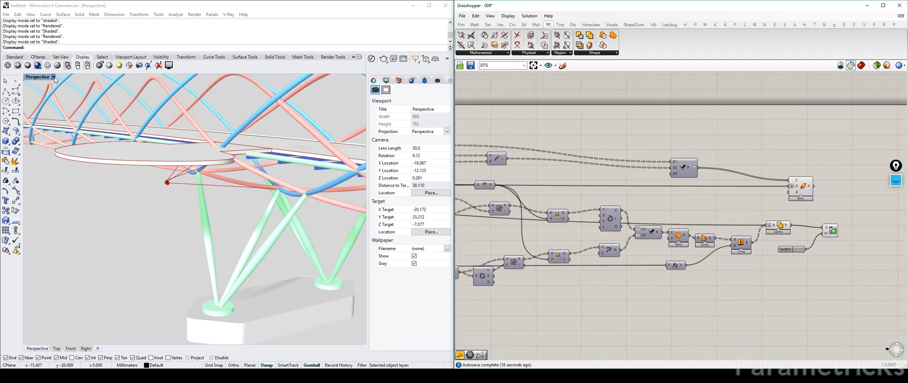
pyautogui.scroll(4, 803, 199)
pyautogui.moveTo(633, 183); pyautogui.dragTo(530, 179)
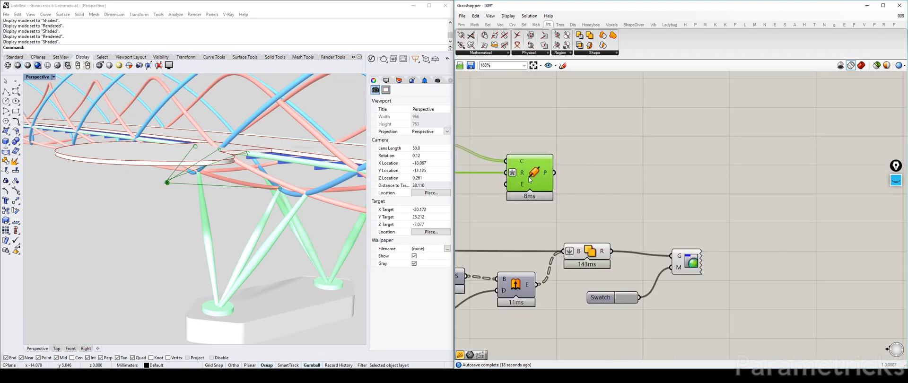
pyautogui.click(688, 263)
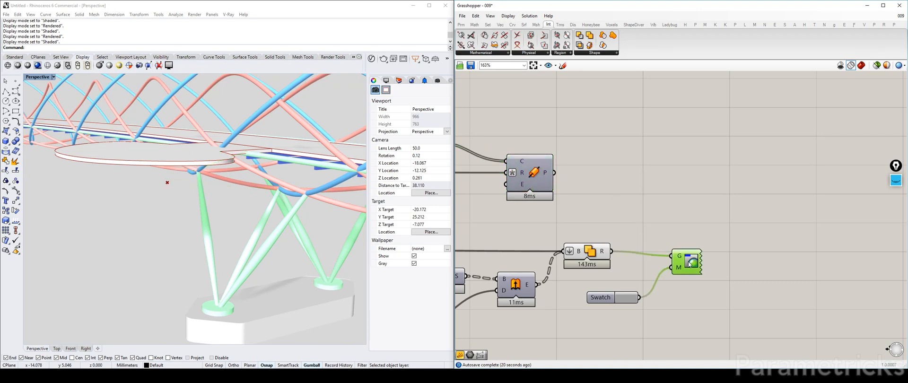
pyautogui.click(673, 217)
pyautogui.click(688, 263)
pyautogui.click(619, 300)
pyautogui.click(709, 235)
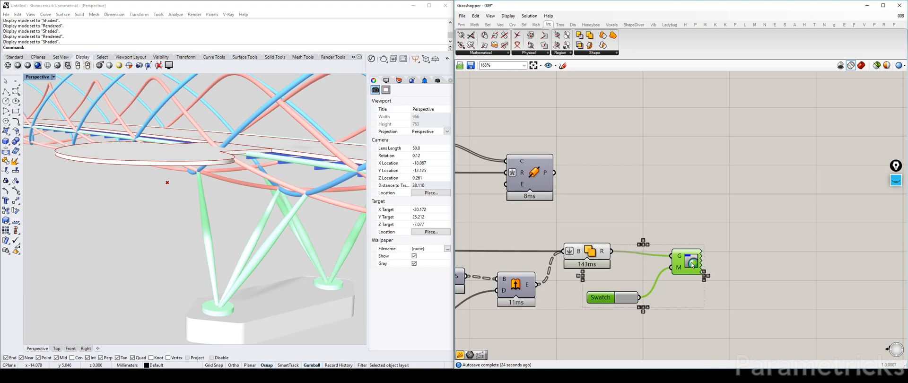
# Copy the Custom Preview and its green Swatch from the lower blue group
pyautogui.scroll(-8, 619, 295)
pyautogui.moveTo(680, 242); pyautogui.dragTo(531, 200, button='right')
pyautogui.scroll(3, 544, 261)
pyautogui.moveTo(639, 195); pyautogui.dragTo(661, 177, button='right')
pyautogui.moveTo(593, 251); pyautogui.dragTo(563, 245)
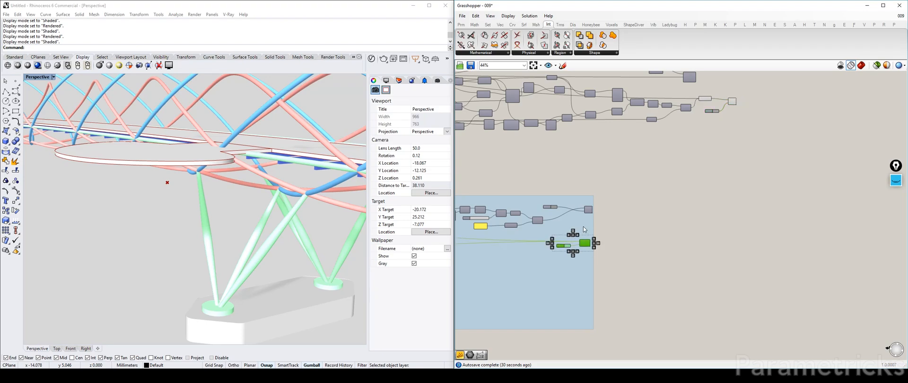
# Paste the Custom Preview and green Swatch beside the Pipe, connect the Pipe's output as geometry, and check the struts from below
pyautogui.scroll(-3, 609, 205)
pyautogui.moveTo(668, 127); pyautogui.dragTo(631, 176, button='right')
pyautogui.scroll(1, 630, 175)
pyautogui.scroll(5, 630, 178)
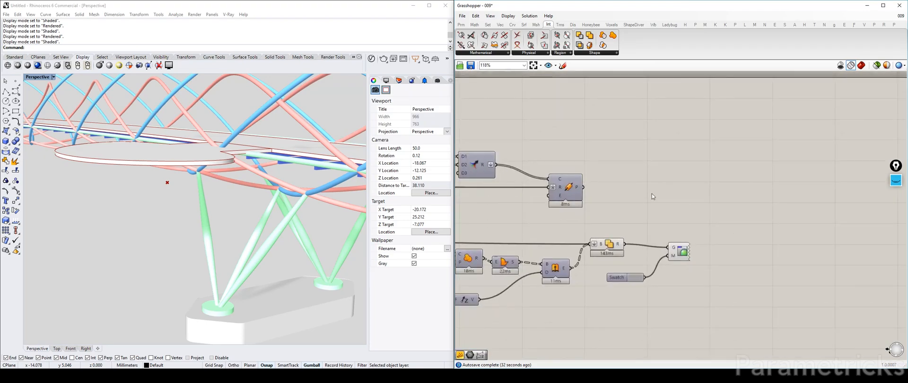
pyautogui.moveTo(582, 188); pyautogui.dragTo(653, 232)
pyautogui.moveTo(713, 212); pyautogui.dragTo(687, 196)
pyautogui.click(627, 175)
pyautogui.moveTo(248, 165); pyautogui.dragTo(194, 154, button='right')
pyautogui.scroll(-3, 624, 206)
pyautogui.moveTo(624, 205); pyautogui.dragTo(744, 142, button='right')
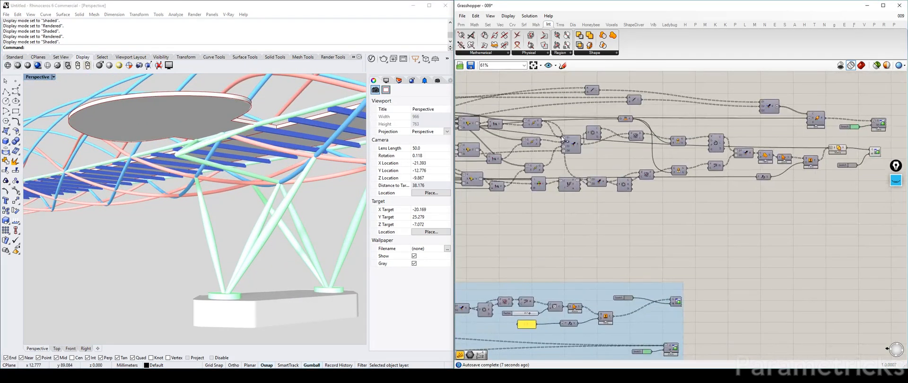
# Select the four-input Merge and examine its platform points from above in the full-size Top viewport
pyautogui.scroll(4, 577, 140)
pyautogui.click(566, 154)
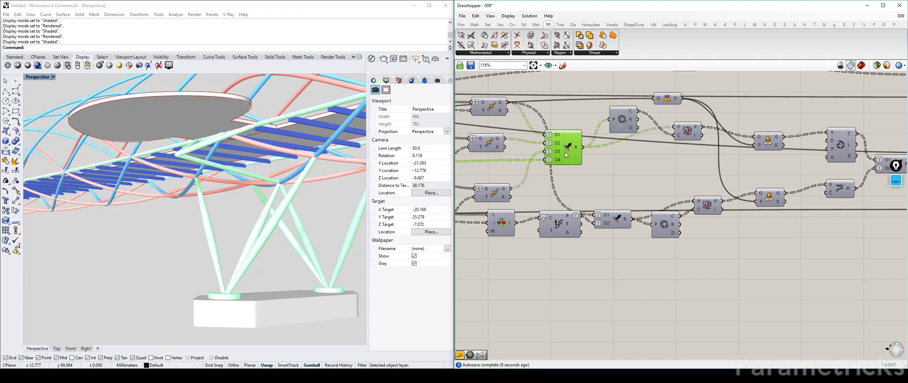
pyautogui.moveTo(237, 156); pyautogui.dragTo(251, 204, button='right')
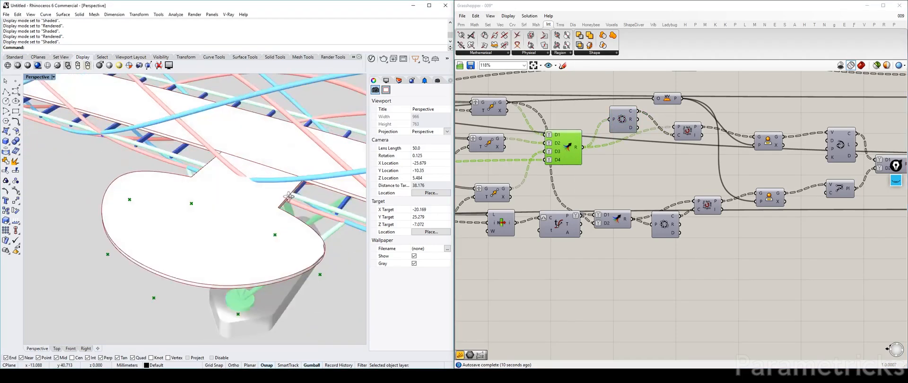
pyautogui.doubleClick(33, 78)
pyautogui.doubleClick(32, 77)
pyautogui.scroll(6, 154, 199)
pyautogui.scroll(-6, 155, 199)
pyautogui.moveTo(154, 196); pyautogui.dragTo(199, 180, button='right')
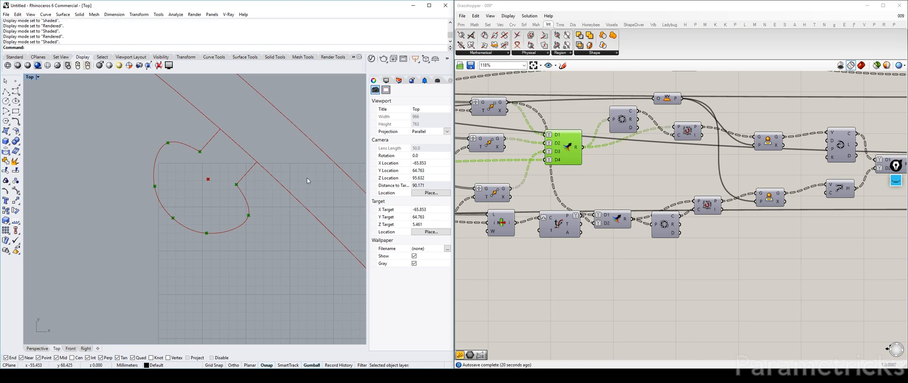
# Check the first Move component feeding the four-input Merge and turn off the Merge's preview
pyautogui.moveTo(558, 158); pyautogui.dragTo(666, 147, button='right')
pyautogui.moveTo(633, 187); pyautogui.dragTo(625, 179)
pyautogui.moveTo(622, 114); pyautogui.dragTo(617, 123)
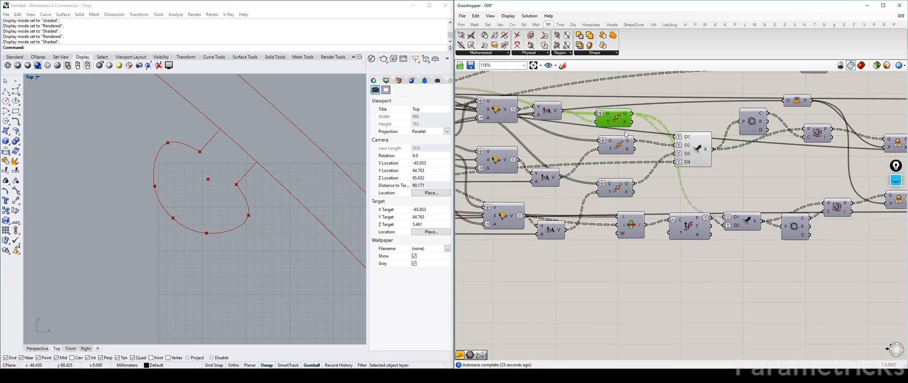
pyautogui.click(696, 151)
pyautogui.hotkey('ctrl', 'q')
pyautogui.moveTo(642, 140); pyautogui.dragTo(643, 126, button='right')
pyautogui.scroll(-4, 526, 132)
pyautogui.moveTo(567, 121)
pyautogui.mouseDown(button='right')
pyautogui.moveTo(752, 109)
pyautogui.moveTo(553, 124)
pyautogui.mouseUp(button='right')
pyautogui.scroll(3, 752, 110)
# Preview the Merge's source components one by one to identify which platform points each supplies
pyautogui.click(590, 127)
pyautogui.scroll(3, 752, 130)
pyautogui.moveTo(751, 130); pyautogui.dragTo(639, 168, button='right')
pyautogui.click(610, 125)
pyautogui.hotkey('ctrl', 'q')
pyautogui.click(613, 152)
pyautogui.moveTo(614, 125); pyautogui.dragTo(619, 125)
pyautogui.click(609, 153)
pyautogui.click(610, 206)
pyautogui.scroll(-5, 747, 165)
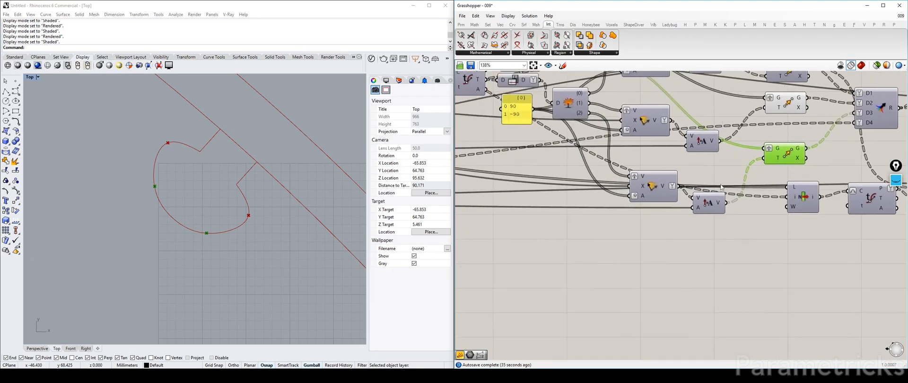
pyautogui.scroll(3, 739, 159)
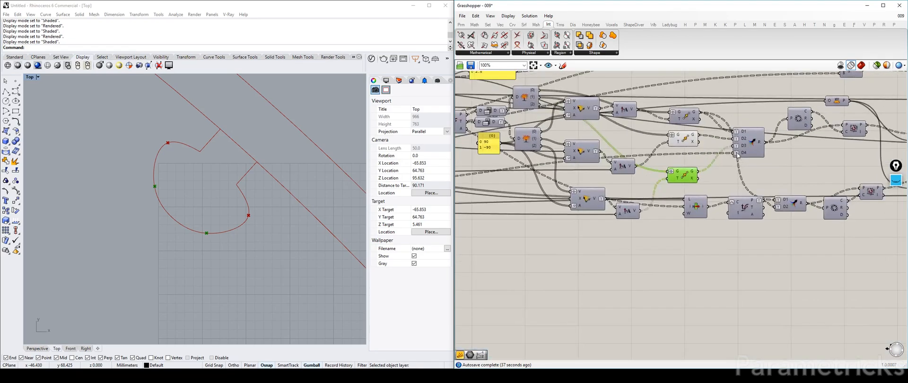
pyautogui.moveTo(548, 171); pyautogui.dragTo(659, 156, button='right')
pyautogui.click(559, 173)
pyautogui.scroll(-4, 582, 173)
pyautogui.scroll(6, 660, 156)
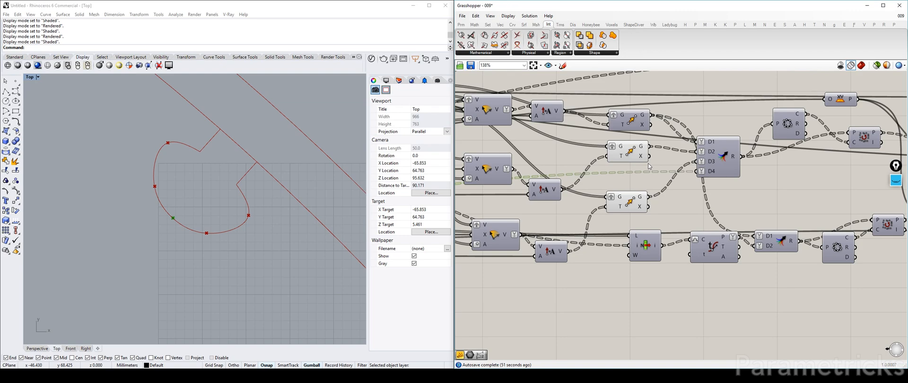
# Duplicate the four-input Merge above the original and reduce the copy to three inputs
pyautogui.moveTo(710, 140); pyautogui.dragTo(686, 152, button='right')
pyautogui.moveTo(701, 165); pyautogui.dragTo(705, 162)
pyautogui.moveTo(706, 162); pyautogui.dragTo(646, 158, button='right')
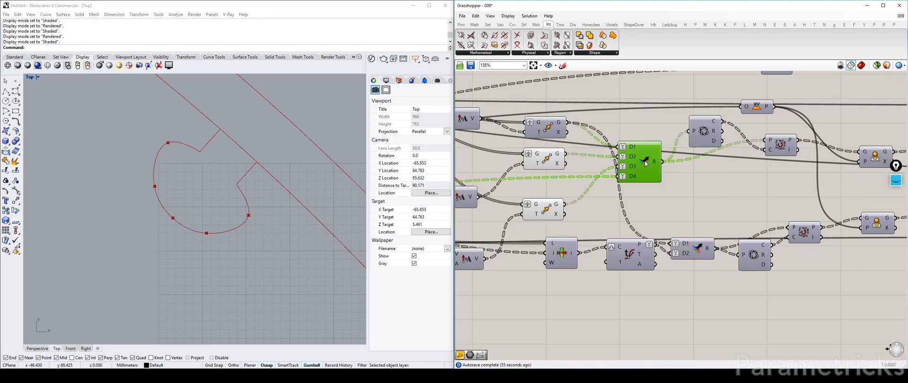
pyautogui.keyDown('alt'); pyautogui.moveTo(637, 162); pyautogui.dragTo(641, 105); pyautogui.keyUp('alt')
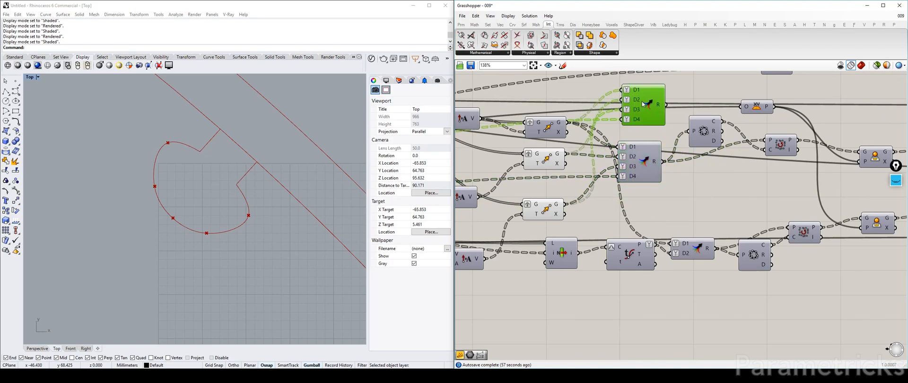
pyautogui.moveTo(639, 100); pyautogui.dragTo(634, 133, button='right')
pyautogui.scroll(5, 630, 129)
pyautogui.click(642, 130)
pyautogui.scroll(-4, 643, 131)
pyautogui.moveTo(643, 164); pyautogui.dragTo(641, 164)
pyautogui.scroll(-3, 568, 206)
# Turn off the previews of the second and third Move components and of the Merge's D4 source component
pyautogui.click(542, 221)
pyautogui.hotkey('ctrl', 'q')
pyautogui.click(538, 257)
pyautogui.hotkey('ctrl', 'q')
pyautogui.moveTo(497, 260); pyautogui.dragTo(837, 164, button='right')
pyautogui.moveTo(468, 188); pyautogui.dragTo(579, 182, button='right')
pyautogui.click(571, 171)
pyautogui.hotkey('ctrl', 'q')
# Check the reference photo for the strut layout beneath the viewing platform
pyautogui.moveTo(656, 168); pyautogui.dragTo(473, 191, button='right')
pyautogui.moveTo(868, 136); pyautogui.dragTo(634, 162, button='right')
pyautogui.click(573, 376)
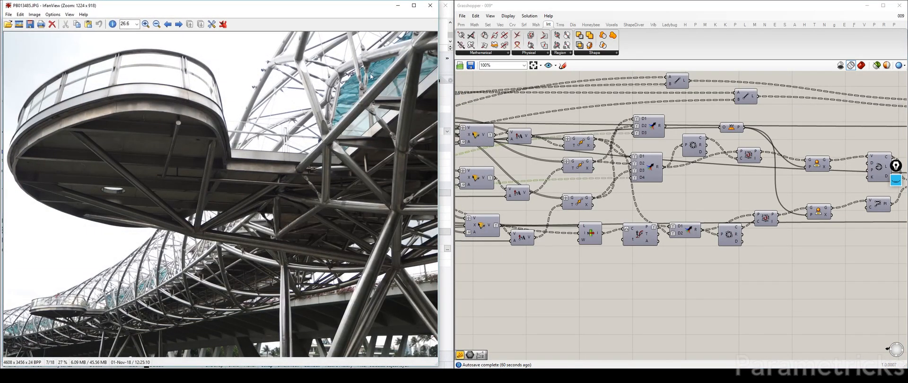
pyautogui.click(397, 5)
# Rearrange the Line components, three-input Merge and XY Plane so the Merge sits above the pier components and the plane below the original Merge
pyautogui.moveTo(649, 126); pyautogui.dragTo(741, 191)
pyautogui.moveTo(741, 191); pyautogui.dragTo(519, 210, button='right')
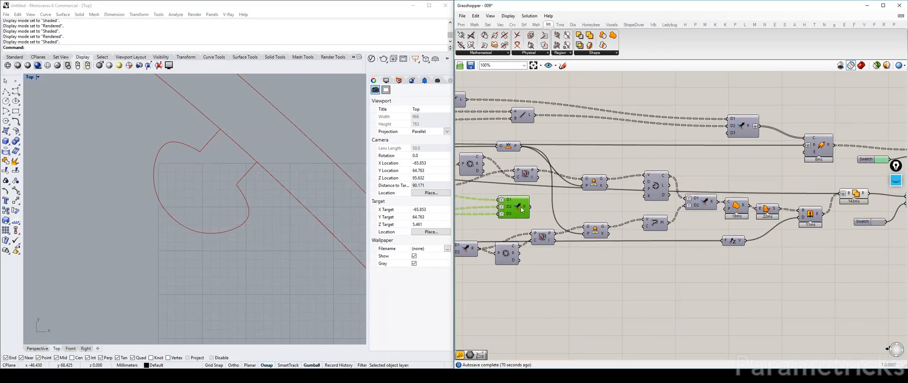
pyautogui.scroll(-3, 633, 189)
pyautogui.moveTo(606, 130); pyautogui.dragTo(520, 129)
pyautogui.moveTo(642, 139); pyautogui.dragTo(680, 139)
pyautogui.scroll(3, 610, 139)
pyautogui.click(668, 162)
pyautogui.moveTo(668, 162); pyautogui.dragTo(600, 228)
pyautogui.moveTo(688, 147); pyautogui.dragTo(610, 150)
pyautogui.click(684, 136)
pyautogui.moveTo(684, 136); pyautogui.dragTo(606, 147, button='right')
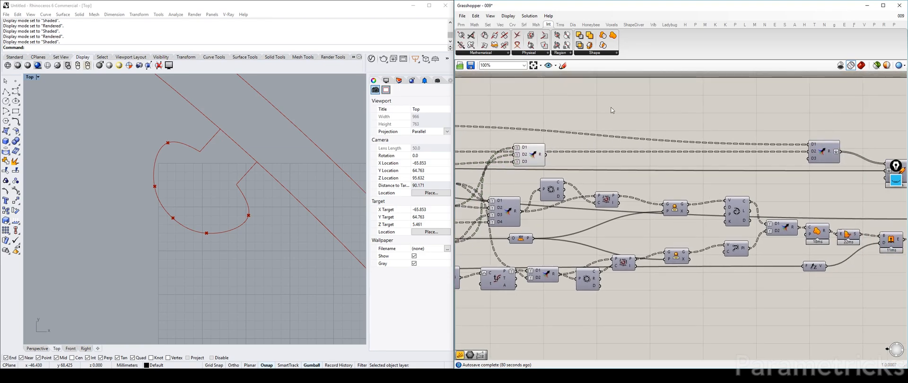
# Locate the Move component supplying the struts' centre point and duplicate a Line component that starts from it
pyautogui.moveTo(536, 141); pyautogui.dragTo(476, 130, button='right')
pyautogui.moveTo(501, 151); pyautogui.dragTo(823, 131, button='right')
pyautogui.moveTo(474, 146); pyautogui.dragTo(664, 171, button='right')
pyautogui.moveTo(460, 183); pyautogui.dragTo(566, 173, button='right')
pyautogui.click(566, 174)
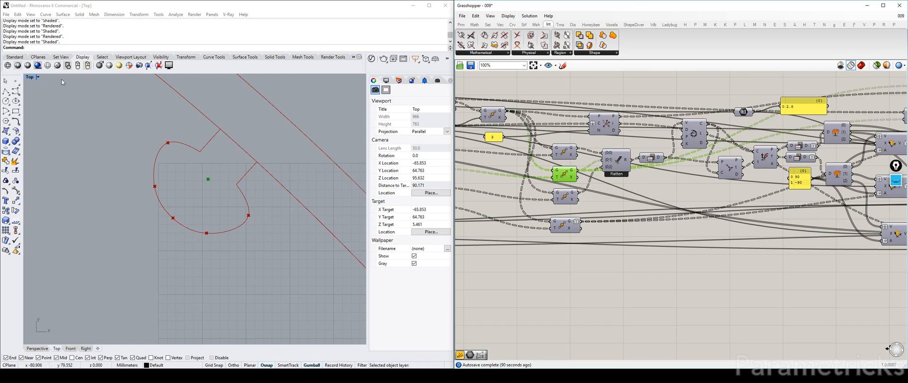
pyautogui.moveTo(760, 80); pyautogui.dragTo(631, 117, button='right')
pyautogui.scroll(-3, 631, 117)
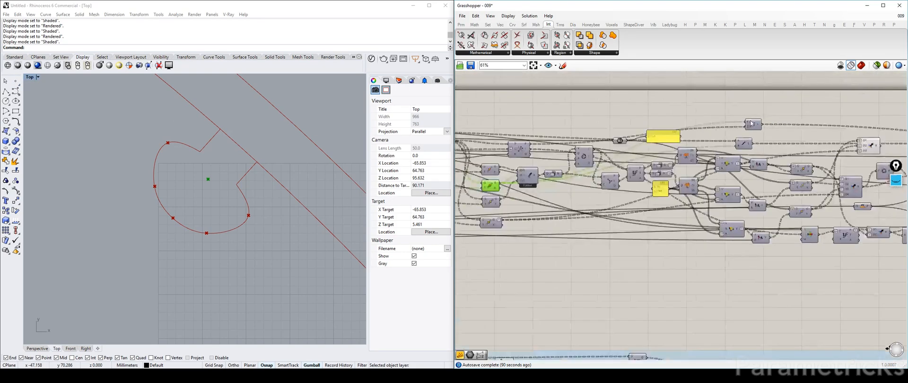
pyautogui.scroll(3, 721, 121)
pyautogui.moveTo(737, 125)
pyautogui.keyDown('alt'); pyautogui.mouseDown()
pyautogui.moveTo(785, 126)
pyautogui.moveTo(737, 128)
pyautogui.mouseUp(); pyautogui.keyUp('alt')
pyautogui.moveTo(730, 129); pyautogui.dragTo(719, 131, button='right')
pyautogui.keyDown('alt'); pyautogui.moveTo(719, 131); pyautogui.dragTo(768, 129); pyautogui.keyUp('alt')
# Connect the three-input Merge's output to the copied Line's end point, then preview the Line instead of the Merge
pyautogui.moveTo(527, 190); pyautogui.dragTo(688, 168, button='right')
pyautogui.moveTo(527, 190); pyautogui.dragTo(860, 98)
pyautogui.moveTo(860, 98); pyautogui.dragTo(510, 158, button='right')
pyautogui.moveTo(525, 156); pyautogui.dragTo(700, 185)
pyautogui.scroll(3, 665, 182)
pyautogui.moveTo(624, 188); pyautogui.dragTo(623, 196)
pyautogui.hotkey('ctrl', 'q')
pyautogui.moveTo(700, 185); pyautogui.dragTo(826, 196)
pyautogui.hotkey('ctrl', 'q')
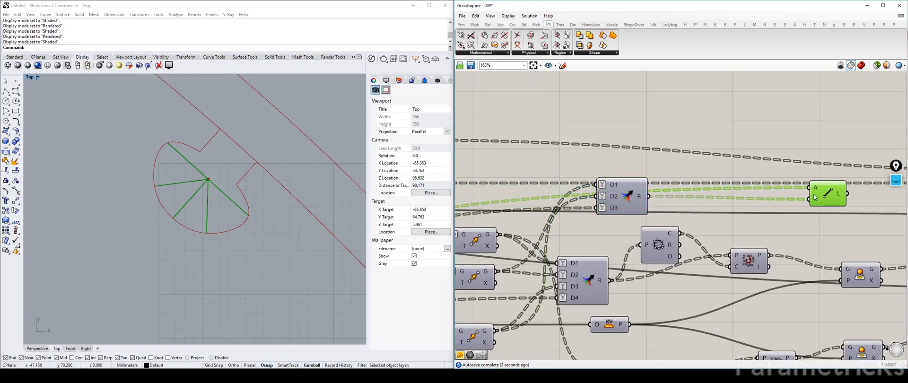
# Examine the new radial lines against the platform's underside in the Perspective viewport
pyautogui.doubleClick(31, 77)
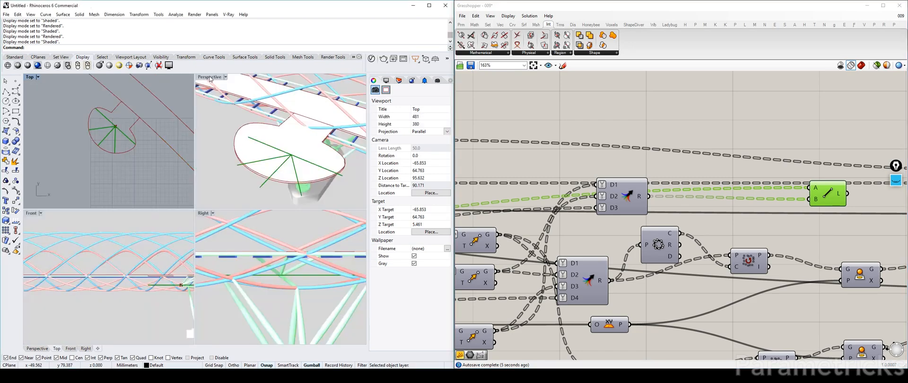
pyautogui.doubleClick(206, 77)
pyautogui.moveTo(269, 215); pyautogui.dragTo(242, 183, button='right')
pyautogui.moveTo(761, 174); pyautogui.dragTo(623, 143, button='right')
pyautogui.moveTo(514, 162); pyautogui.dragTo(633, 129, button='right')
pyautogui.moveTo(774, 128); pyautogui.dragTo(611, 133, button='right')
pyautogui.moveTo(224, 254); pyautogui.dragTo(211, 235, button='right')
pyautogui.moveTo(515, 143); pyautogui.dragTo(683, 113, button='right')
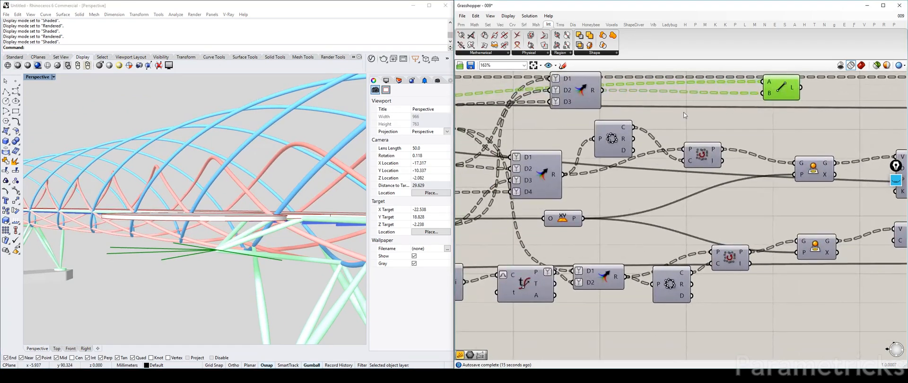
# Select the XY Plane component and examine its height against the bridge deck in the Front viewport
pyautogui.moveTo(778, 98); pyautogui.dragTo(696, 138, button='right')
pyautogui.moveTo(501, 131); pyautogui.dragTo(479, 143)
pyautogui.moveTo(480, 142); pyautogui.dragTo(605, 129, button='right')
pyautogui.scroll(-6, 604, 133)
pyautogui.scroll(4, 615, 163)
pyautogui.click(596, 171)
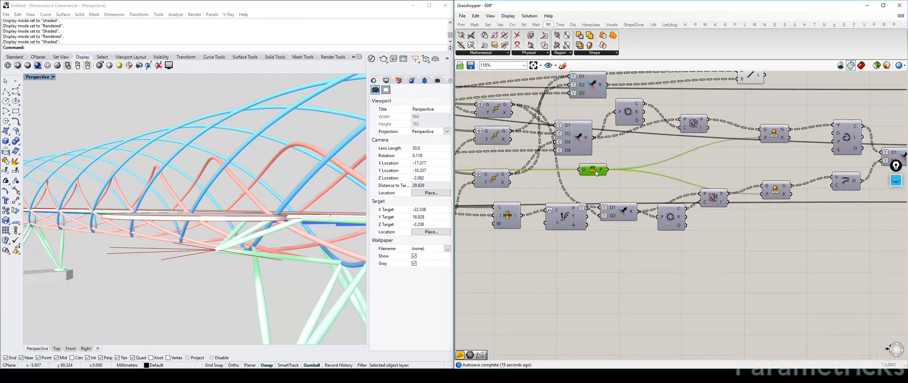
pyautogui.moveTo(282, 205); pyautogui.dragTo(274, 227, button='right')
pyautogui.doubleClick(37, 77)
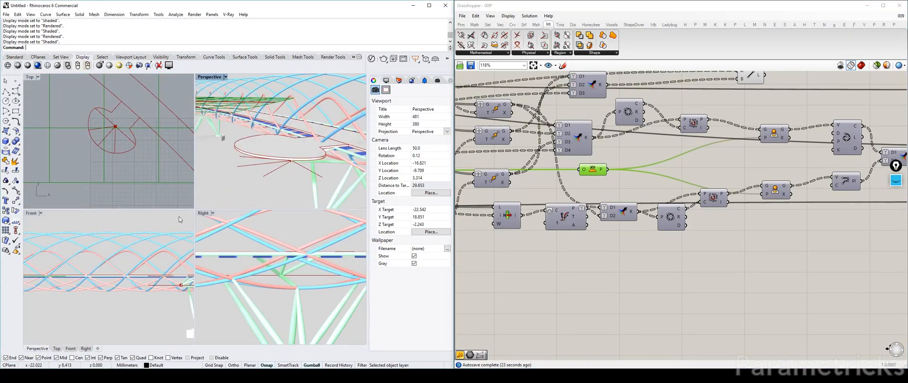
pyautogui.click(34, 215)
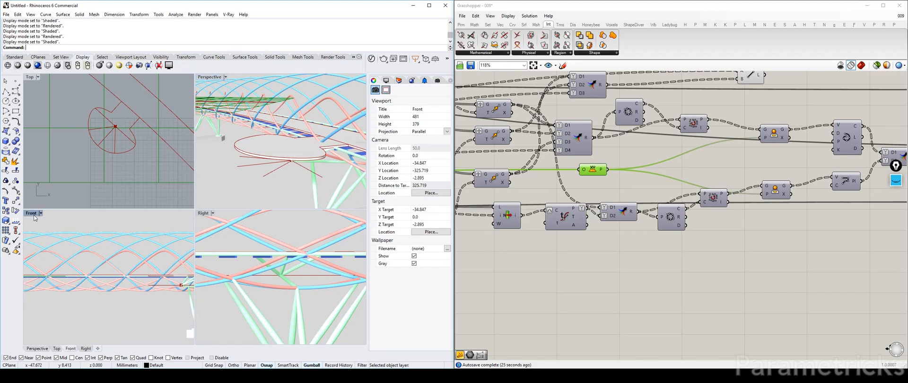
pyautogui.doubleClick(32, 214)
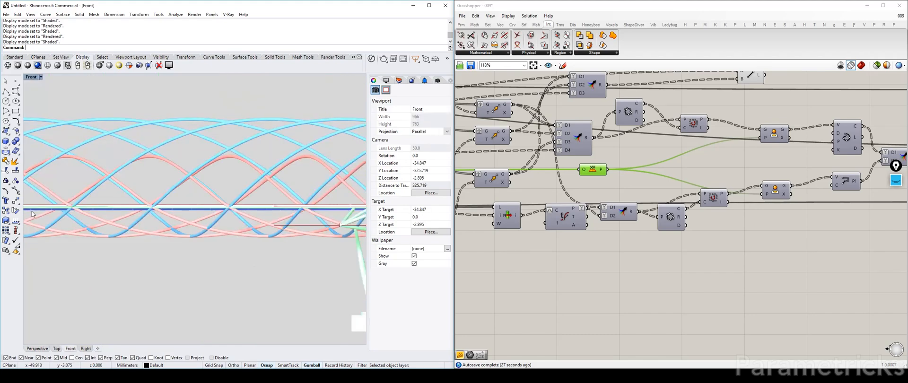
pyautogui.scroll(-6, 196, 233)
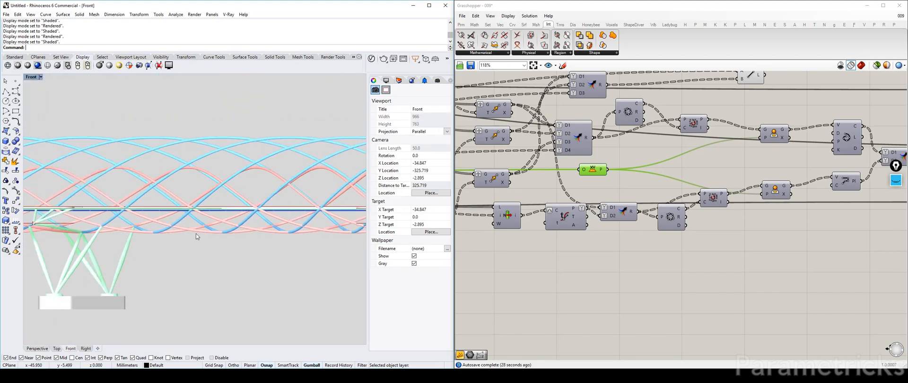
pyautogui.scroll(-4, 198, 231)
pyautogui.moveTo(204, 230); pyautogui.dragTo(302, 213, button='right')
pyautogui.scroll(18, 166, 209)
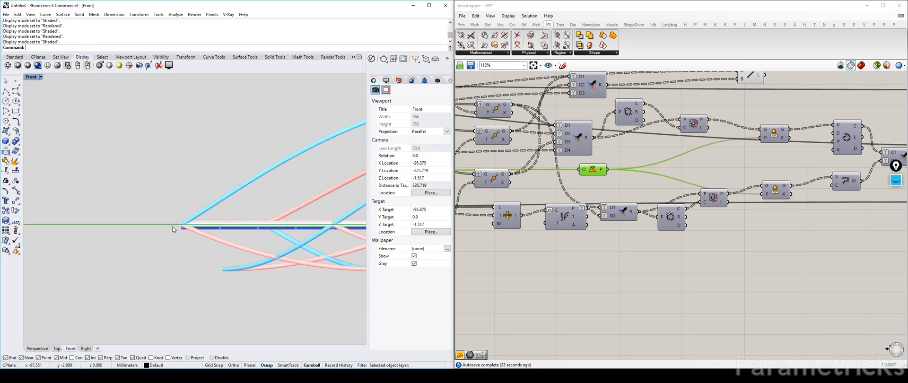
pyautogui.scroll(4, 185, 229)
pyautogui.scroll(-8, 186, 230)
pyautogui.moveTo(303, 221); pyautogui.dragTo(78, 209, button='right')
pyautogui.hotkey('ctrl', 'm')
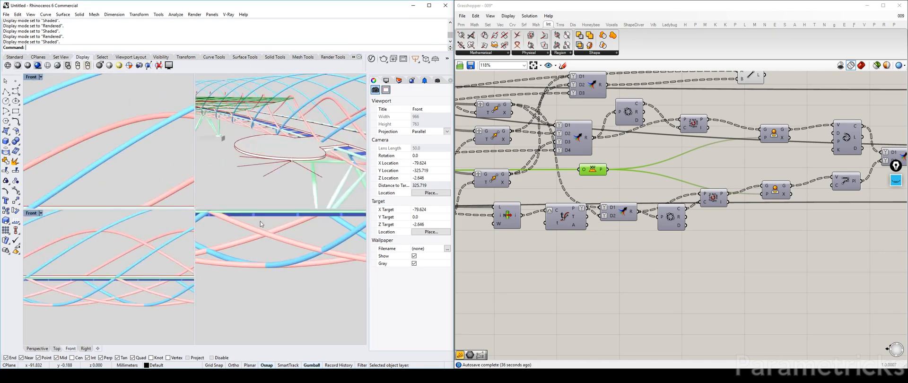
# Zoom to the XY Plane in the Right viewport and compare its level with the end of the deck
pyautogui.doubleClick(201, 213)
pyautogui.scroll(-10, 234, 233)
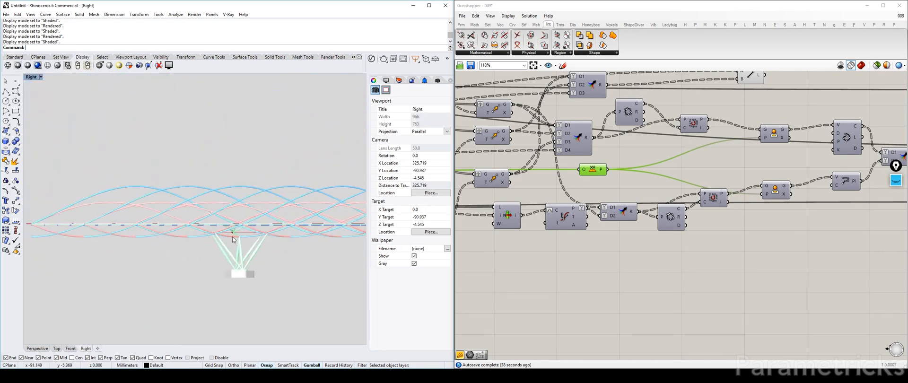
pyautogui.scroll(4, 236, 238)
pyautogui.moveTo(287, 238); pyautogui.dragTo(65, 235, button='right')
pyautogui.moveTo(317, 231); pyautogui.dragTo(73, 230, button='right')
pyautogui.scroll(-4, 300, 227)
pyautogui.middleClick(598, 169)
pyautogui.click(623, 191)
pyautogui.scroll(8, 221, 204)
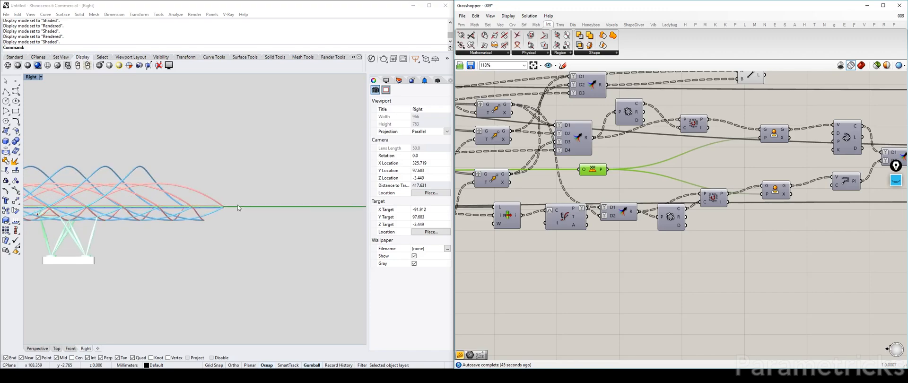
pyautogui.scroll(4, 220, 202)
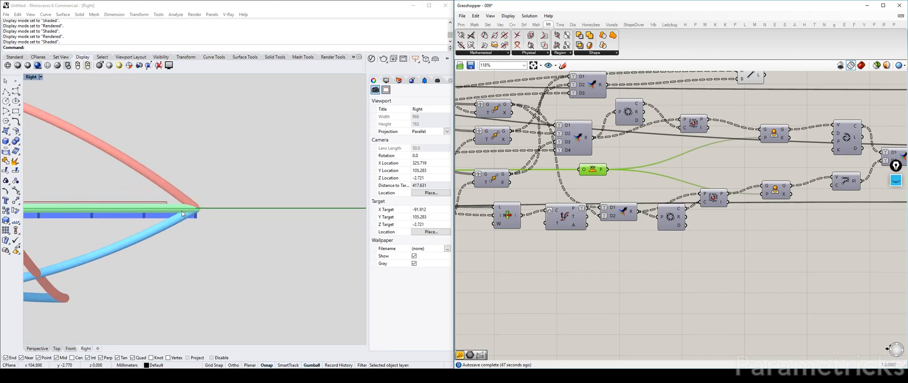
pyautogui.scroll(2, 182, 211)
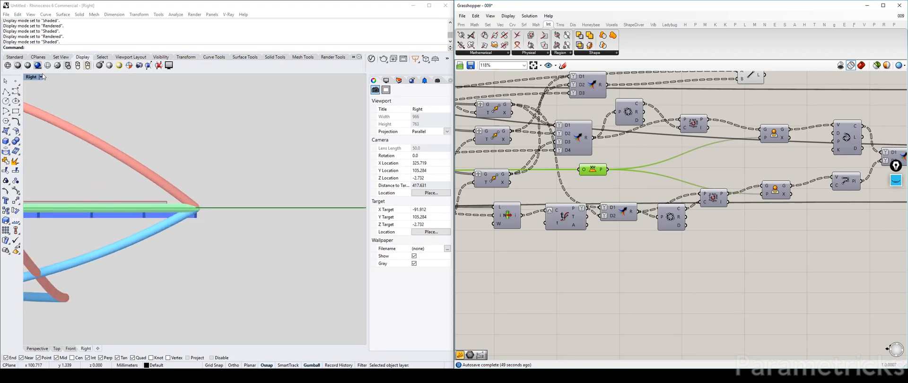
# Return to the full-size Perspective viewport and open a component search on the canvas
pyautogui.hotkey('ctrl', 'm')
pyautogui.click(203, 77)
pyautogui.doubleClick(203, 77)
pyautogui.moveTo(802, 106); pyautogui.dragTo(751, 139, button='right')
pyautogui.doubleClick(751, 139)
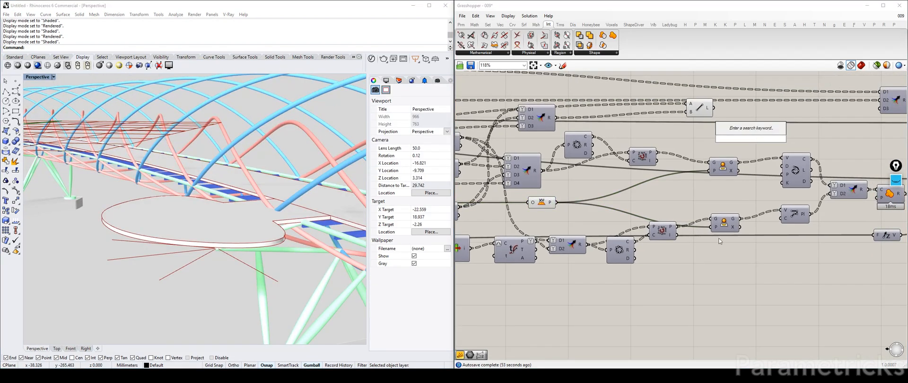
# Examine the sorted points and the points projected onto the XY plane against the platform outline, including the data behind them
pyautogui.moveTo(713, 173); pyautogui.dragTo(682, 183, button='right')
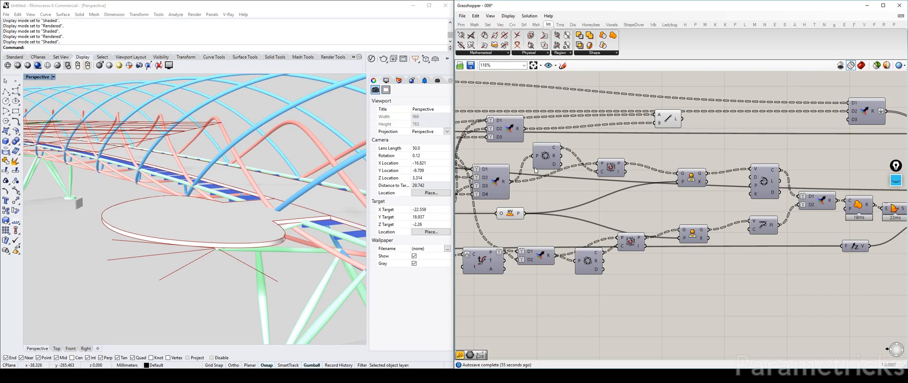
pyautogui.click(610, 170)
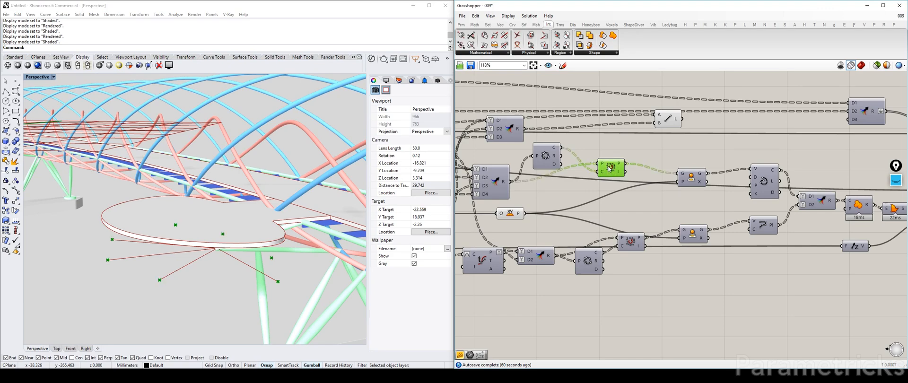
pyautogui.click(691, 179)
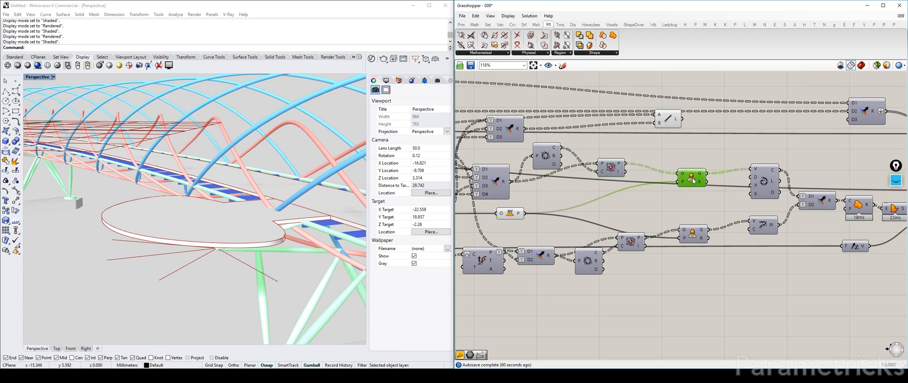
pyautogui.moveTo(694, 180); pyautogui.dragTo(682, 173)
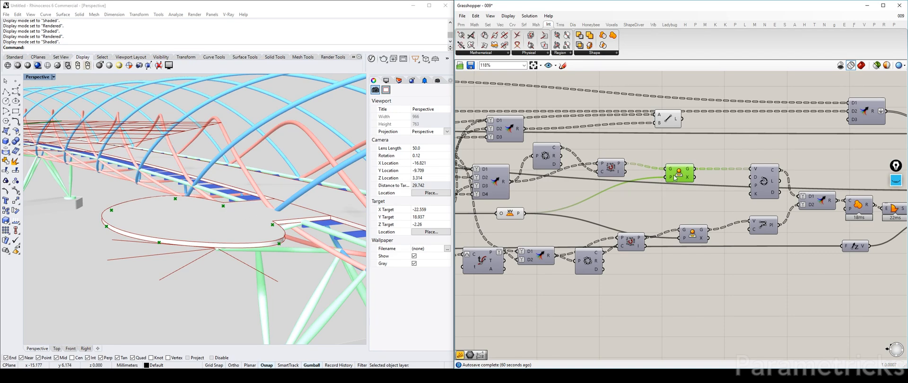
pyautogui.click(675, 177)
pyautogui.moveTo(586, 180); pyautogui.dragTo(623, 187, button='right')
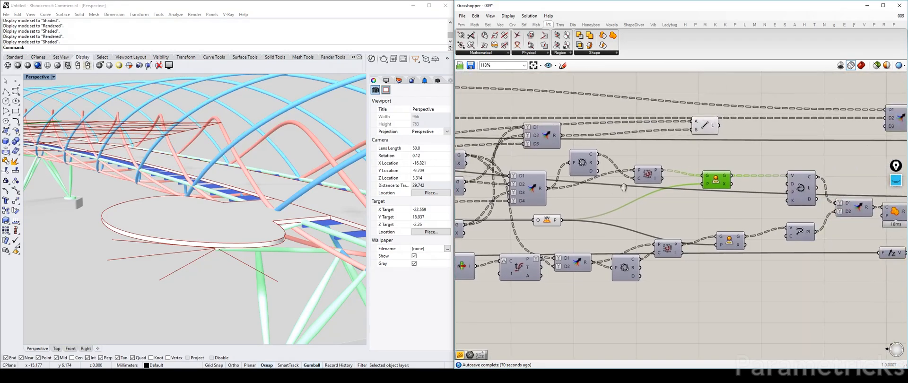
pyautogui.moveTo(657, 173)
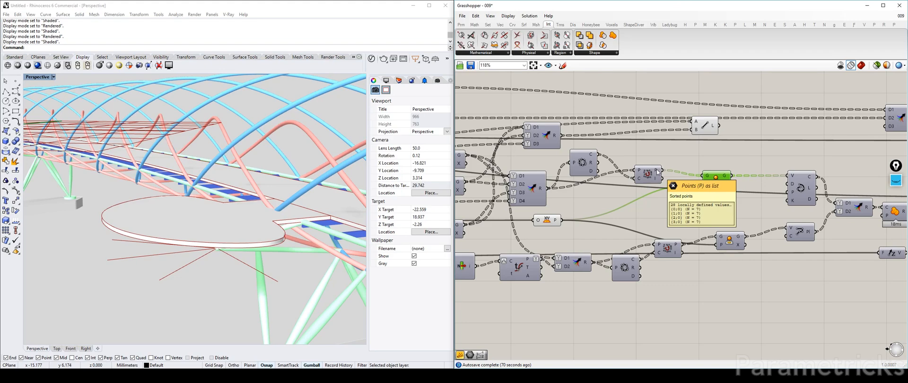
pyautogui.moveTo(538, 177); pyautogui.dragTo(671, 169, button='right')
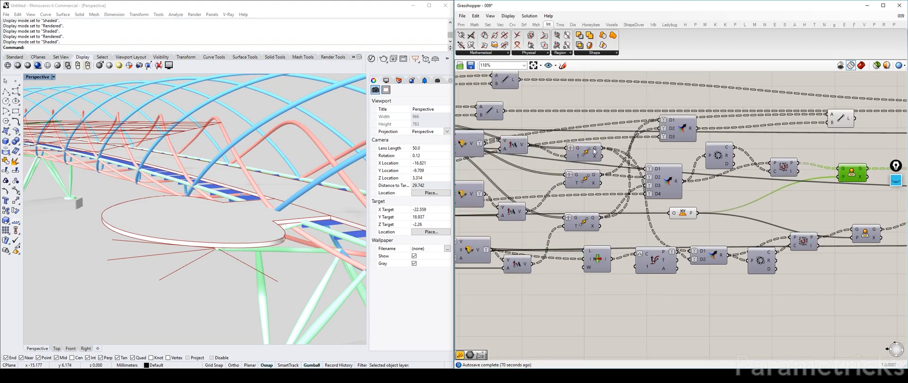
pyautogui.moveTo(800, 164); pyautogui.dragTo(639, 168, button='right')
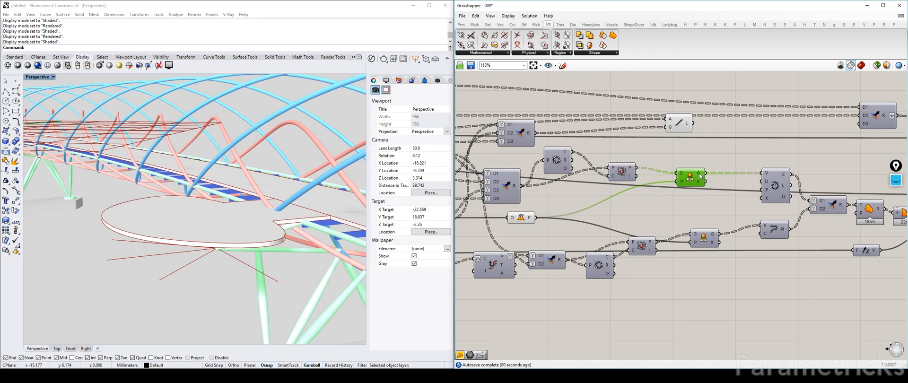
pyautogui.doubleClick(726, 155)
pyautogui.write('cull')
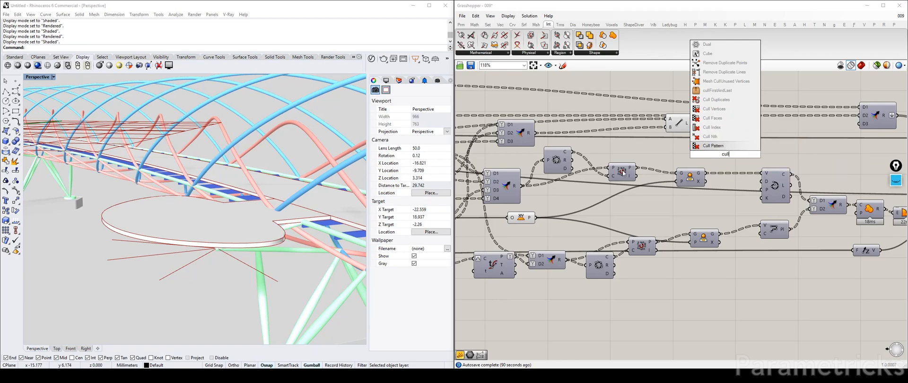
pyautogui.click(525, 218)
# Rearrange the Line, Sort Along Curve and Project components to free up space for new wires
pyautogui.moveTo(680, 124); pyautogui.dragTo(702, 131)
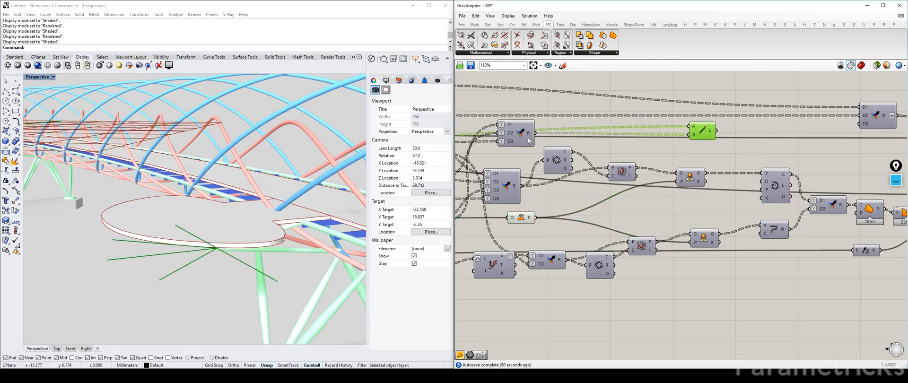
pyautogui.moveTo(679, 137); pyautogui.dragTo(617, 138, button='right')
pyautogui.moveTo(558, 174); pyautogui.dragTo(530, 188)
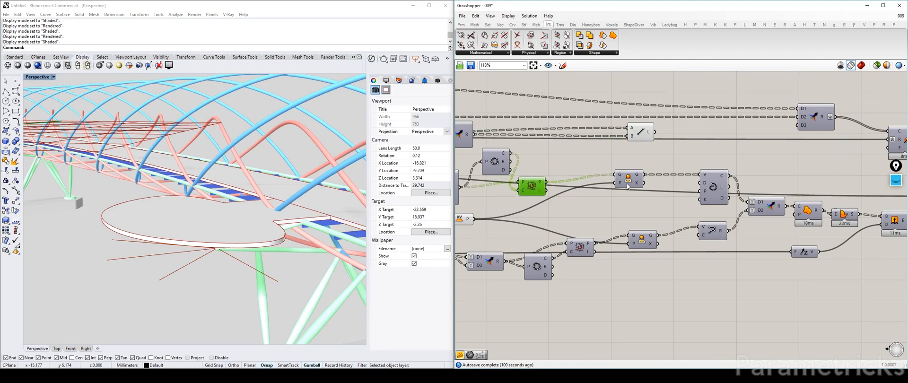
pyautogui.moveTo(624, 181); pyautogui.dragTo(583, 192)
pyautogui.click(584, 193)
pyautogui.moveTo(291, 225)
pyautogui.mouseDown(button='right')
pyautogui.moveTo(290, 193)
pyautogui.moveTo(294, 223)
pyautogui.mouseUp(button='right')
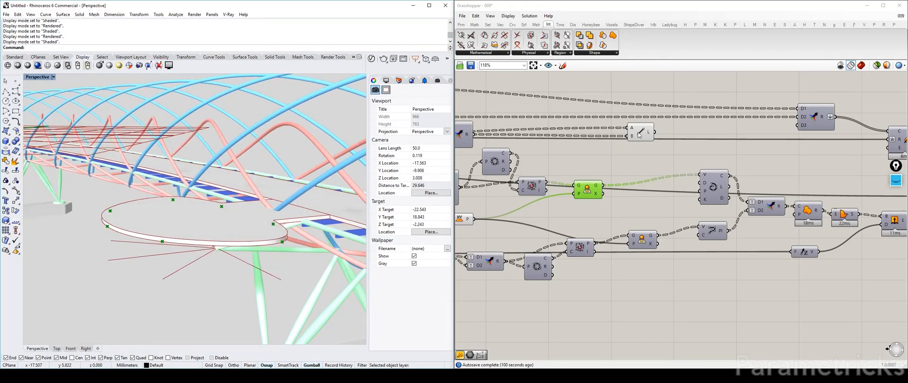
pyautogui.moveTo(628, 158); pyautogui.dragTo(633, 174, button='right')
pyautogui.moveTo(243, 234); pyautogui.dragTo(236, 223, button='right')
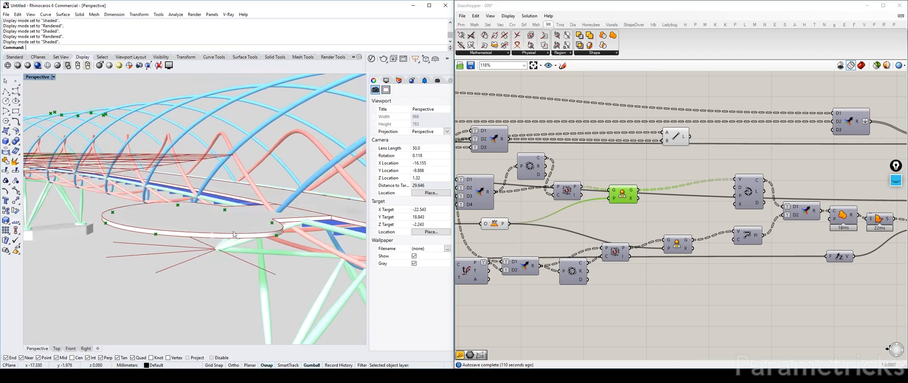
# Connect the projected platform points to the Line's end point input and feed the lines into the Merge that supplies the strut pipes
pyautogui.moveTo(681, 141); pyautogui.dragTo(712, 149)
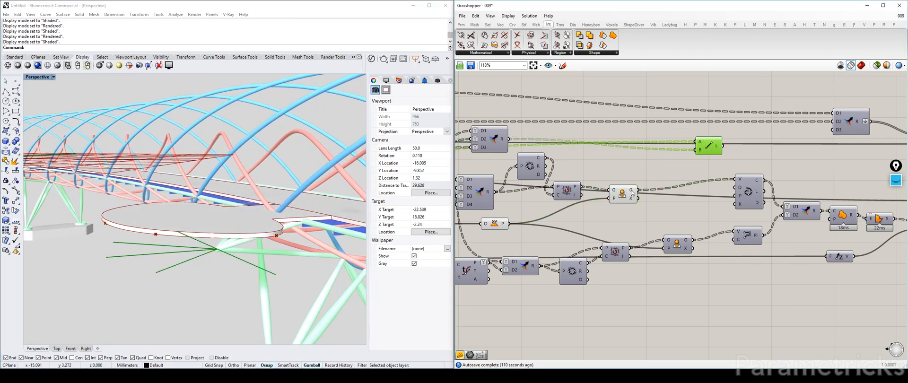
pyautogui.moveTo(639, 190); pyautogui.dragTo(832, 129)
pyautogui.moveTo(345, 203); pyautogui.dragTo(116, 207, button='right')
pyautogui.scroll(6, 113, 208)
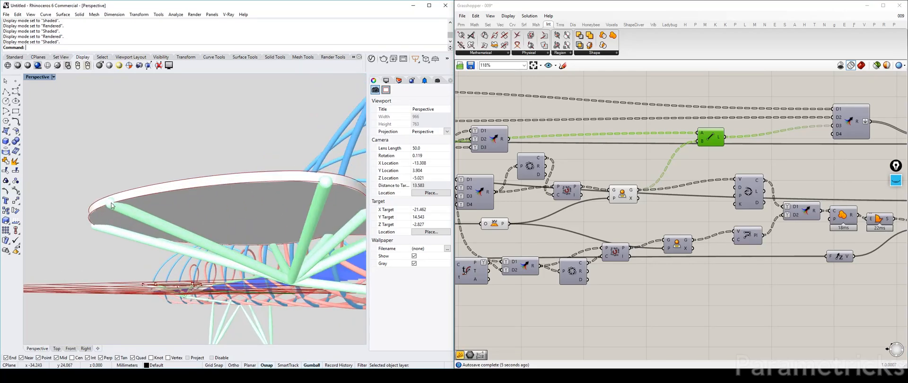
pyautogui.moveTo(210, 185); pyautogui.dragTo(268, 215, button='right')
pyautogui.scroll(-4, 309, 208)
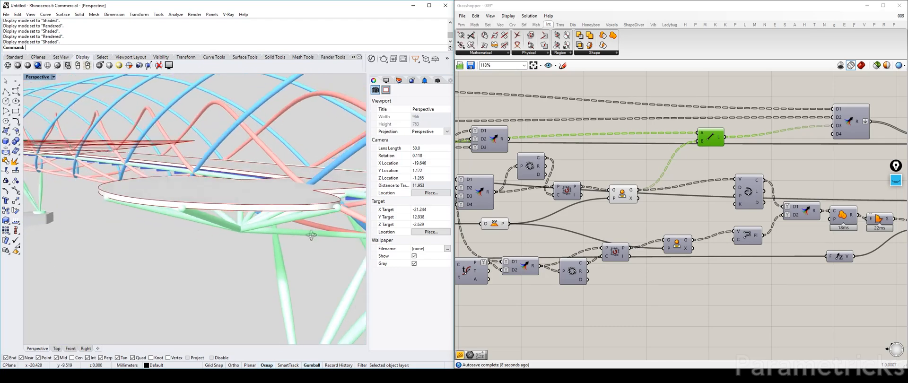
pyautogui.moveTo(224, 165); pyautogui.dragTo(221, 197, button='right')
# Compare the projected points, the fitted circle and the sorted points with the platform outline
pyautogui.click(619, 194)
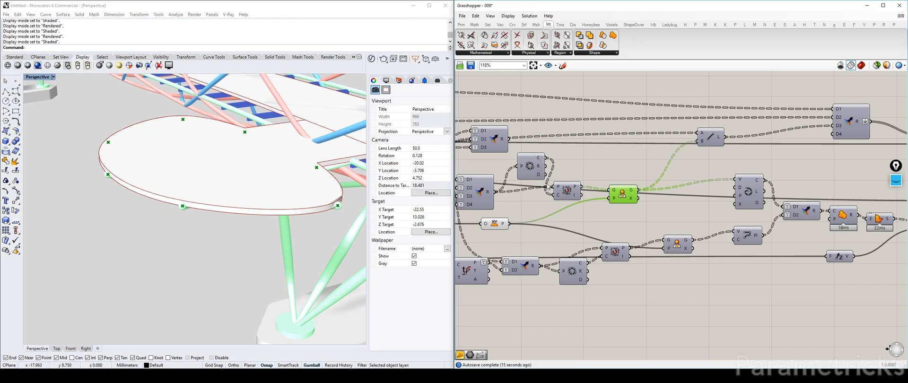
pyautogui.moveTo(537, 164); pyautogui.dragTo(524, 169)
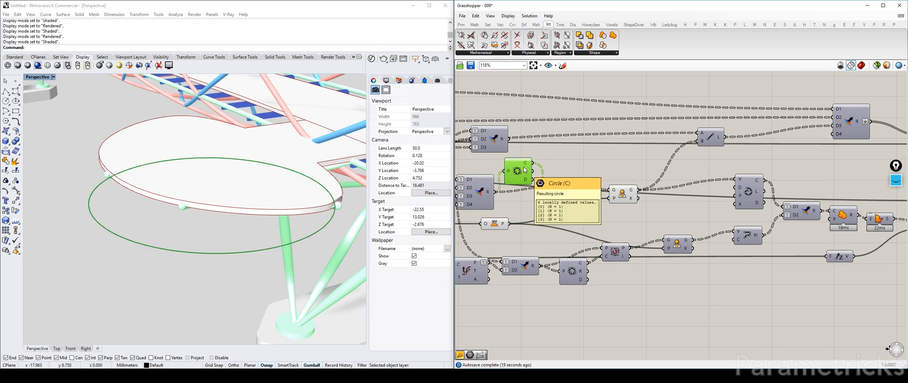
pyautogui.click(571, 194)
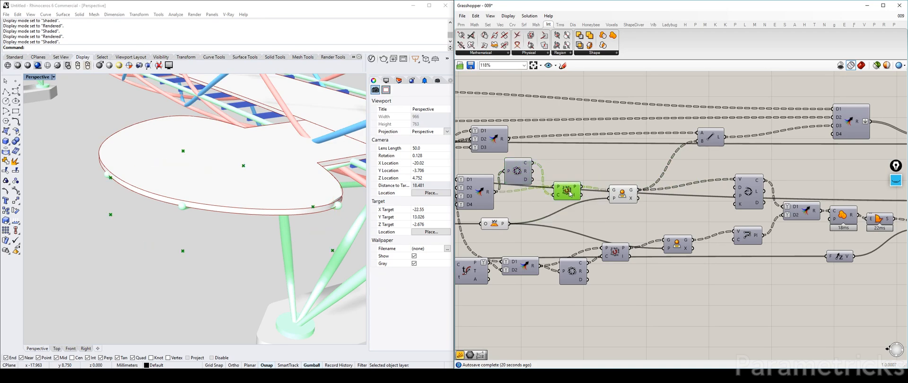
pyautogui.click(517, 171)
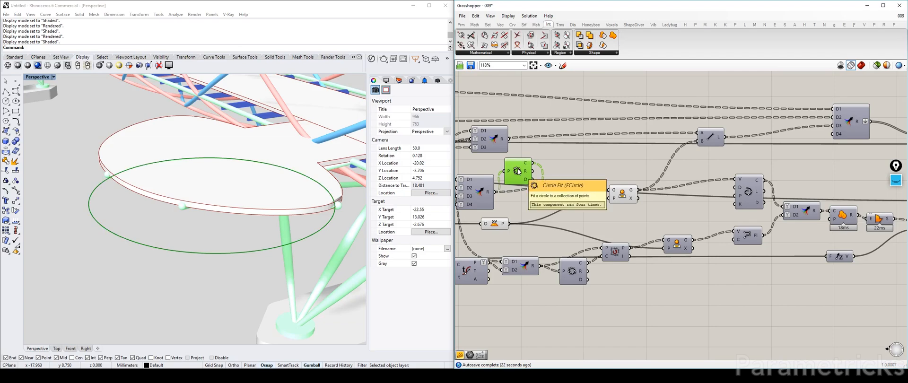
pyautogui.doubleClick(579, 166)
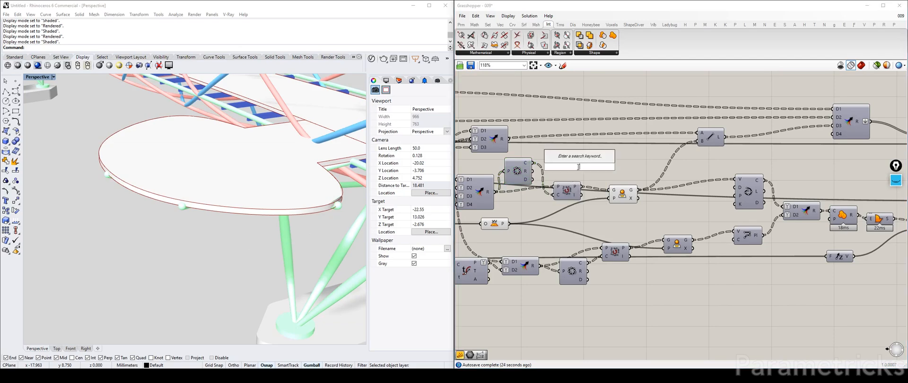
# Reposition the Interpolate curve and Project components so there is space between them for additional components
pyautogui.moveTo(736, 185); pyautogui.dragTo(676, 189)
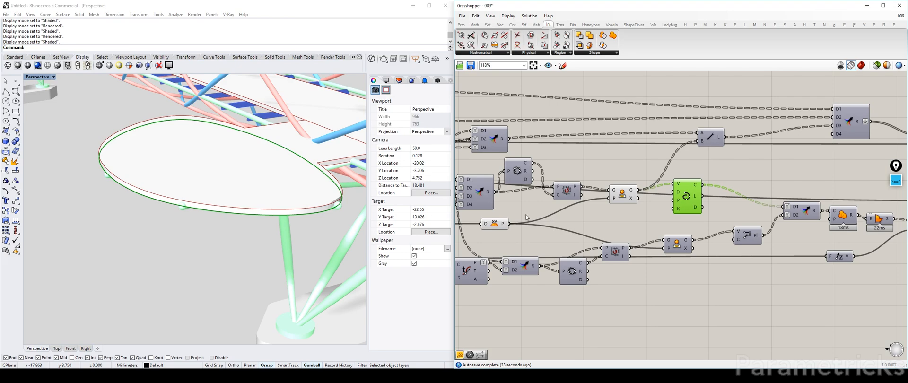
pyautogui.click(498, 225)
pyautogui.click(620, 197)
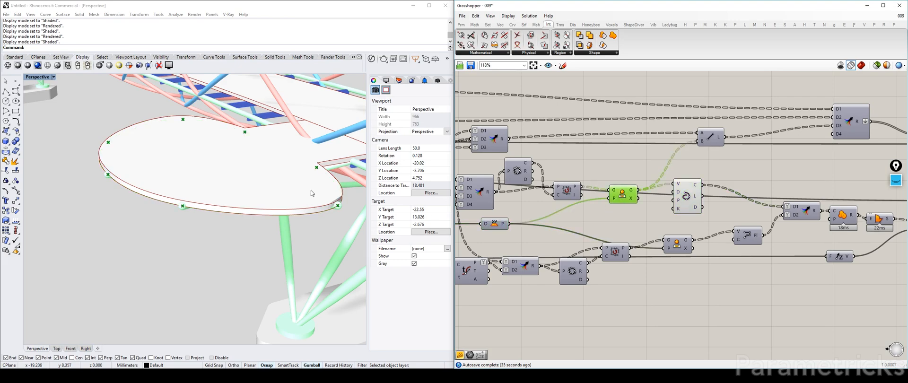
pyautogui.moveTo(698, 190); pyautogui.dragTo(571, 203, button='right')
pyautogui.moveTo(570, 204); pyautogui.dragTo(612, 209)
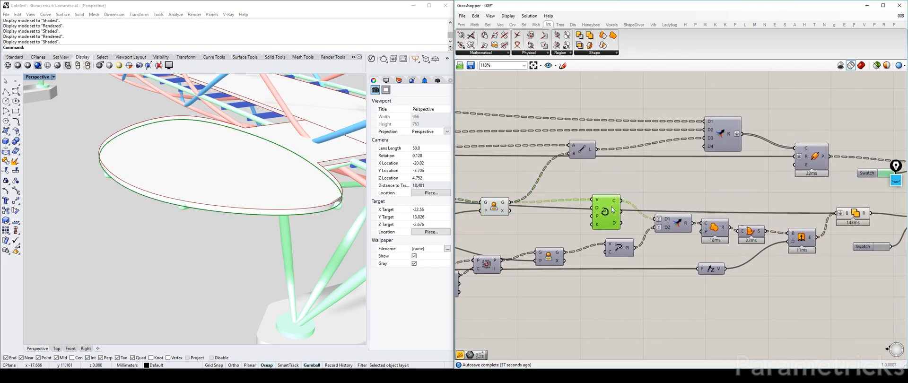
pyautogui.moveTo(492, 210); pyautogui.dragTo(486, 198)
pyautogui.moveTo(490, 170); pyautogui.dragTo(542, 172, button='right')
# Add a Group component fed by the projected platform points and flatten its output
pyautogui.doubleClick(542, 172)
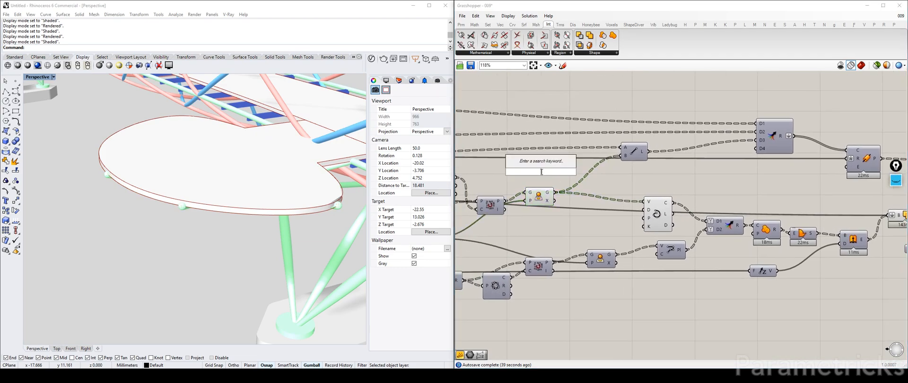
pyautogui.write('gro')
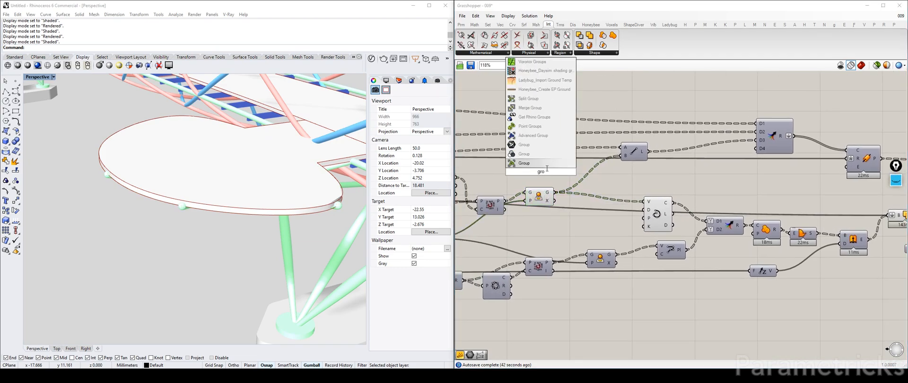
pyautogui.press('Return')
pyautogui.moveTo(554, 192); pyautogui.dragTo(592, 188)
pyautogui.click(547, 194)
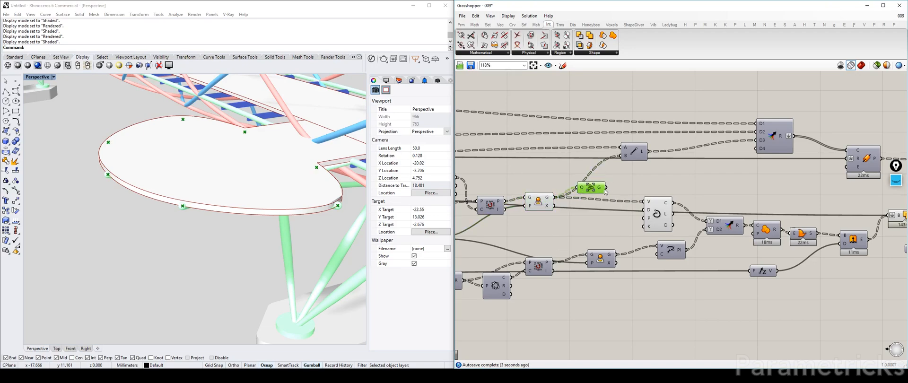
pyautogui.rightClick(599, 191)
pyautogui.click(615, 217)
# Add a Cull Index component beside the Group component and set its index to 0
pyautogui.doubleClick(653, 179)
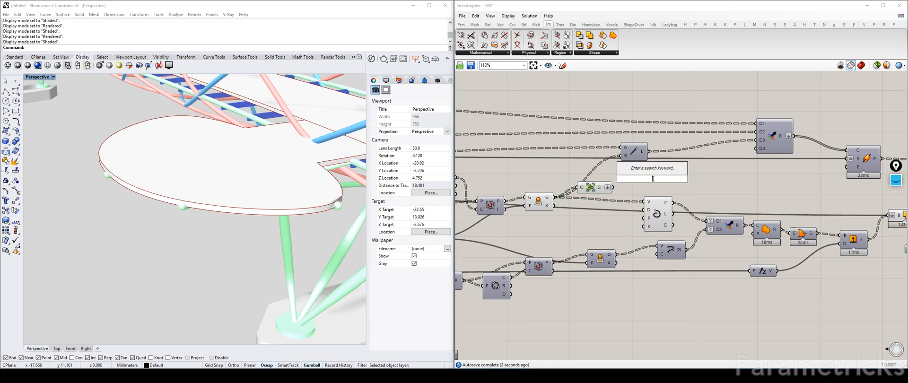
pyautogui.write('cull')
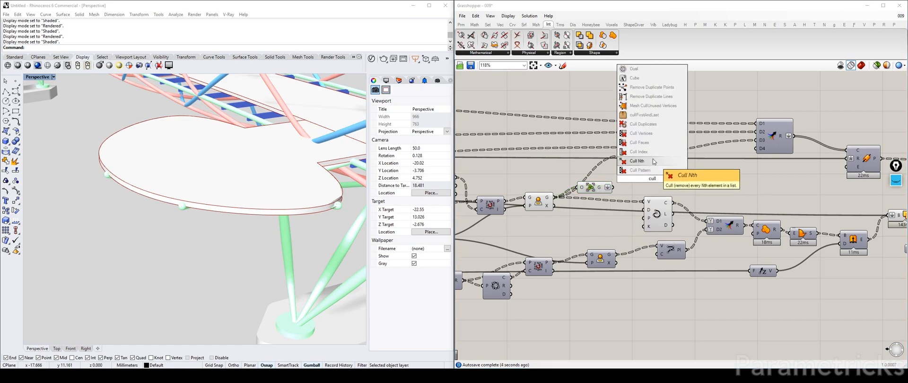
pyautogui.click(657, 170)
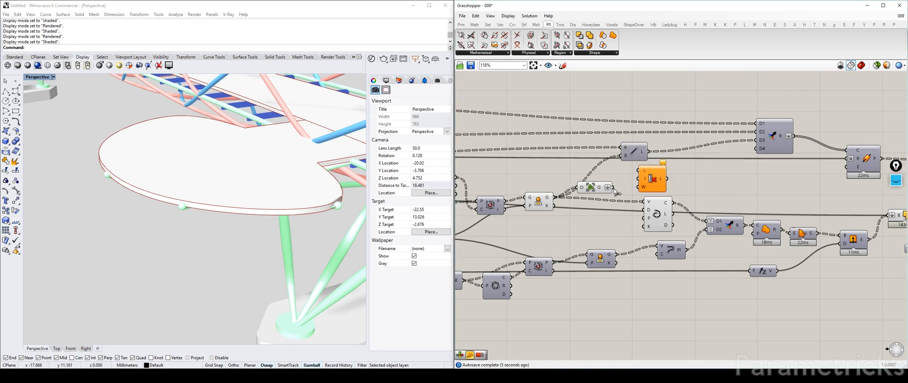
pyautogui.rightClick(644, 177)
pyautogui.moveTo(691, 258)
pyautogui.write('0')
pyautogui.click(747, 268)
# Connect the flattened groups to the Cull Index list input and reposition the Cull Index and Line components
pyautogui.click(591, 187)
pyautogui.click(537, 203)
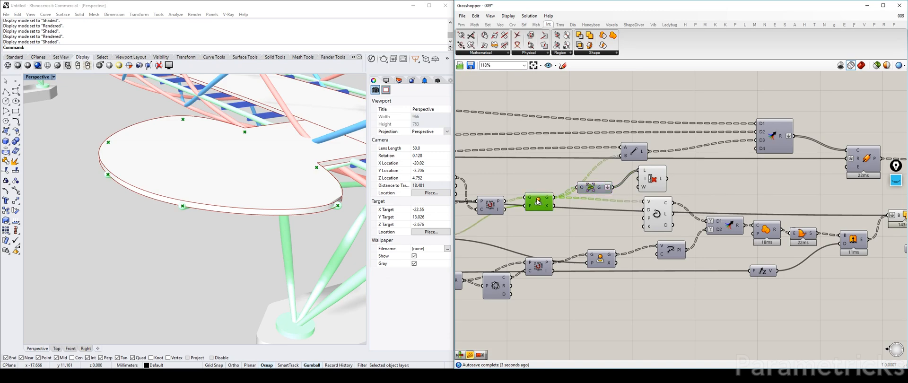
pyautogui.moveTo(633, 152); pyautogui.dragTo(673, 150)
pyautogui.moveTo(512, 208); pyautogui.dragTo(635, 192, button='right')
pyautogui.moveTo(613, 189); pyautogui.dragTo(638, 200)
pyautogui.moveTo(714, 173); pyautogui.dragTo(681, 175)
pyautogui.click(771, 161)
pyautogui.moveTo(772, 160); pyautogui.dragTo(720, 174)
pyautogui.moveTo(658, 154); pyautogui.dragTo(552, 171, button='right')
# Add an Ungroup component and connect the culled list of groups to it
pyautogui.doubleClick(552, 172)
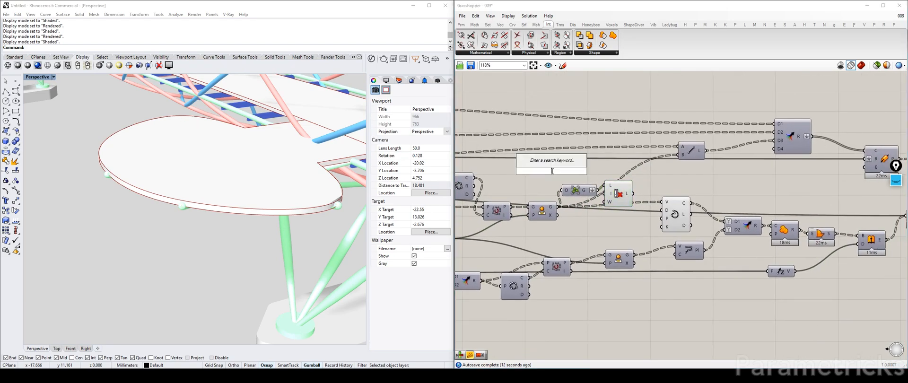
pyautogui.write('ungr')
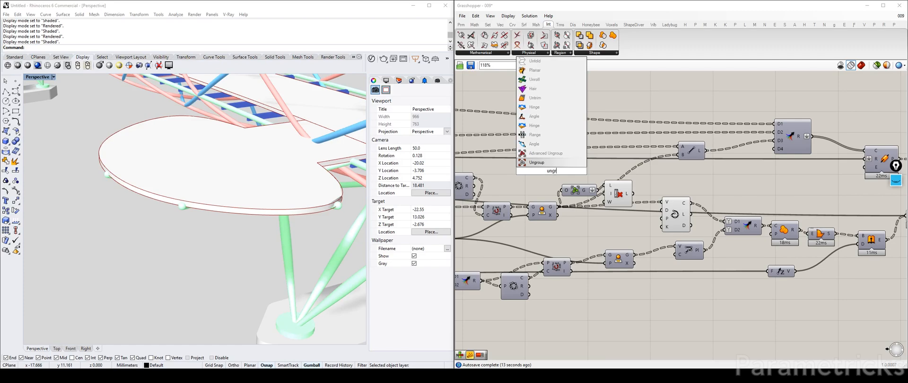
pyautogui.click(551, 163)
pyautogui.moveTo(550, 170); pyautogui.dragTo(648, 182)
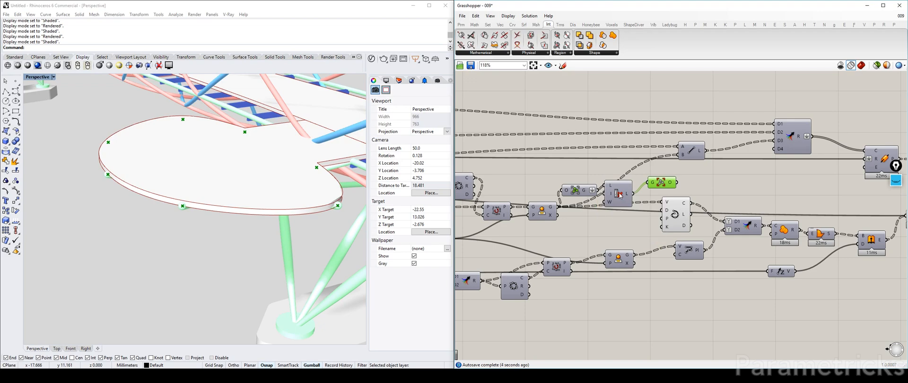
pyautogui.moveTo(627, 195)
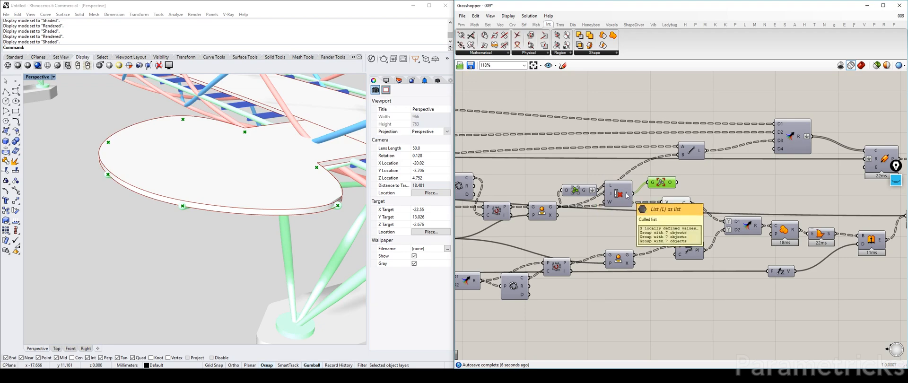
# Delete the Ungroup component attached to the Cull Index list output
pyautogui.moveTo(251, 223)
pyautogui.mouseDown(button='right')
pyautogui.moveTo(253, 192)
pyautogui.moveTo(247, 220)
pyautogui.mouseUp(button='right')
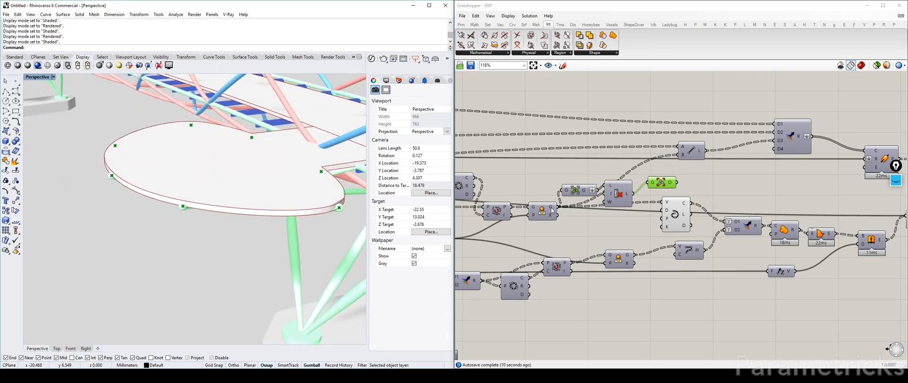
pyautogui.moveTo(552, 210)
pyautogui.scroll(-10, 349, 199)
pyautogui.scroll(3, 629, 204)
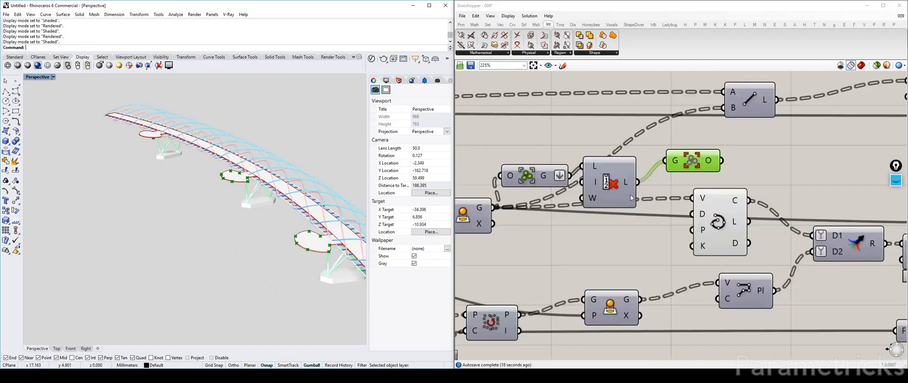
pyautogui.click(693, 161)
pyautogui.press('Delete')
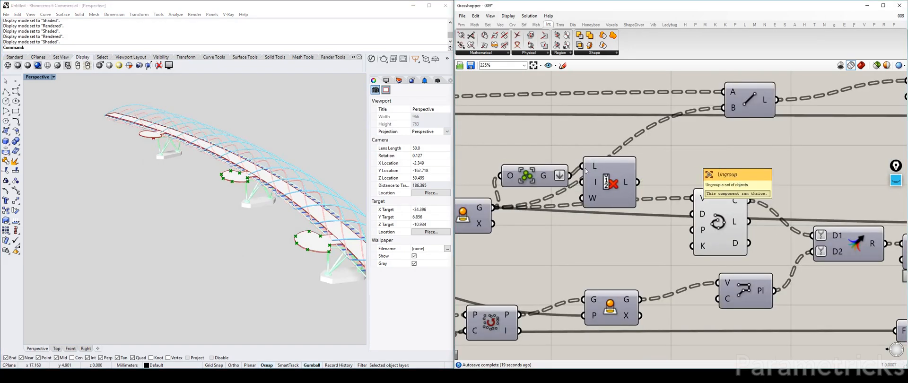
# Trace the projected platform points upstream through Project and Sort Along Curve to their source Merge components
pyautogui.moveTo(506, 184); pyautogui.dragTo(569, 180, button='right')
pyautogui.scroll(2, 326, 237)
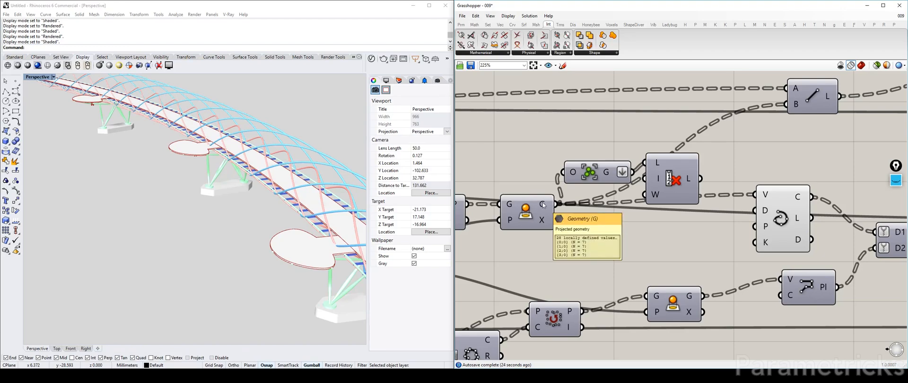
pyautogui.scroll(-6, 600, 205)
pyautogui.scroll(5, 546, 207)
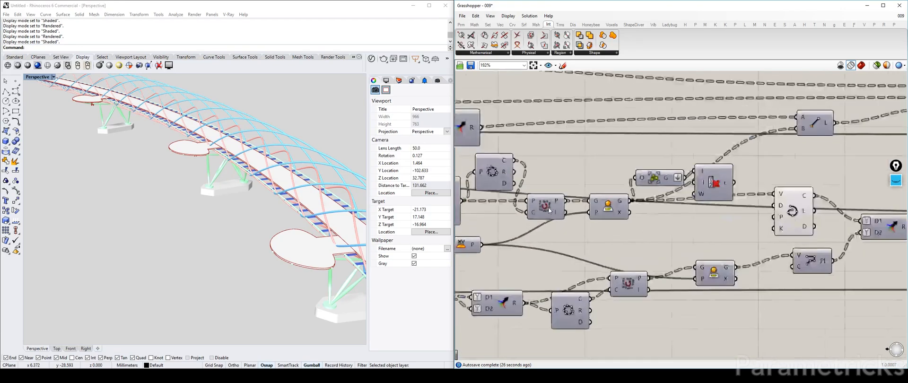
pyautogui.click(549, 208)
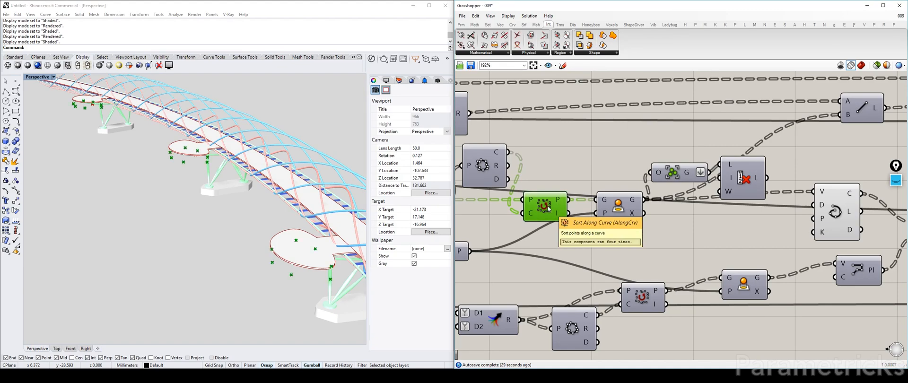
pyautogui.scroll(-3, 549, 207)
pyautogui.moveTo(568, 184); pyautogui.dragTo(739, 161, button='right')
pyautogui.scroll(2, 645, 176)
# Shift the three-input Merge component of platform points closer to the Project component
pyautogui.click(662, 111)
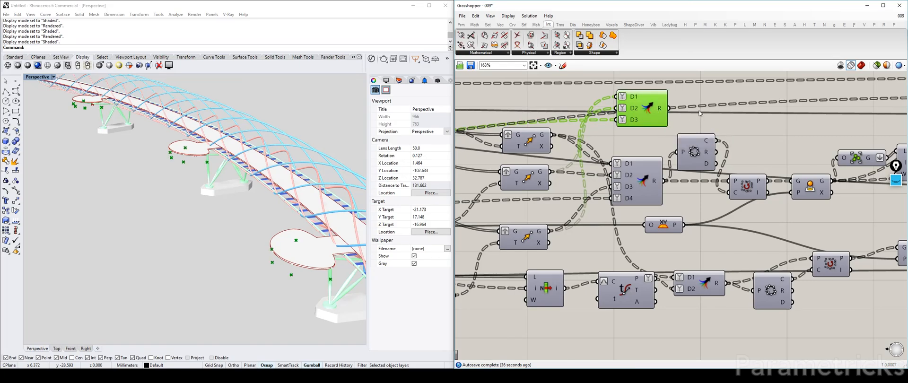
pyautogui.moveTo(699, 112); pyautogui.dragTo(596, 125, button='right')
pyautogui.moveTo(540, 125); pyautogui.dragTo(585, 125)
pyautogui.moveTo(629, 120); pyautogui.dragTo(586, 138, button='right')
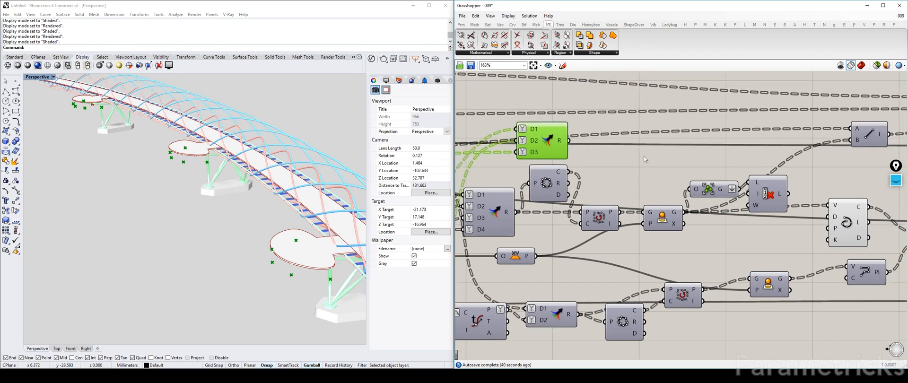
# Delete the Group and Cull Index components from the projected point branch
pyautogui.moveTo(657, 180); pyautogui.dragTo(641, 198, button='right')
pyautogui.click(706, 211)
pyautogui.press('Delete')
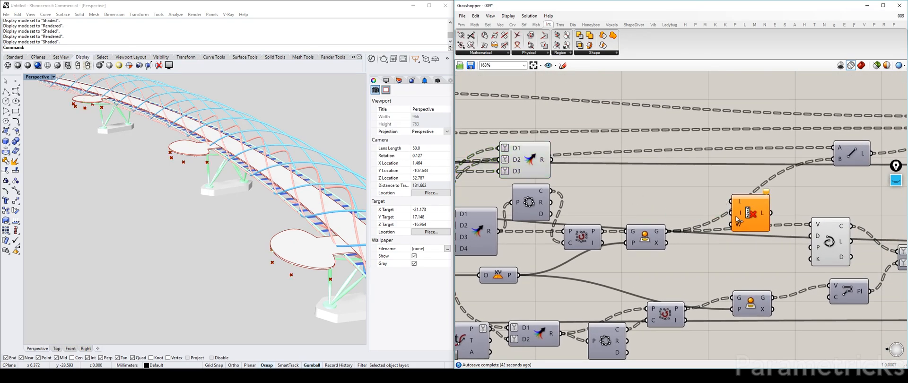
pyautogui.click(741, 214)
pyautogui.press('Delete')
# Duplicate the Project component above the original and feed its geometry input from the three-input Merge
pyautogui.keyDown('alt'); pyautogui.moveTo(643, 235); pyautogui.dragTo(650, 188); pyautogui.keyUp('alt')
pyautogui.moveTo(552, 160); pyautogui.dragTo(634, 184)
pyautogui.moveTo(711, 189); pyautogui.dragTo(576, 188, button='right')
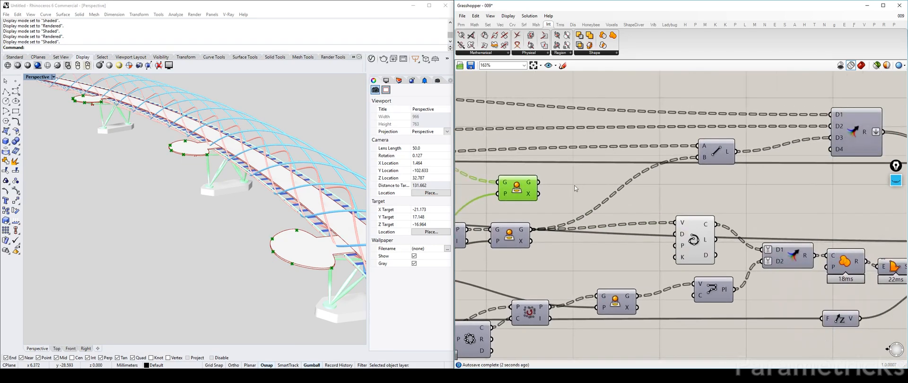
# Reposition the duplicated Project component and move the Interpolate curve component closer to the original Project
pyautogui.moveTo(519, 191); pyautogui.dragTo(504, 190)
pyautogui.moveTo(695, 235); pyautogui.dragTo(571, 248)
pyautogui.doubleClick(566, 184)
pyautogui.click(653, 239)
pyautogui.click(501, 187)
pyautogui.moveTo(501, 186); pyautogui.dragTo(521, 190)
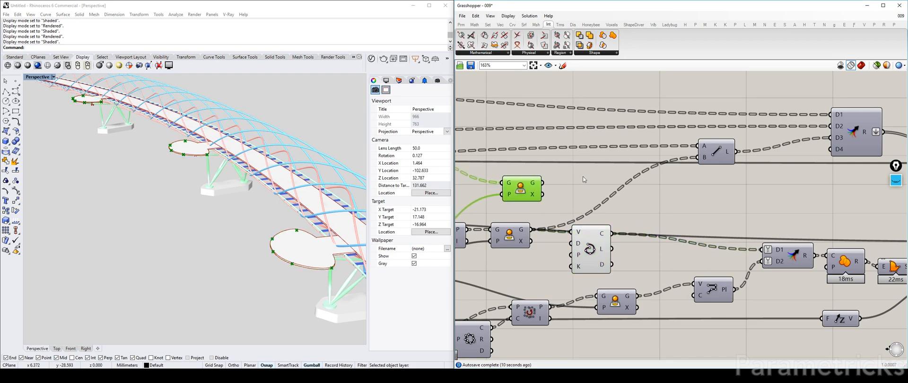
pyautogui.doubleClick(584, 177)
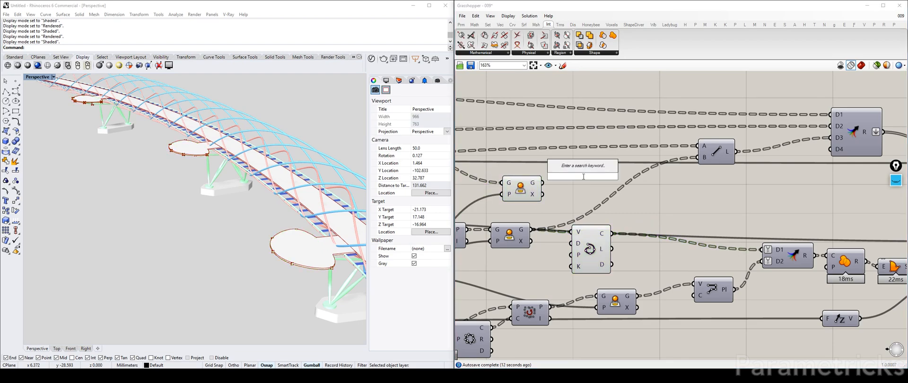
pyautogui.write('aver')
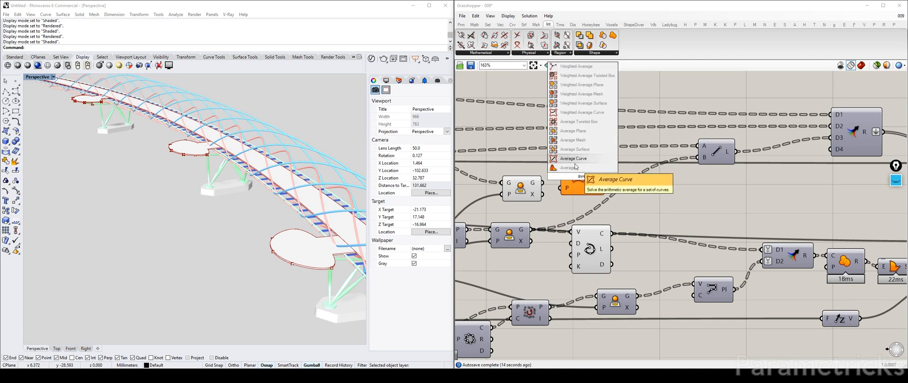
pyautogui.click(582, 170)
pyautogui.press('Delete')
# Add an Average component and connect the duplicated Project's geometry output to its input
pyautogui.doubleClick(582, 173)
pyautogui.write('aver')
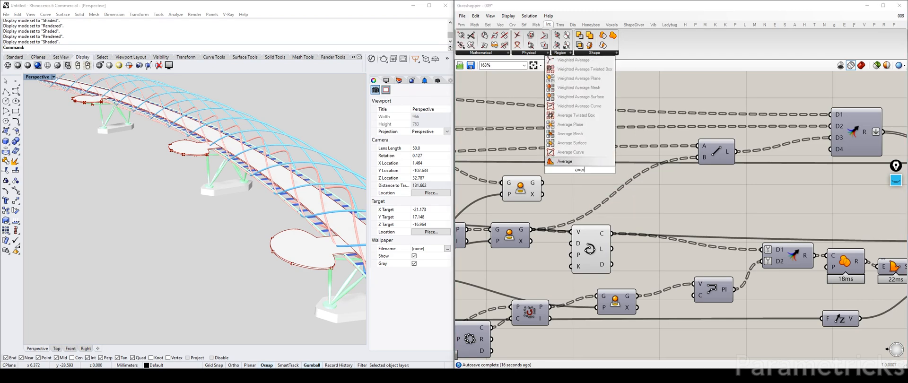
pyautogui.press('Return')
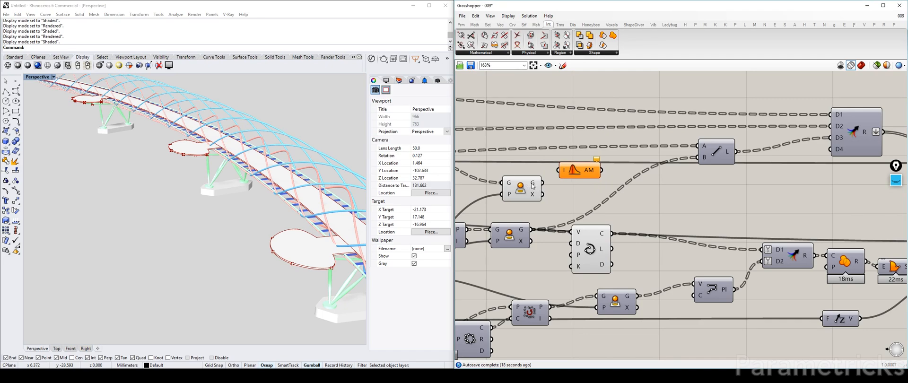
pyautogui.moveTo(543, 183); pyautogui.dragTo(582, 186)
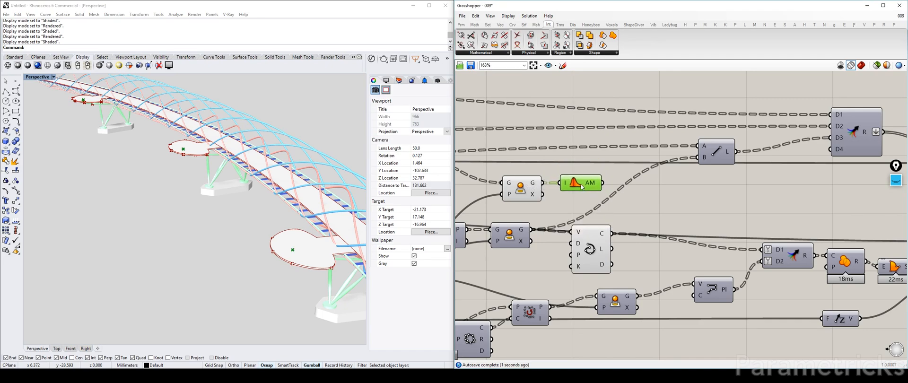
# Examine the average point against the projected platform points in the Top view and look over the surrounding definition
pyautogui.doubleClick(37, 78)
pyautogui.doubleClick(32, 77)
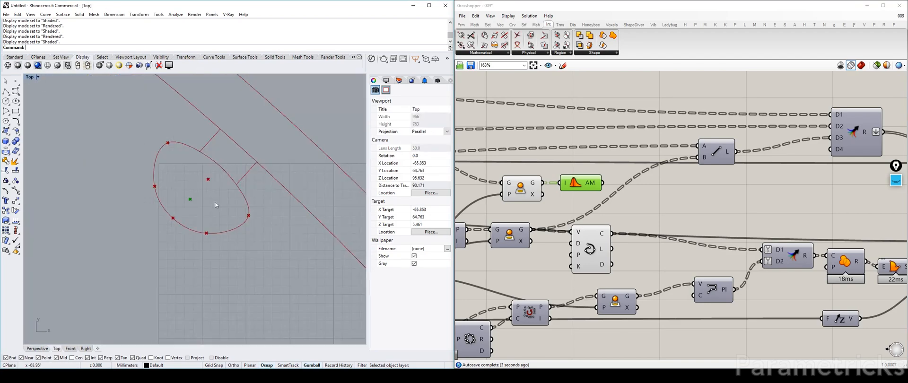
pyautogui.click(535, 192)
pyautogui.click(583, 186)
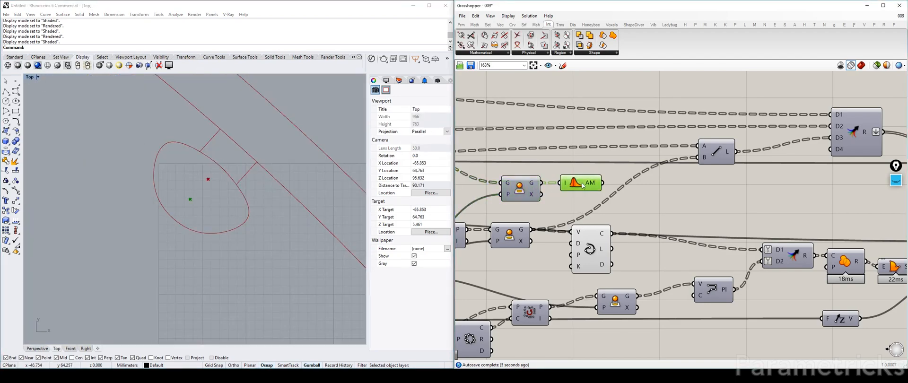
pyautogui.click(528, 197)
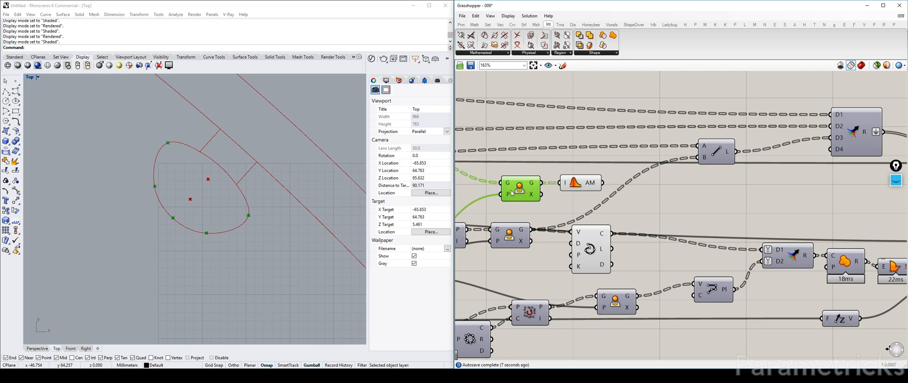
pyautogui.scroll(-4, 601, 178)
pyautogui.scroll(-3, 633, 160)
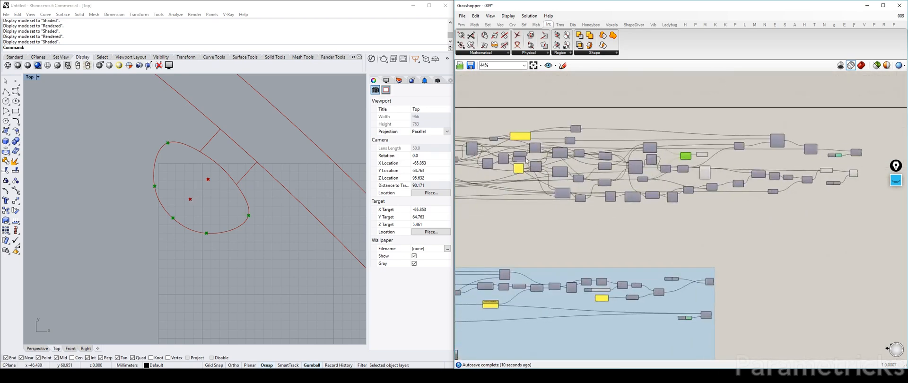
pyautogui.scroll(4, 687, 156)
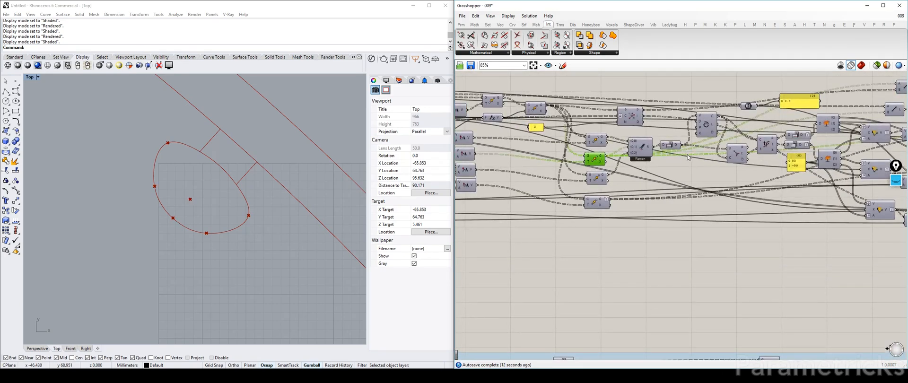
pyautogui.scroll(4, 687, 157)
pyautogui.moveTo(660, 155); pyautogui.dragTo(575, 172, button='right')
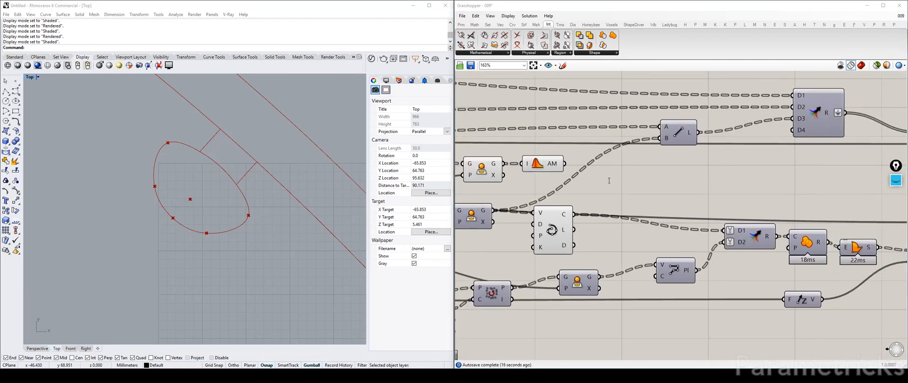
# Add a Move Away From component with the projected points as geometry and the Average output as emitter
pyautogui.doubleClick(609, 182)
pyautogui.write('move')
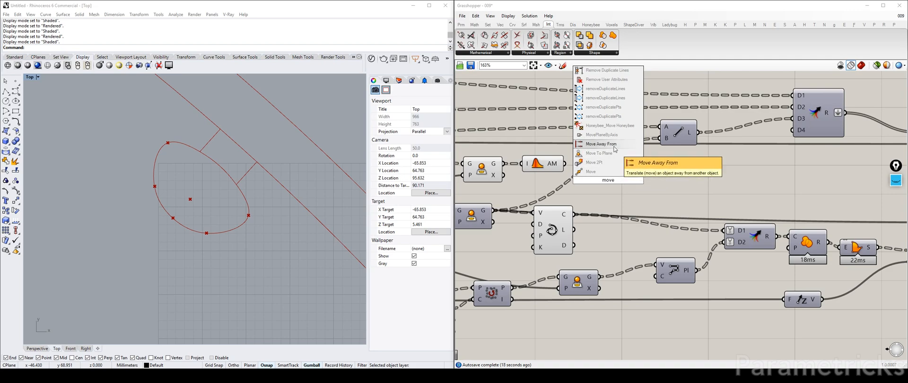
pyautogui.click(595, 171)
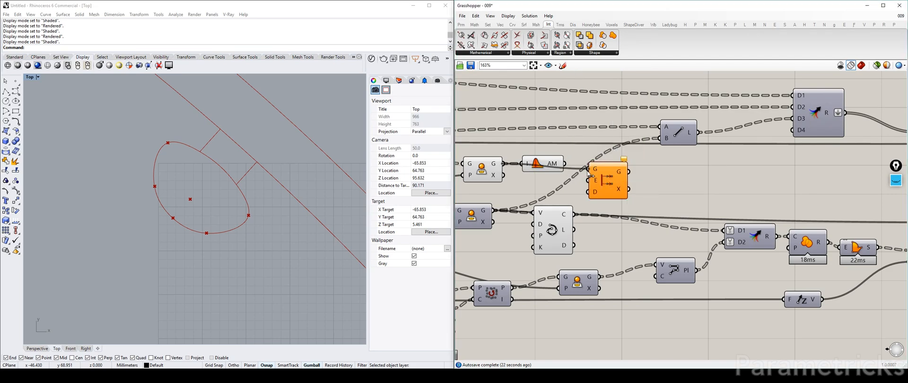
pyautogui.moveTo(564, 164); pyautogui.dragTo(621, 175)
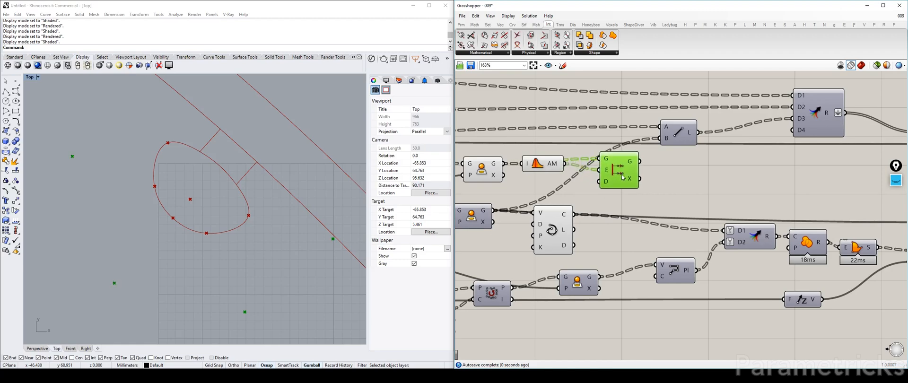
# Create a panel containing -0.5 and connect it to the Move Away From distance input
pyautogui.rightClick(607, 185)
pyautogui.click(733, 186)
pyautogui.doubleClick(733, 186)
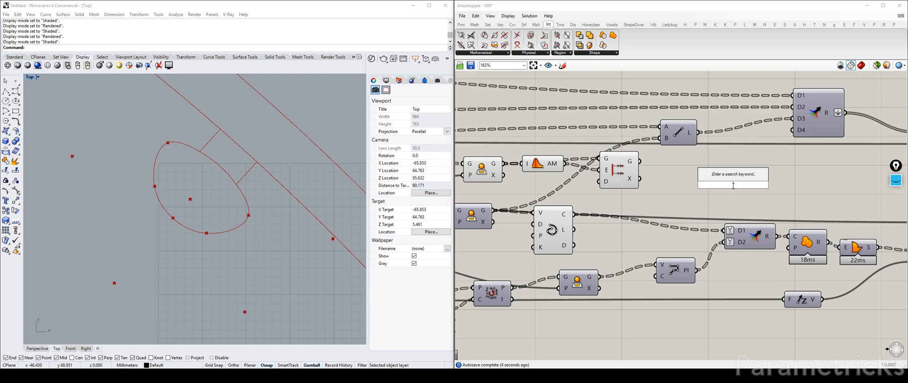
pyautogui.write('//')
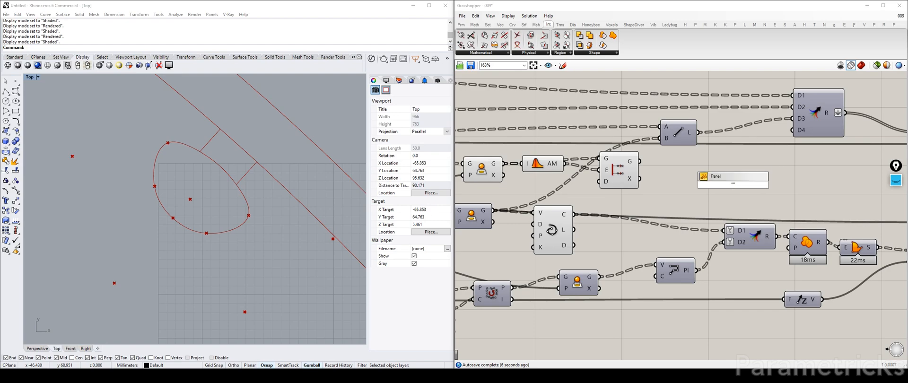
pyautogui.press('Return')
pyautogui.doubleClick(716, 176)
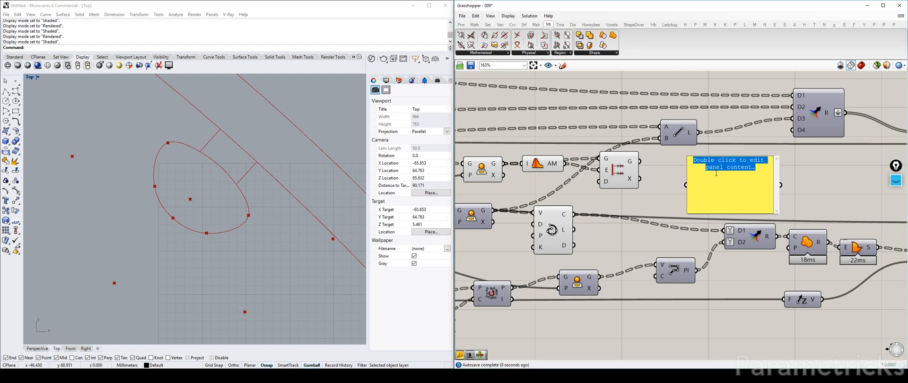
pyautogui.press('BackSpace')
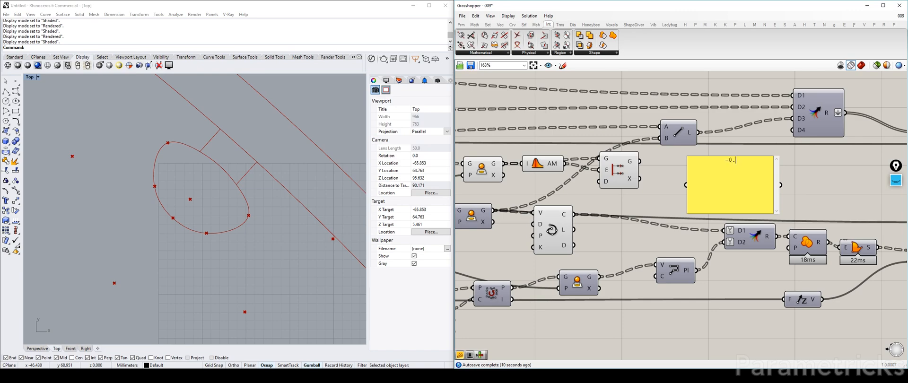
pyautogui.click(802, 166)
pyautogui.moveTo(771, 186); pyautogui.dragTo(594, 188)
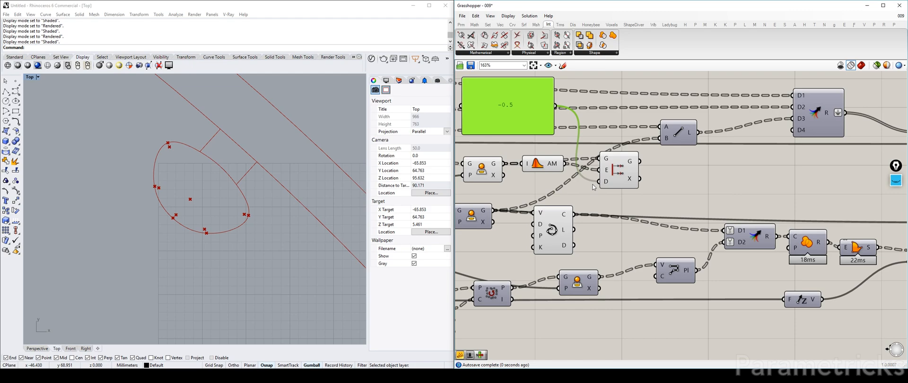
# Reposition the Line component, feed its B input from the Move Away From geometry, and return to the Perspective view
pyautogui.scroll(6, 265, 225)
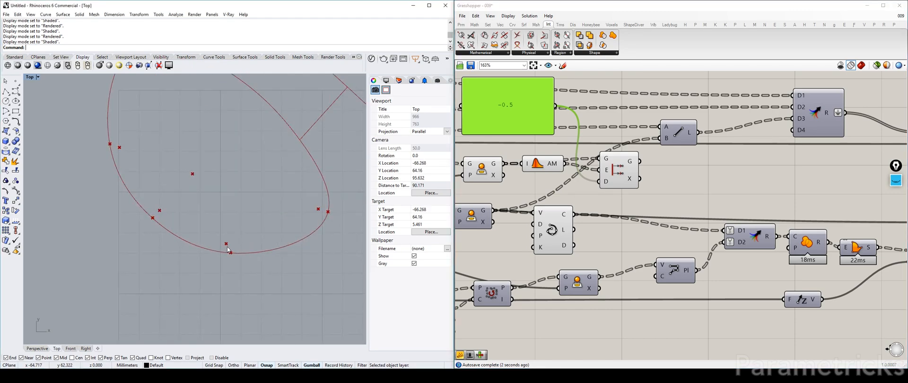
pyautogui.scroll(-4, 231, 242)
pyautogui.scroll(3, 231, 242)
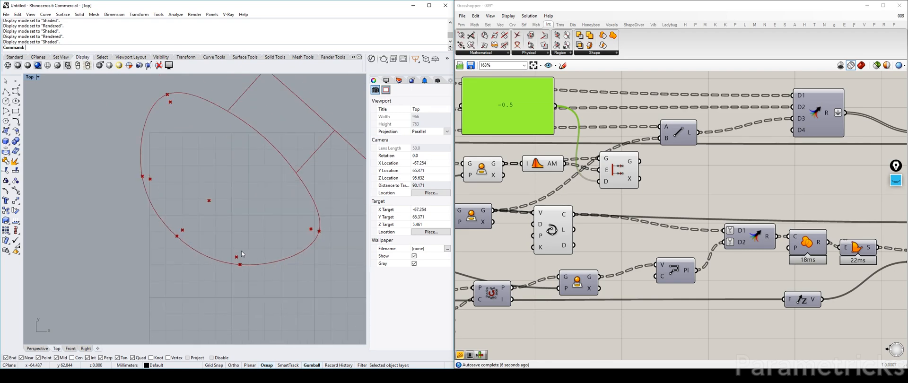
pyautogui.click(616, 169)
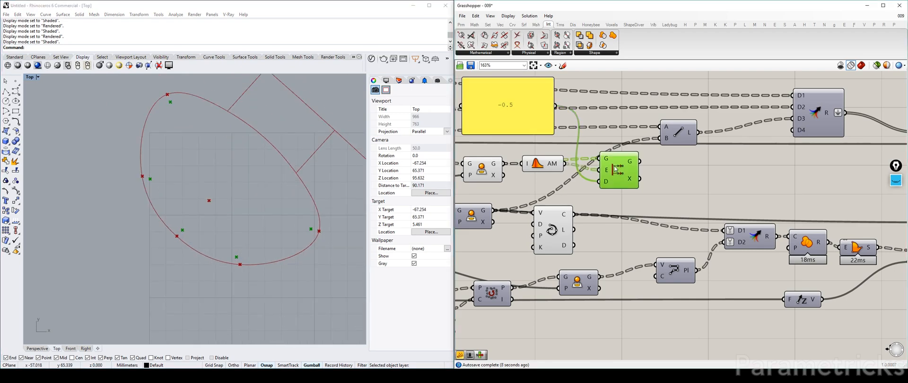
pyautogui.moveTo(677, 137); pyautogui.dragTo(692, 136)
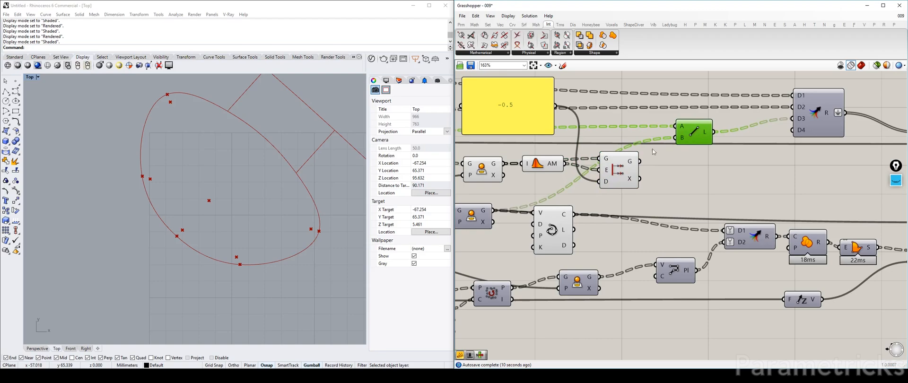
pyautogui.doubleClick(29, 78)
pyautogui.doubleClick(209, 81)
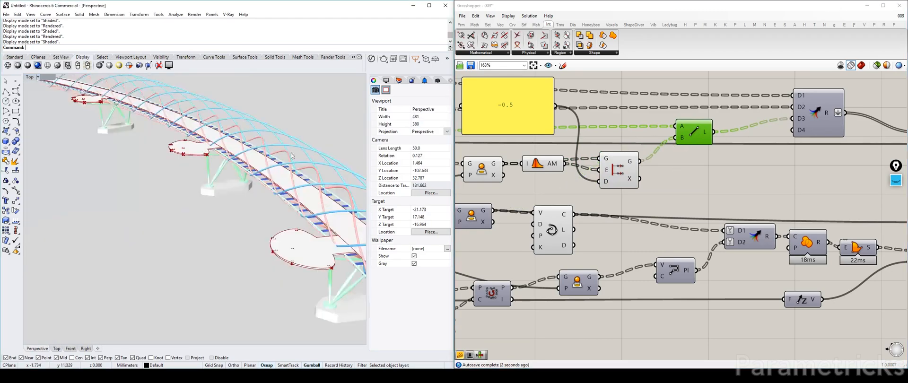
# Turn off the preview of the selected sorting, projection, averaging and Move Away From components, and inspect the struts from beneath the platform
pyautogui.scroll(-2, 628, 147)
pyautogui.moveTo(639, 117); pyautogui.dragTo(490, 235)
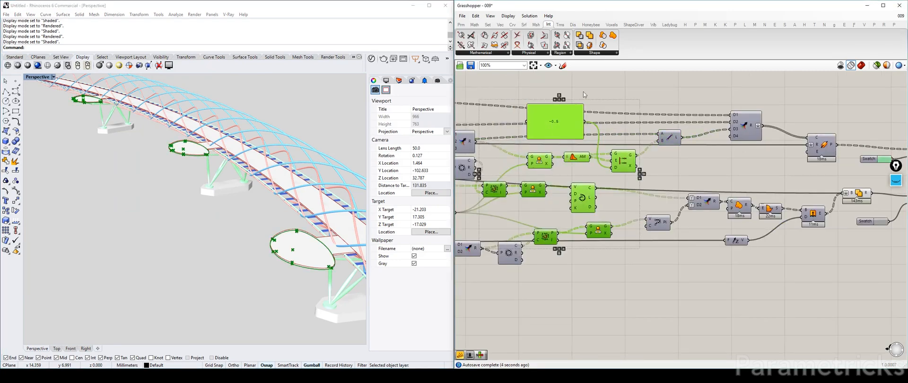
pyautogui.middleClick(601, 78)
pyautogui.click(672, 183)
pyautogui.rightClick(667, 206)
pyautogui.middleClick(592, 279)
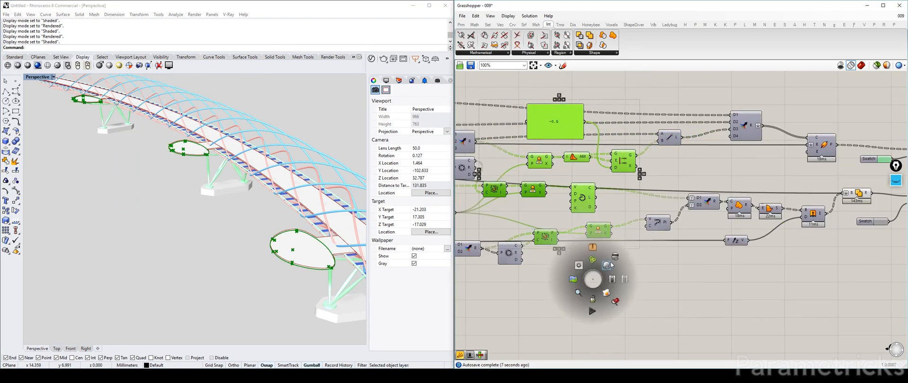
pyautogui.click(701, 153)
pyautogui.moveTo(239, 241); pyautogui.dragTo(240, 227, button='right')
pyautogui.scroll(10, 242, 177)
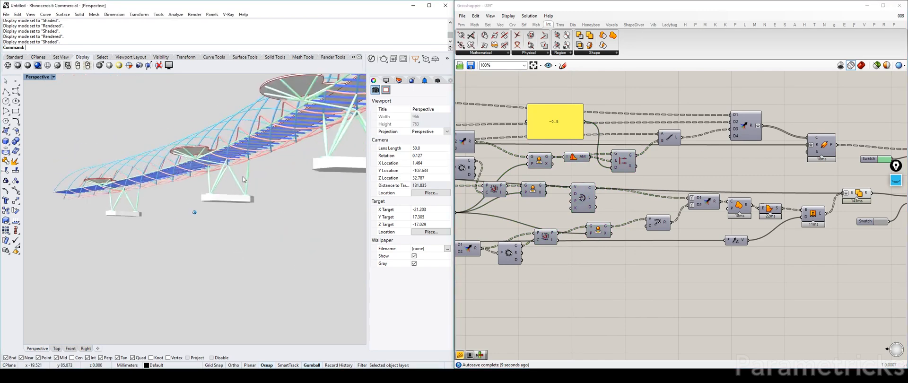
pyautogui.scroll(10, 242, 174)
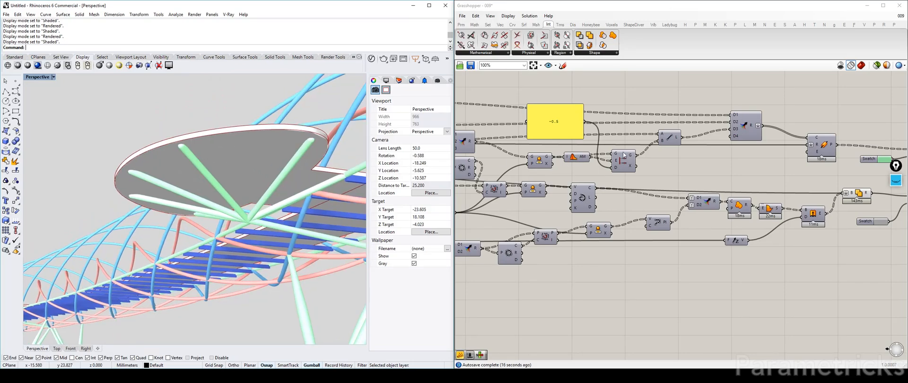
# Shrink the -0.5 panel and place it beneath the Average component, tidying the neighbouring components
pyautogui.scroll(3, 574, 124)
pyautogui.moveTo(499, 93); pyautogui.dragTo(576, 202)
pyautogui.moveTo(657, 186); pyautogui.dragTo(656, 175)
pyautogui.moveTo(534, 187); pyautogui.dragTo(526, 176)
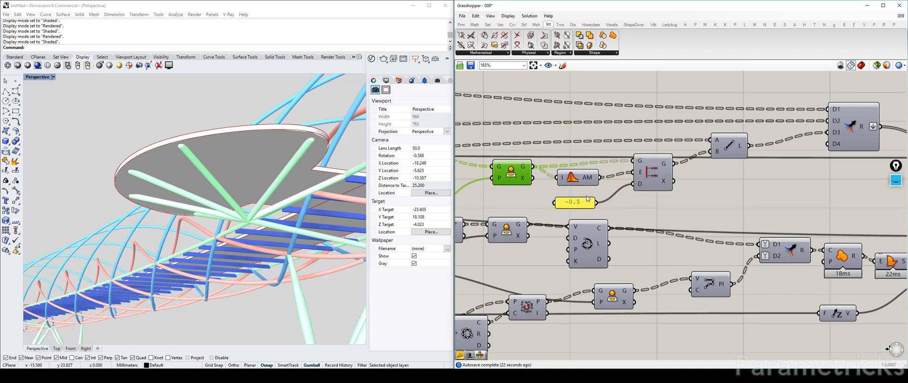
pyautogui.moveTo(579, 208); pyautogui.dragTo(579, 214)
# Rearrange the Interpolate component and the two lower Project components to leave more space below the panel
pyautogui.moveTo(589, 237); pyautogui.dragTo(591, 251)
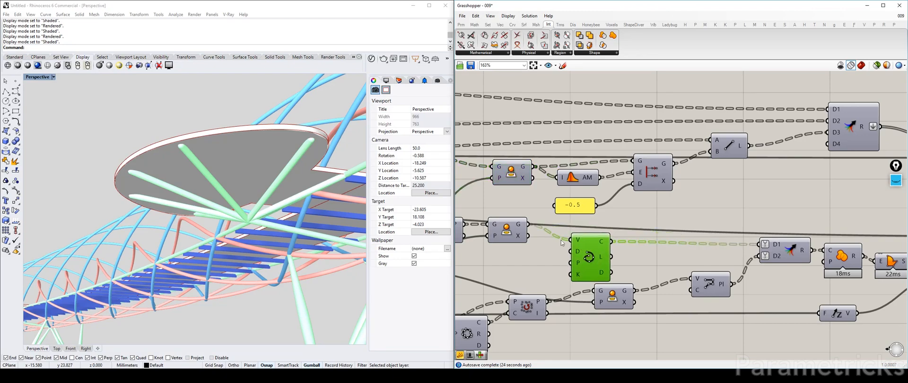
pyautogui.click(508, 232)
pyautogui.moveTo(508, 232); pyautogui.dragTo(507, 240)
pyautogui.moveTo(610, 296); pyautogui.dragTo(604, 304)
pyautogui.moveTo(589, 256); pyautogui.dragTo(608, 259)
pyautogui.moveTo(512, 240); pyautogui.dragTo(522, 249)
pyautogui.moveTo(606, 241); pyautogui.dragTo(600, 241)
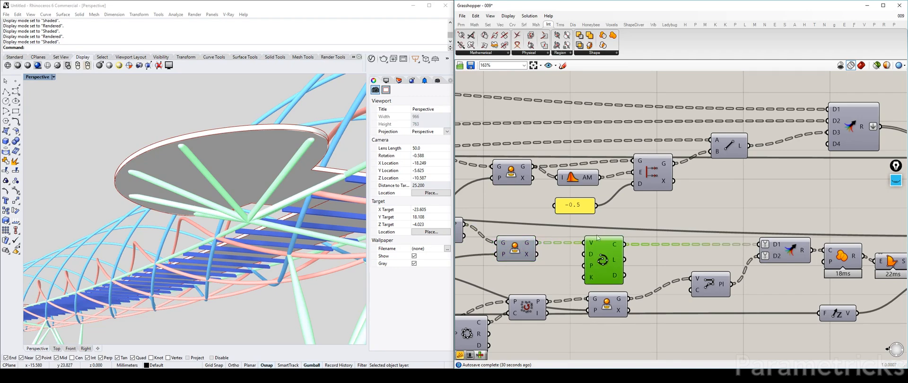
# Widen the -0.5 panel beside the Move Away From distance input
pyautogui.moveTo(556, 212); pyautogui.dragTo(534, 216)
pyautogui.rightClick(568, 210)
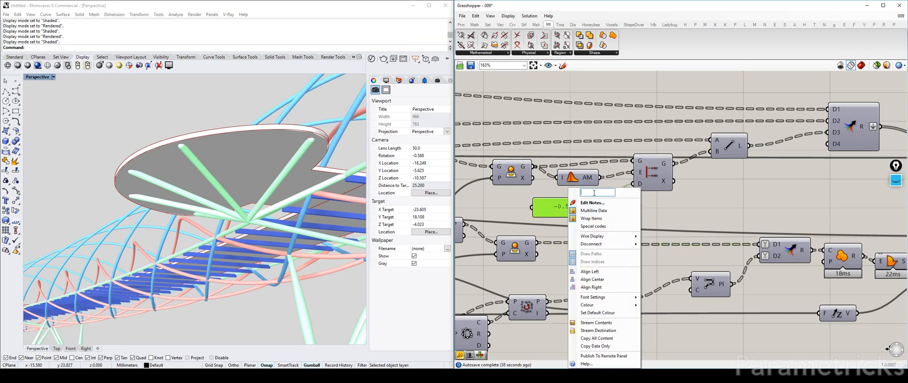
pyautogui.click(691, 195)
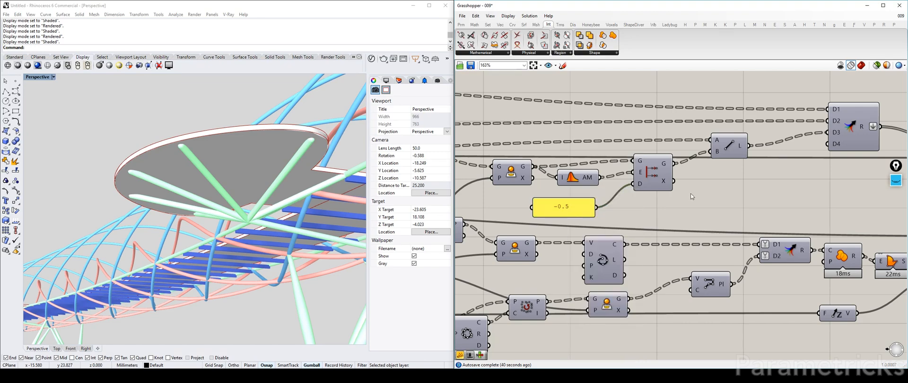
# Switch to the Top view and restore the Move Away From and upper Project previews to compare original and offset points
pyautogui.click(37, 77)
pyautogui.doubleClick(37, 77)
pyautogui.doubleClick(35, 77)
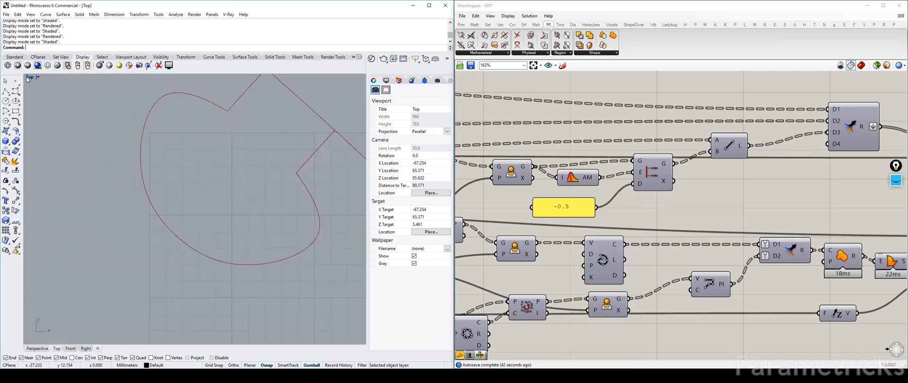
pyautogui.click(654, 177)
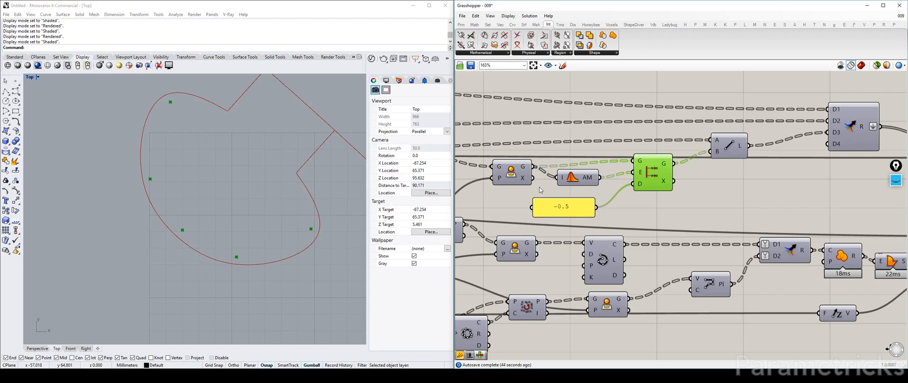
pyautogui.click(512, 173)
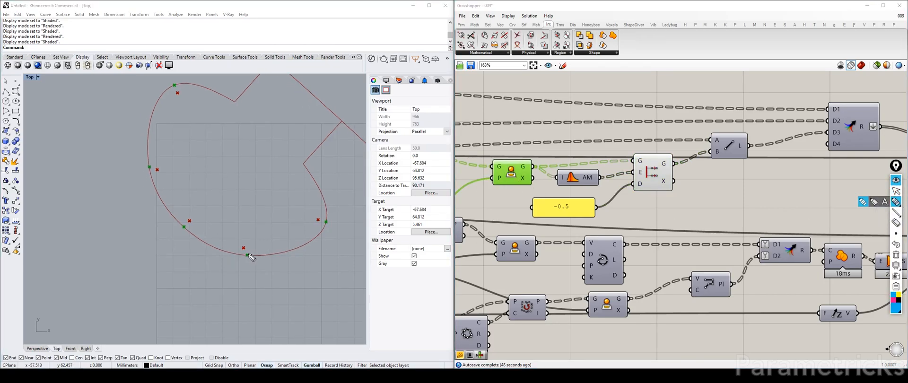
pyautogui.moveTo(244, 244); pyautogui.dragTo(247, 256)
pyautogui.click(897, 303)
pyautogui.moveTo(248, 263); pyautogui.dragTo(248, 232)
pyautogui.moveTo(304, 218); pyautogui.dragTo(332, 222)
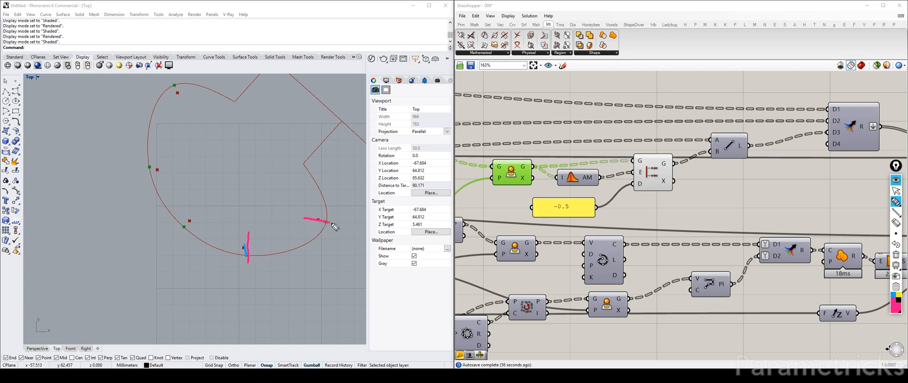
pyautogui.moveTo(176, 237); pyautogui.dragTo(194, 218)
pyautogui.moveTo(140, 170); pyautogui.dragTo(159, 163)
pyautogui.moveTo(173, 79); pyautogui.dragTo(182, 100)
pyautogui.moveTo(230, 177); pyautogui.dragTo(221, 177)
pyautogui.moveTo(260, 250)
pyautogui.mouseDown()
pyautogui.moveTo(261, 229)
pyautogui.moveTo(266, 237)
pyautogui.mouseUp()
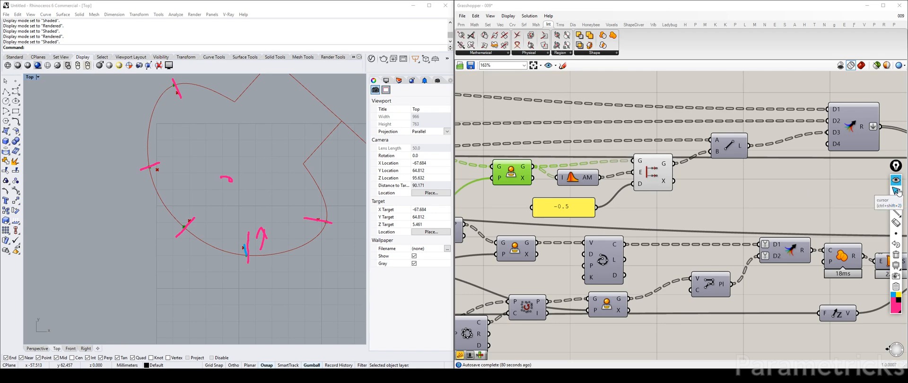
pyautogui.click(895, 255)
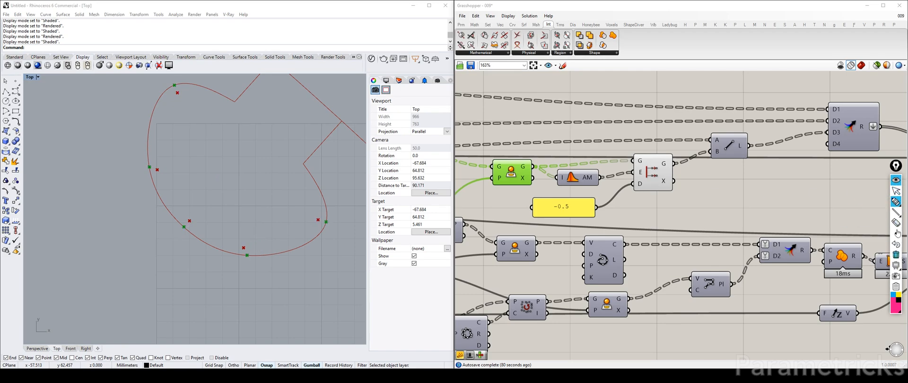
pyautogui.click(896, 190)
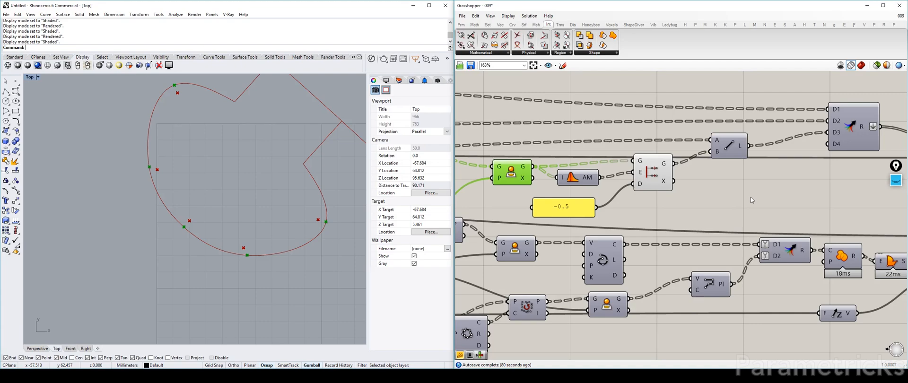
# Trace the wiring from the Merge and XY Plane components through the upper Project and Average to Move Away From
pyautogui.moveTo(464, 162); pyautogui.dragTo(544, 162, button='right')
pyautogui.moveTo(590, 174)
pyautogui.mouseDown()
pyautogui.moveTo(577, 173)
pyautogui.moveTo(585, 172)
pyautogui.mouseUp()
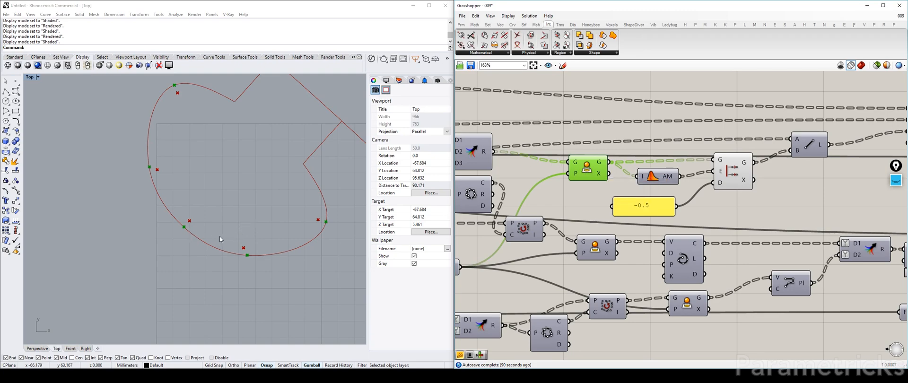
pyautogui.moveTo(494, 128); pyautogui.dragTo(648, 113, button='right')
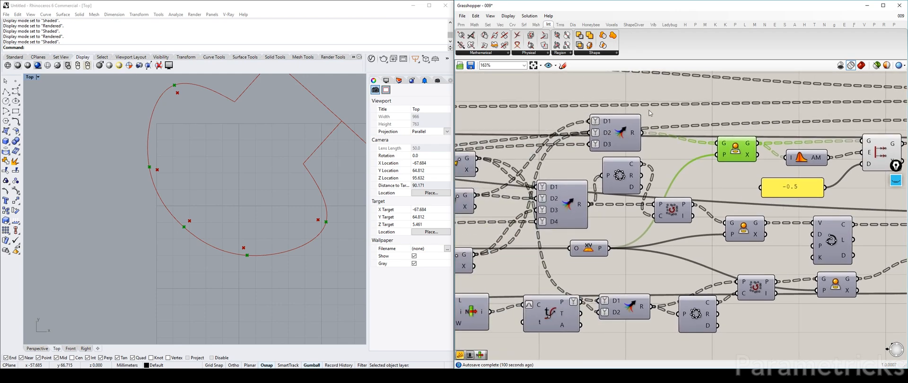
pyautogui.moveTo(614, 128); pyautogui.dragTo(617, 129)
pyautogui.scroll(-1, 645, 134)
pyautogui.moveTo(579, 145); pyautogui.dragTo(603, 158, button='right')
pyautogui.click(602, 111)
pyautogui.moveTo(528, 165); pyautogui.dragTo(584, 145, button='right')
pyautogui.moveTo(643, 145); pyautogui.dragTo(586, 176, button='right')
pyautogui.moveTo(796, 178); pyautogui.dragTo(787, 173)
pyautogui.moveTo(732, 172)
pyautogui.mouseDown()
pyautogui.moveTo(709, 158)
pyautogui.moveTo(720, 170)
pyautogui.mouseUp()
pyautogui.moveTo(616, 175)
pyautogui.mouseDown(button='right')
pyautogui.moveTo(701, 153)
pyautogui.moveTo(615, 183)
pyautogui.mouseUp(button='right')
pyautogui.moveTo(613, 215); pyautogui.dragTo(548, 219, button='right')
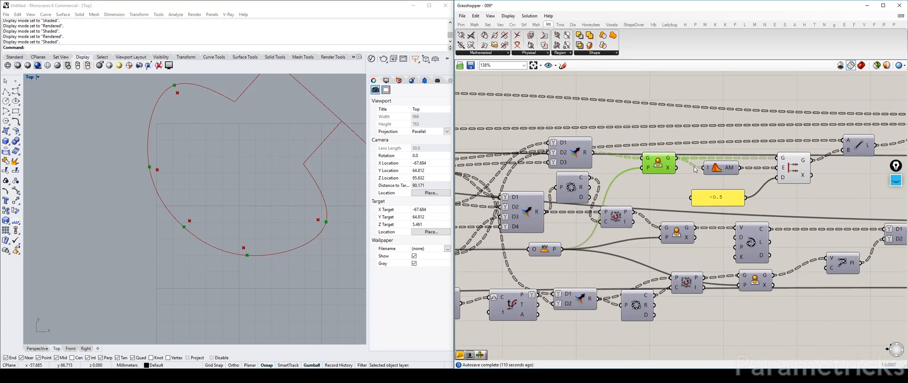
pyautogui.moveTo(774, 167); pyautogui.dragTo(776, 148, button='right')
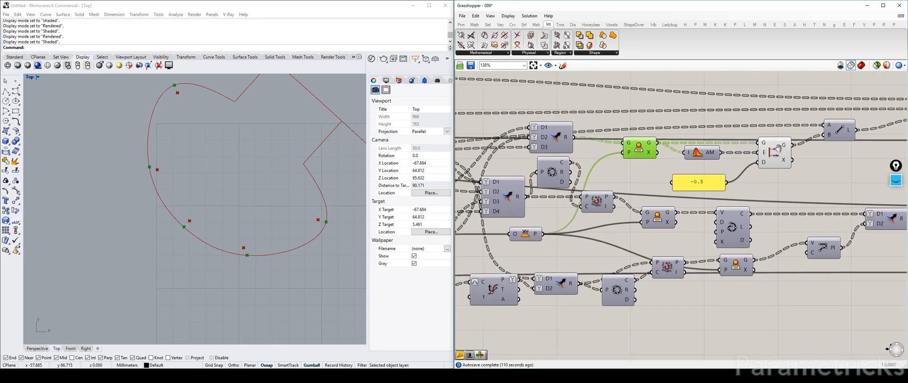
pyautogui.moveTo(592, 152); pyautogui.dragTo(622, 171, button='right')
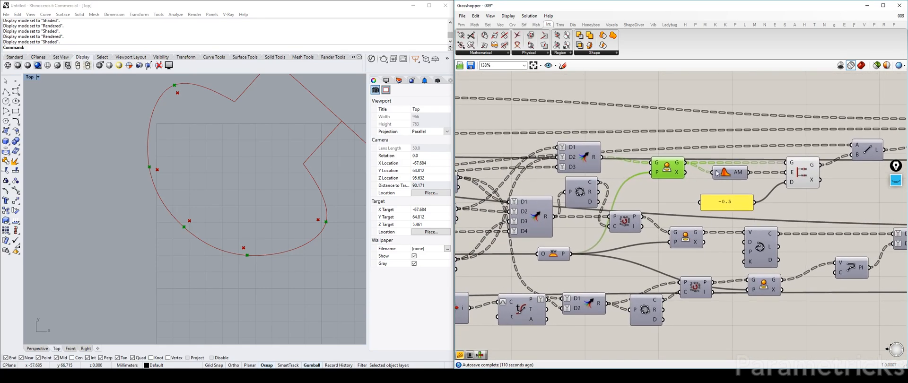
# Show the previews of the lower Project and Average components to compare the outline points with the average point
pyautogui.click(686, 239)
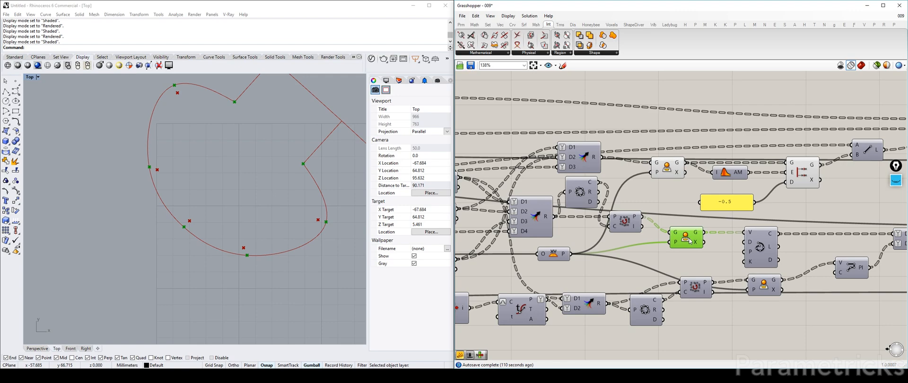
pyautogui.moveTo(669, 194); pyautogui.dragTo(536, 199, button='right')
pyautogui.click(598, 179)
pyautogui.moveTo(553, 243); pyautogui.dragTo(484, 231)
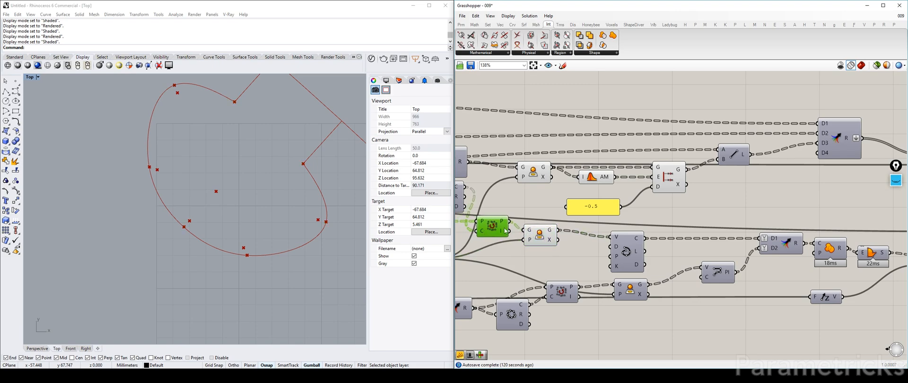
pyautogui.click(529, 236)
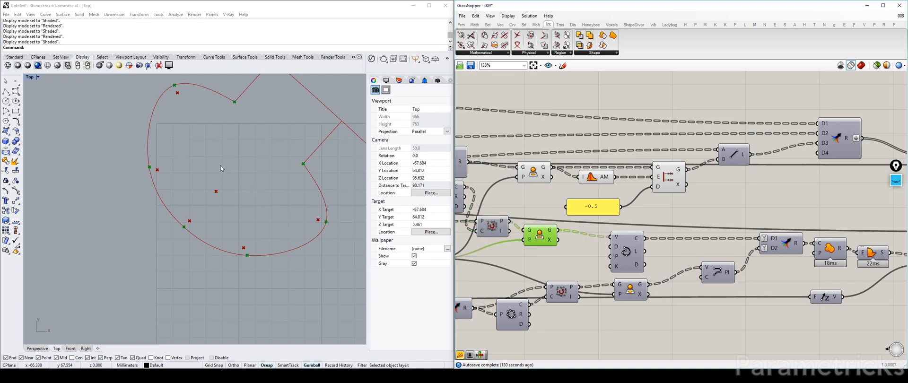
# Switch to the four-viewport layout and compare the points of the Project, Average and Sort Along Curve components
pyautogui.doubleClick(31, 77)
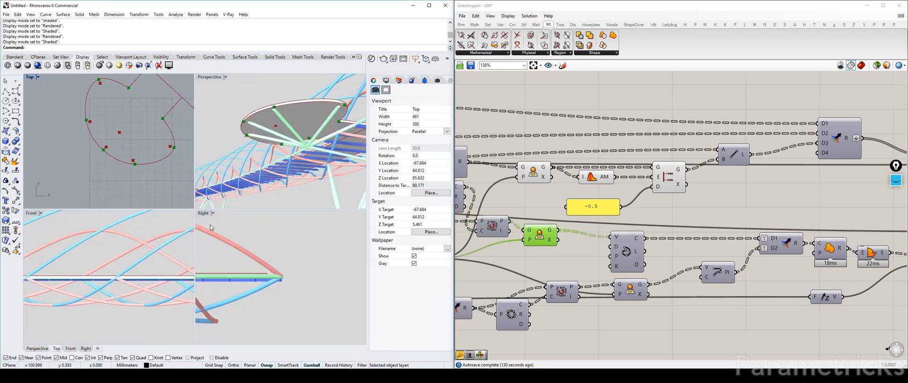
pyautogui.moveTo(537, 177); pyautogui.dragTo(544, 181)
pyautogui.moveTo(508, 230); pyautogui.dragTo(529, 225, button='right')
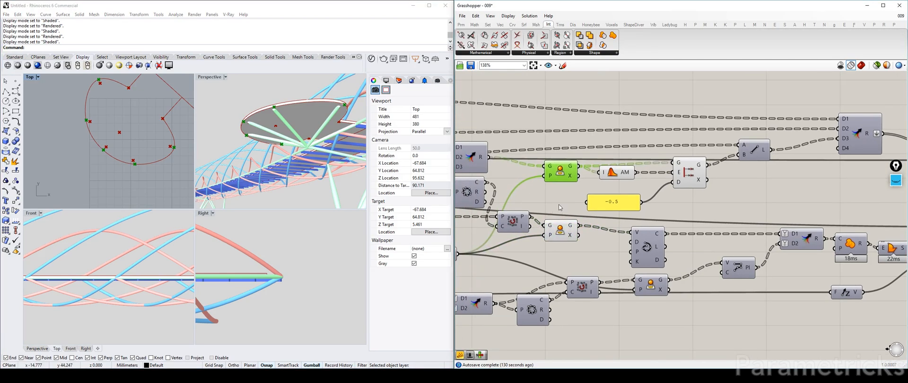
pyautogui.click(563, 231)
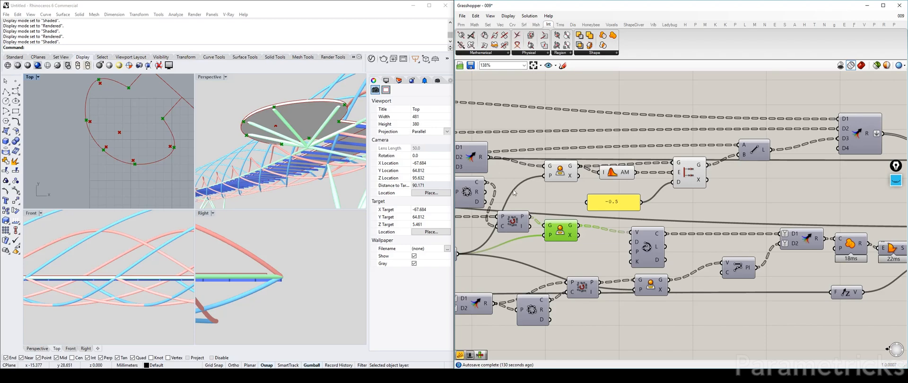
pyautogui.click(611, 173)
pyautogui.moveTo(610, 173); pyautogui.dragTo(615, 179)
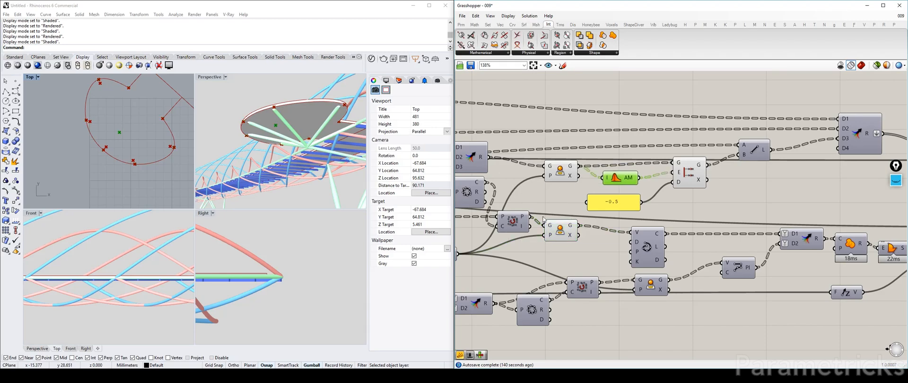
pyautogui.click(518, 220)
pyautogui.moveTo(309, 153)
pyautogui.mouseDown(button='right')
pyautogui.moveTo(291, 158)
pyautogui.moveTo(310, 148)
pyautogui.moveTo(318, 156)
pyautogui.moveTo(305, 147)
pyautogui.mouseUp(button='right')
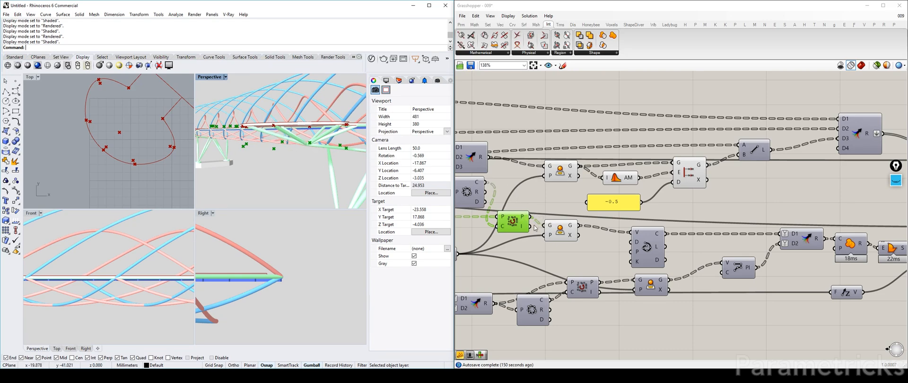
# Replace the Average component's input with the sorted points output of Sort Along Curve
pyautogui.moveTo(529, 217)
pyautogui.mouseDown()
pyautogui.moveTo(596, 192)
pyautogui.moveTo(524, 221)
pyautogui.mouseUp()
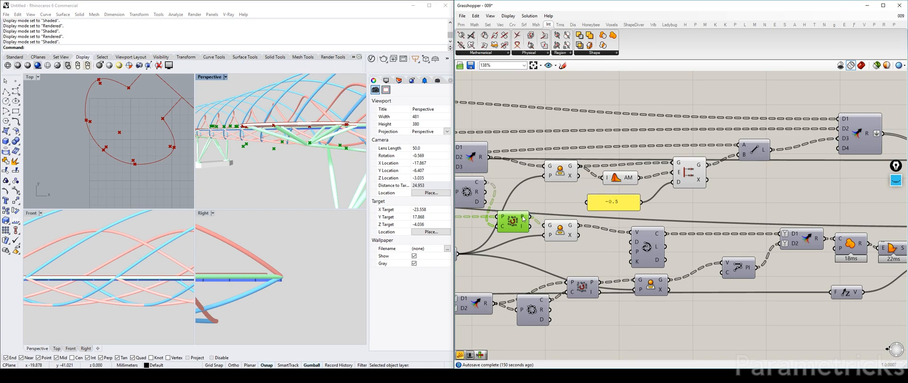
pyautogui.moveTo(524, 217)
pyautogui.moveTo(524, 217); pyautogui.dragTo(602, 177)
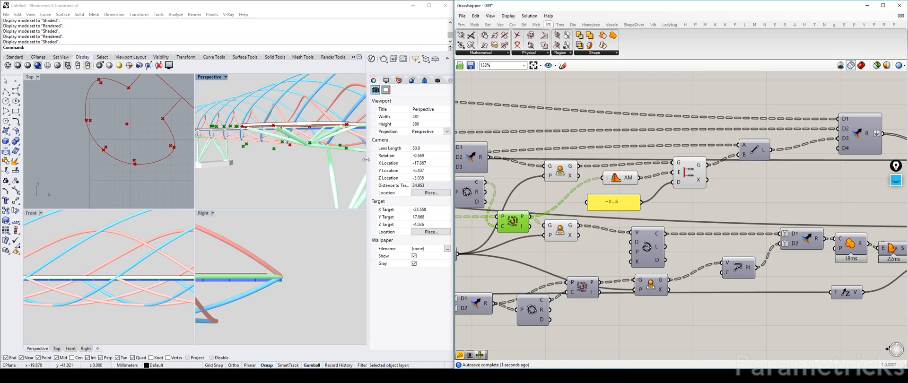
# Examine the height of the new average point relative to the platform in the Perspective and Right views
pyautogui.scroll(10, 290, 123)
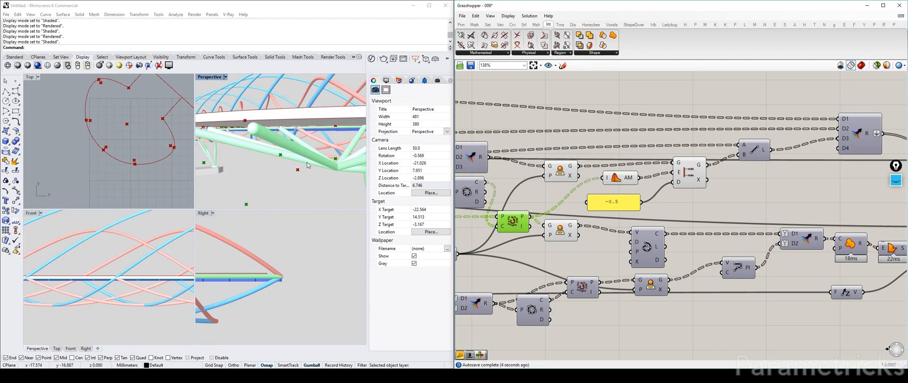
pyautogui.moveTo(309, 168); pyautogui.dragTo(311, 172, button='right')
pyautogui.scroll(-4, 310, 171)
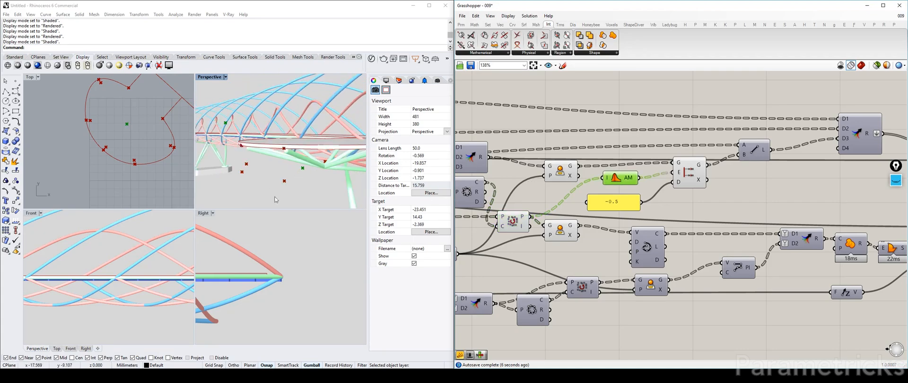
pyautogui.scroll(-8, 260, 249)
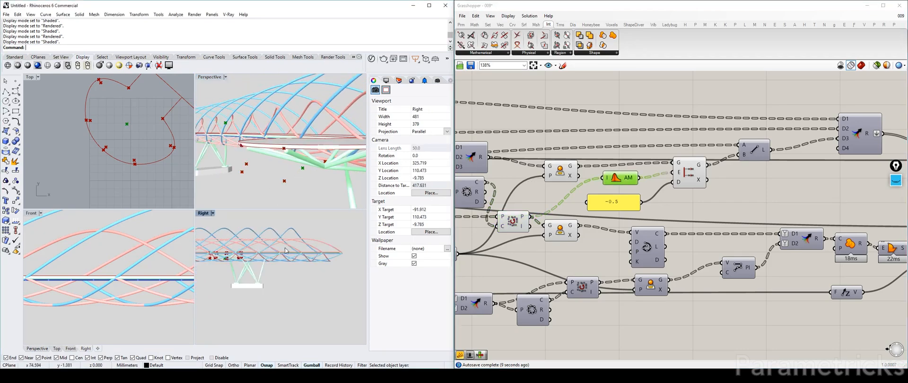
pyautogui.moveTo(282, 250); pyautogui.dragTo(267, 241, button='right')
pyautogui.scroll(3, 268, 241)
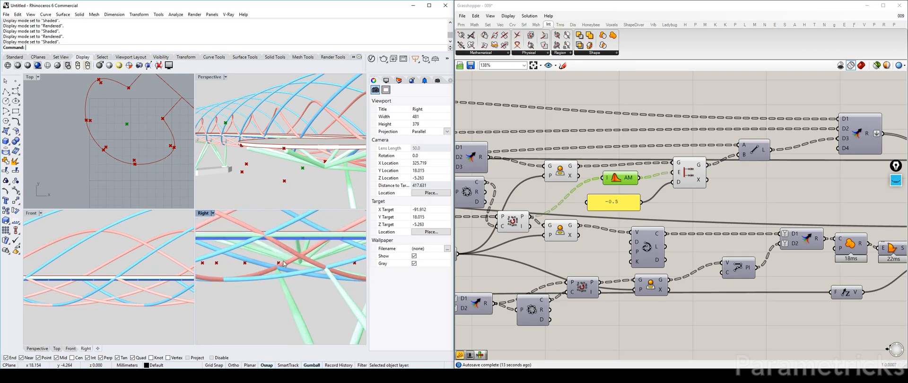
# Compare the previewed points of the offset, Sort Along Curve, Project and Average components with the platform in the four viewports
pyautogui.scroll(2, 288, 264)
pyautogui.scroll(-2, 289, 265)
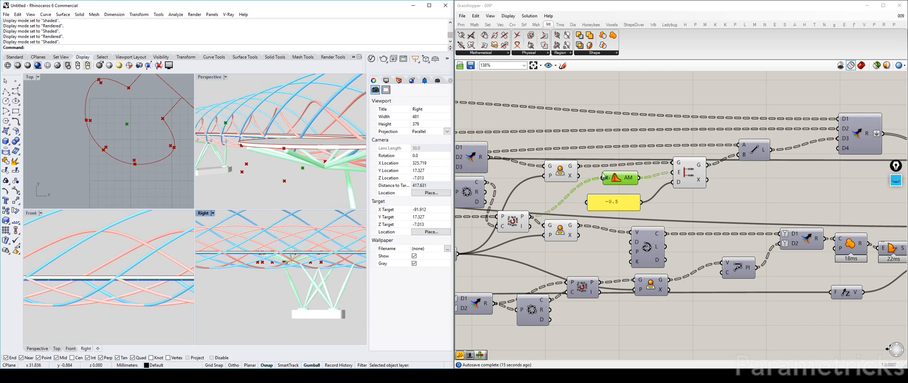
pyautogui.click(691, 172)
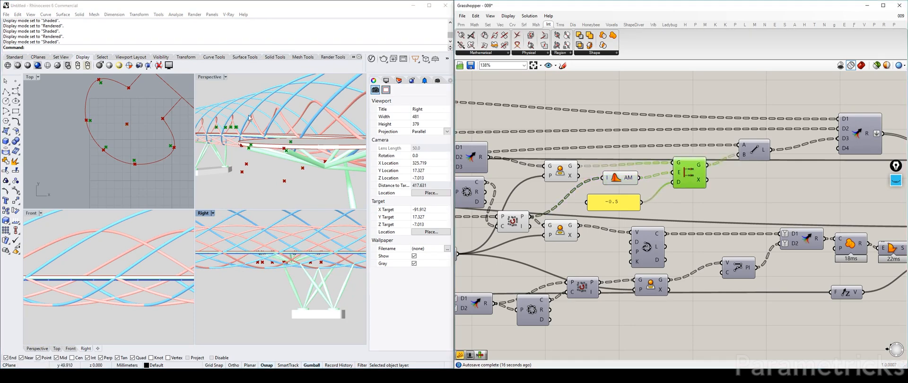
pyautogui.scroll(5, 284, 161)
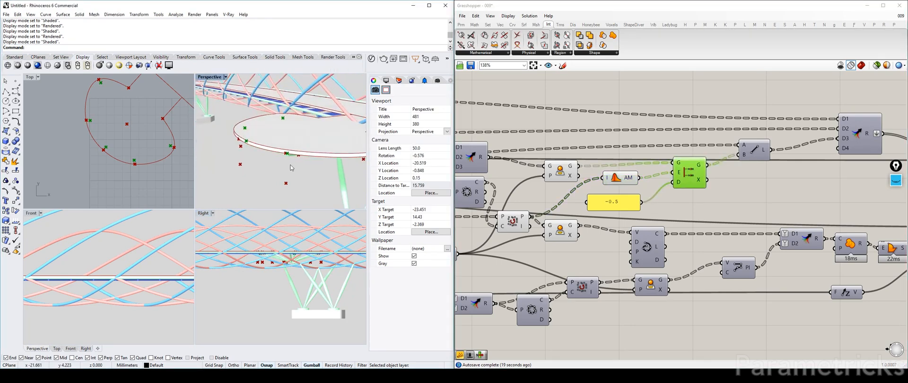
pyautogui.moveTo(310, 176); pyautogui.dragTo(295, 156, button='right')
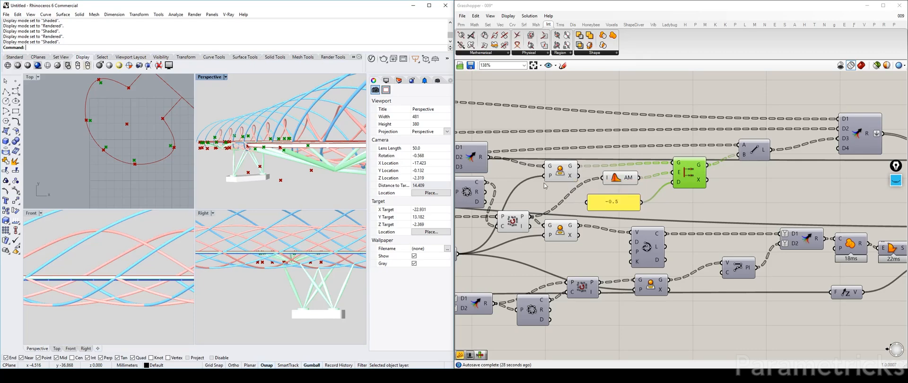
pyautogui.click(512, 222)
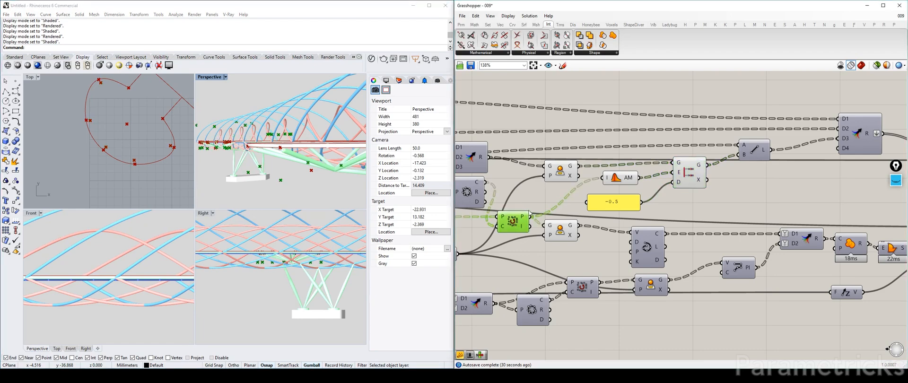
pyautogui.click(555, 172)
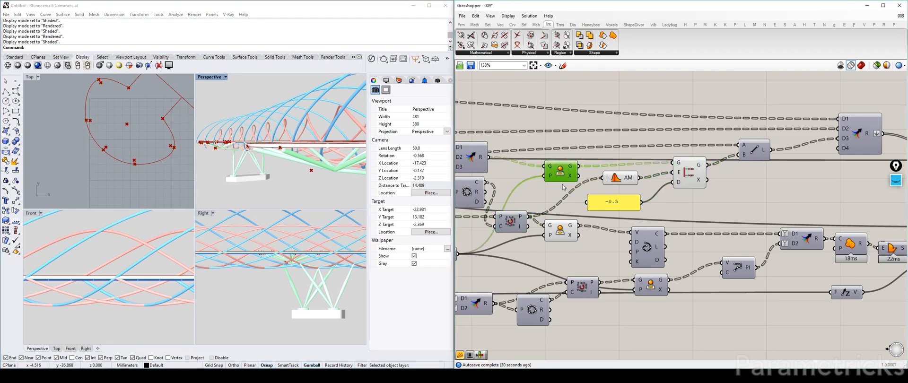
pyautogui.click(529, 195)
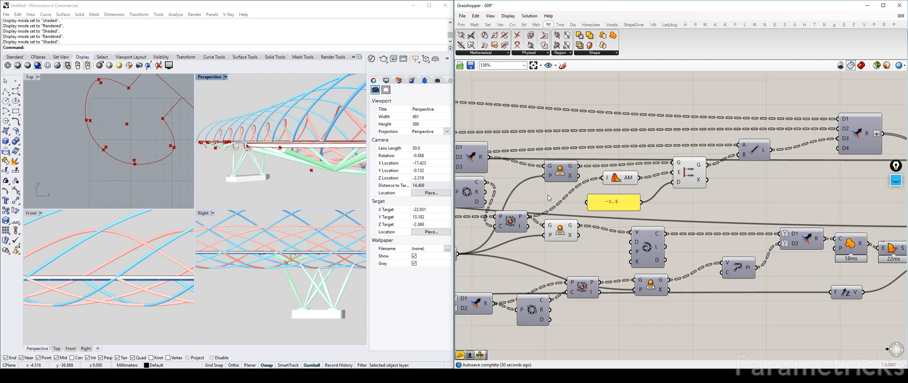
pyautogui.moveTo(634, 182); pyautogui.dragTo(627, 181)
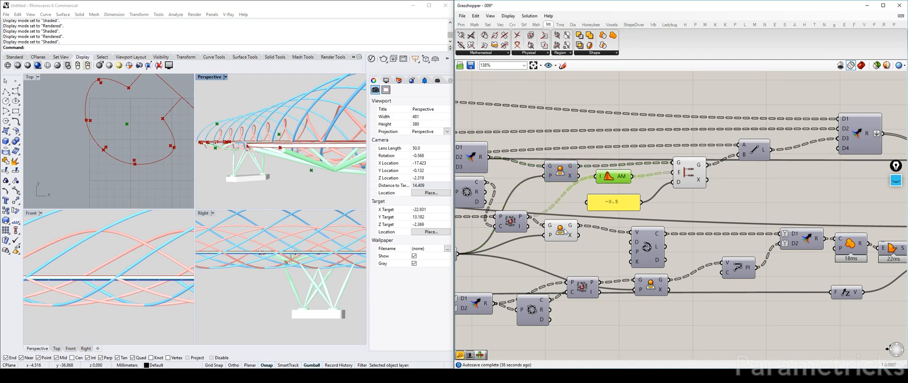
pyautogui.click(507, 221)
pyautogui.click(566, 231)
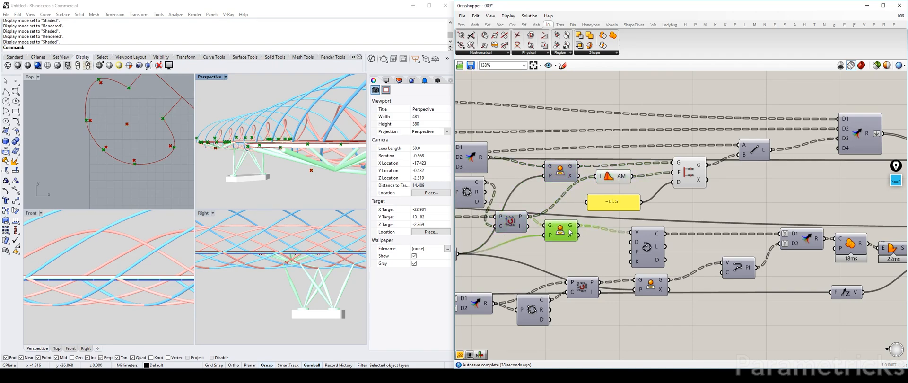
# Connect the lower Project component's geometry output to the Average input and compare the average point with the projected outline points
pyautogui.moveTo(578, 227); pyautogui.dragTo(597, 180)
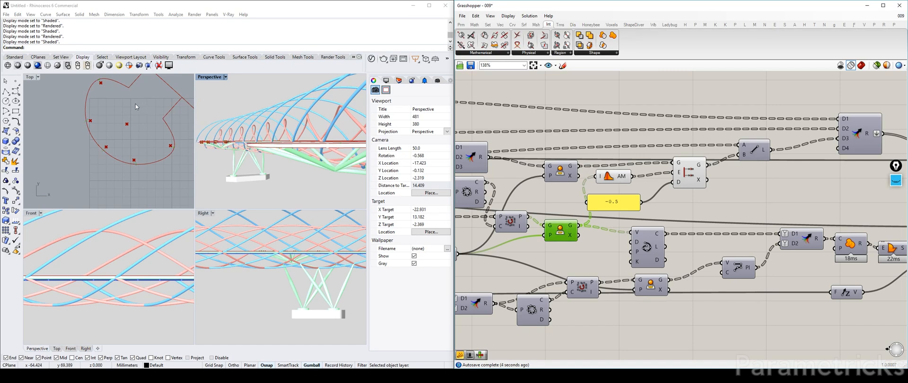
pyautogui.click(621, 178)
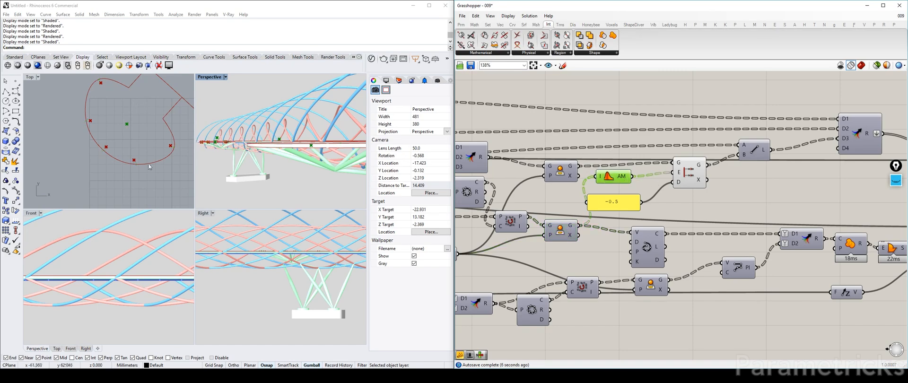
pyautogui.click(560, 171)
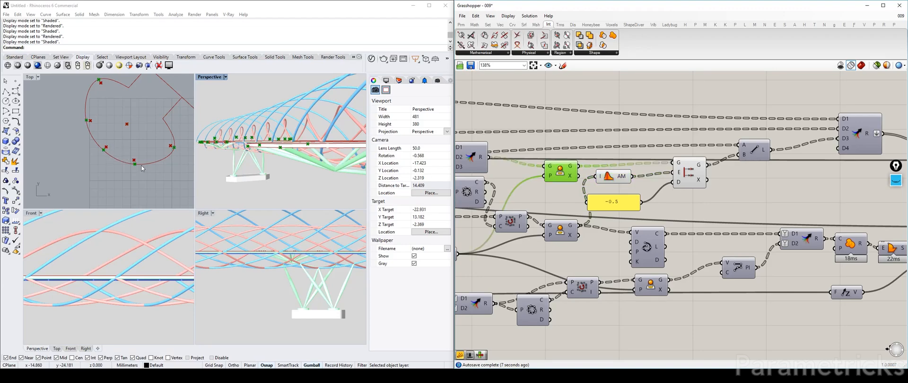
pyautogui.scroll(1, 141, 168)
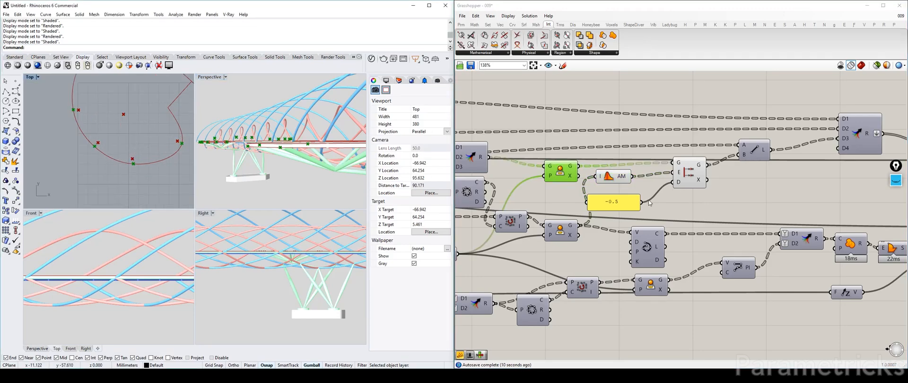
# In a maximized Top viewport, try averaging the upper Project component's points and reconnect the lower Project output to Average
pyautogui.doubleClick(30, 77)
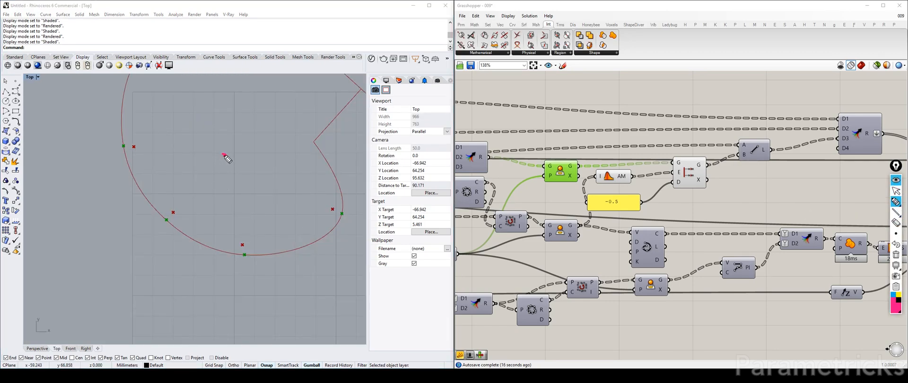
pyautogui.click(895, 190)
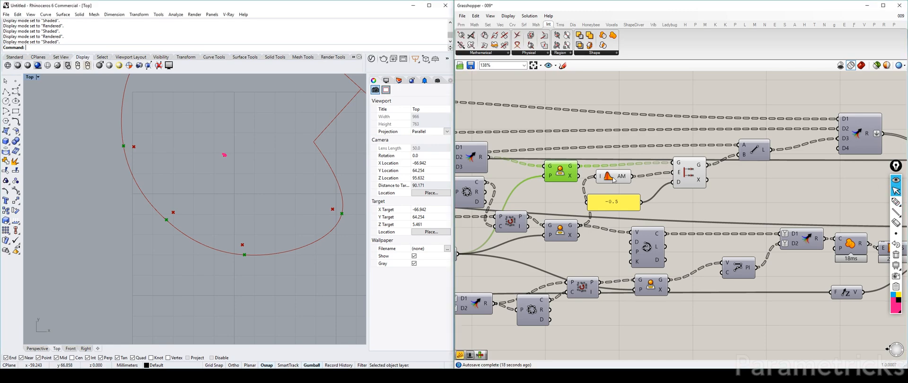
pyautogui.moveTo(594, 177); pyautogui.dragTo(594, 177)
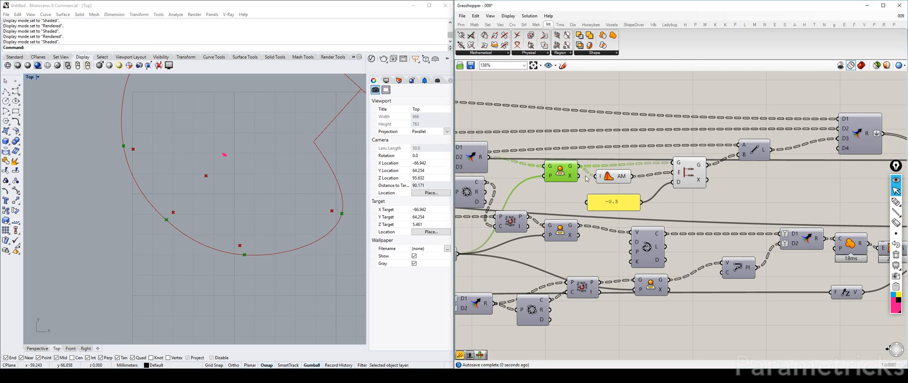
pyautogui.moveTo(577, 225); pyautogui.dragTo(597, 177)
pyautogui.click(611, 179)
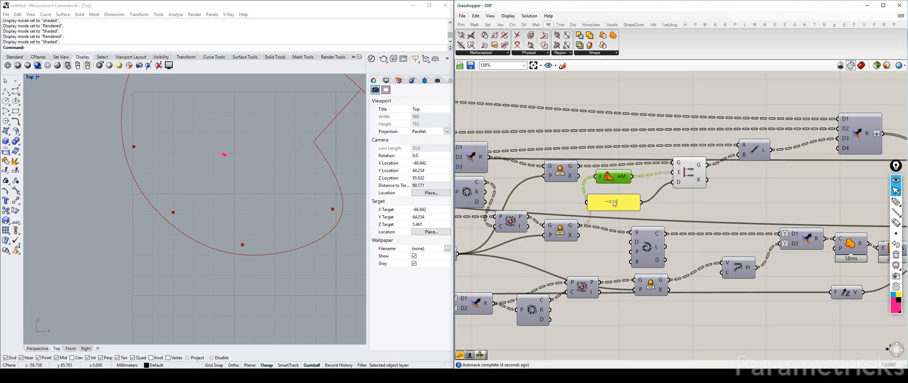
# Rearrange the -0.5 panel and the offset, Average and upper Project components to space them out on the canvas
pyautogui.moveTo(614, 204); pyautogui.dragTo(622, 207)
pyautogui.moveTo(694, 170); pyautogui.dragTo(705, 168)
pyautogui.moveTo(613, 177); pyautogui.dragTo(634, 182)
pyautogui.moveTo(558, 177); pyautogui.dragTo(563, 179)
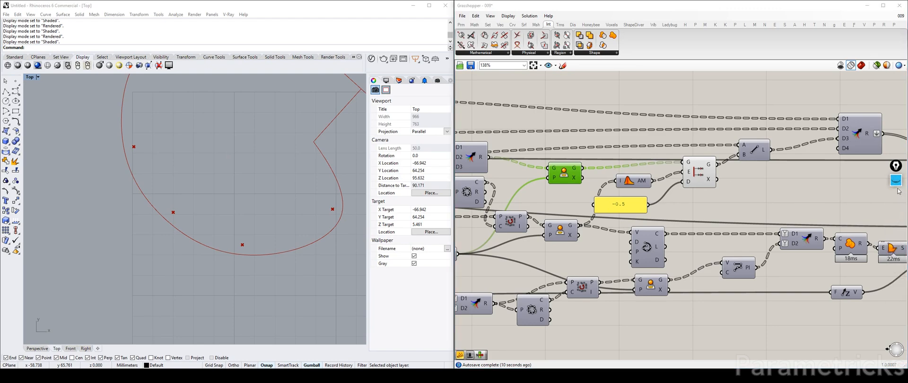
pyautogui.moveTo(899, 187)
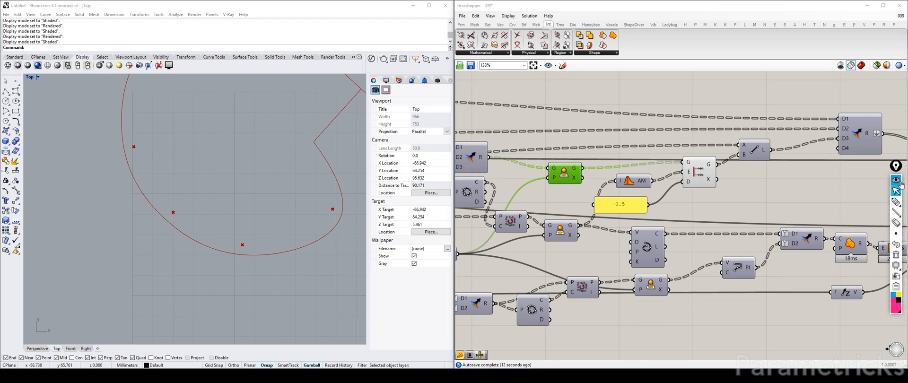
pyautogui.rightClick(774, 163)
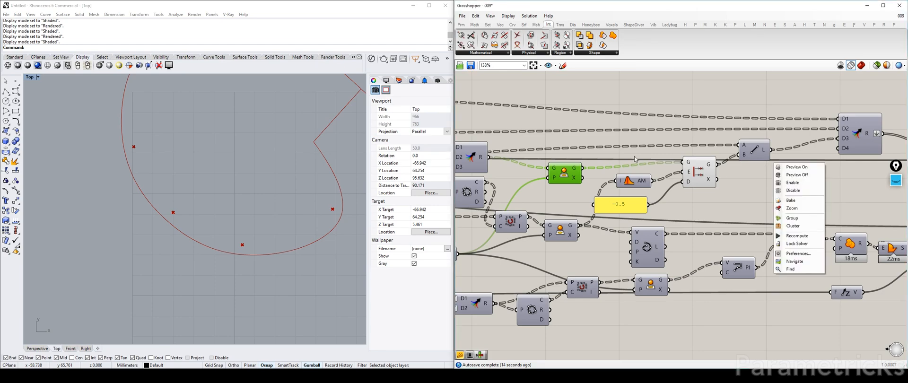
pyautogui.click(567, 176)
pyautogui.scroll(-4, 496, 147)
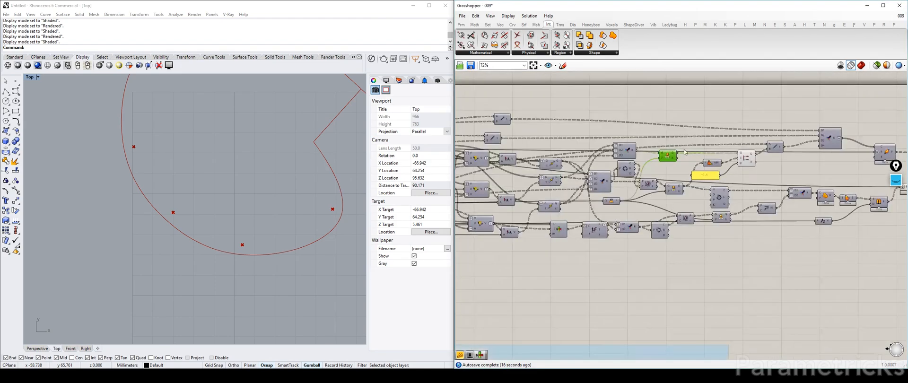
pyautogui.scroll(3, 610, 157)
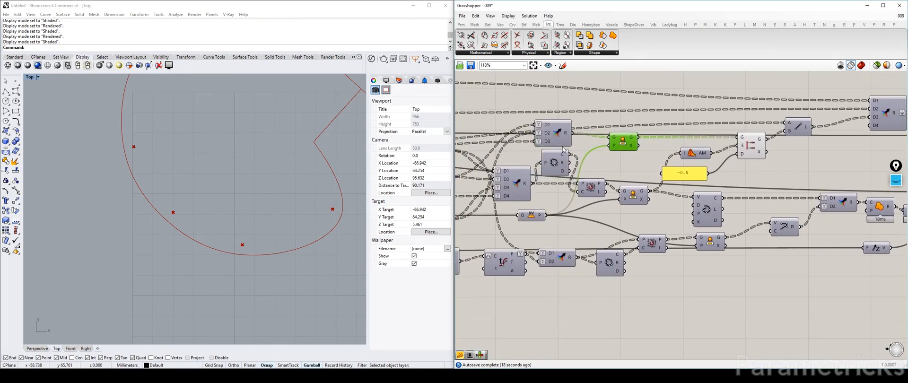
pyautogui.scroll(3, 563, 150)
pyautogui.click(562, 163)
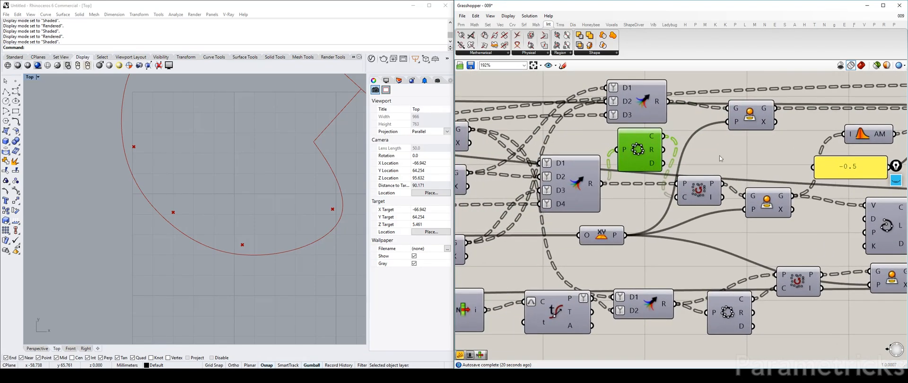
# Name the -0.5 distance panel "offset from edge" and tidy its placement beside the Average component
pyautogui.moveTo(713, 156); pyautogui.dragTo(518, 172, button='right')
pyautogui.moveTo(657, 183); pyautogui.dragTo(558, 204, button='right')
pyautogui.moveTo(558, 203); pyautogui.dragTo(582, 209)
pyautogui.moveTo(572, 171); pyautogui.dragTo(557, 158)
pyautogui.rightClick(589, 208)
pyautogui.click(544, 188)
pyautogui.rightClick(573, 208)
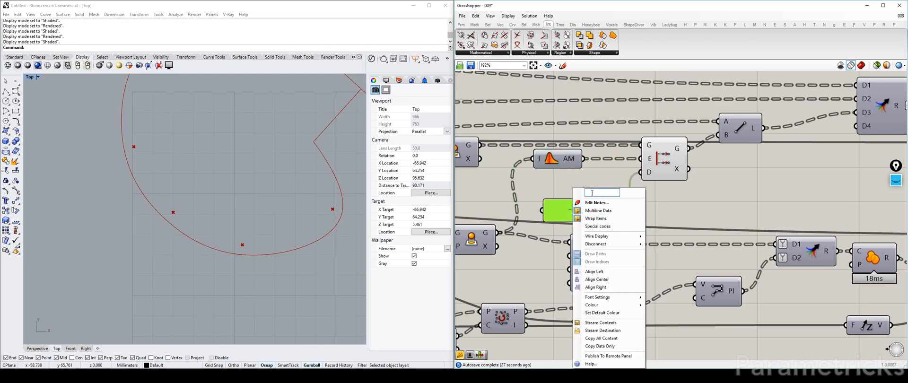
pyautogui.write('0')
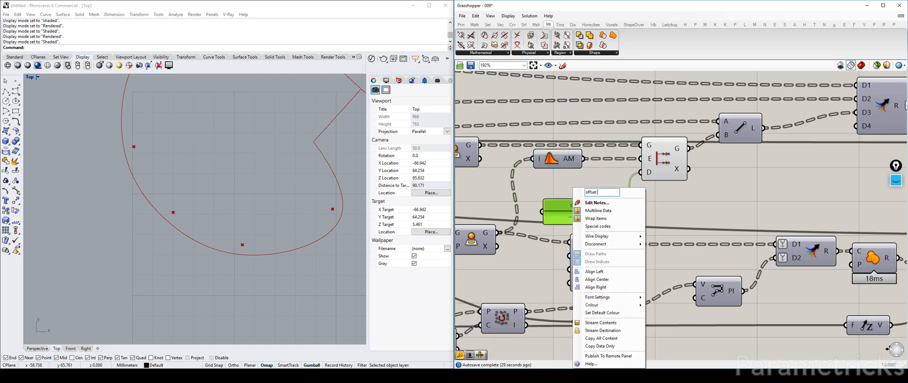
pyautogui.write('ffset from edge')
pyautogui.click(678, 200)
pyautogui.moveTo(561, 208); pyautogui.dragTo(543, 187)
# Turn off the preview of the component that offsets the projected points from the average point
pyautogui.scroll(-5, 578, 180)
pyautogui.click(616, 172)
pyautogui.hotkey('ctrl', 'q')
# Switch from the Top to a maximized Perspective viewport and hide the preview of the component feeding the lower Custom Preview
pyautogui.moveTo(795, 156); pyautogui.dragTo(570, 160, button='right')
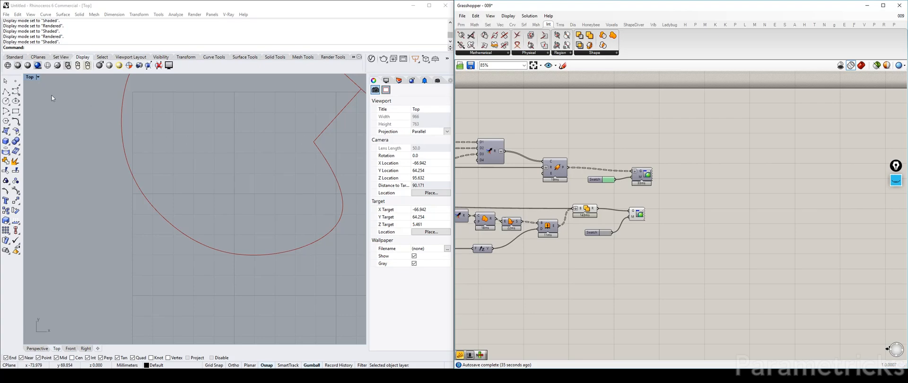
pyautogui.doubleClick(31, 78)
pyautogui.doubleClick(206, 79)
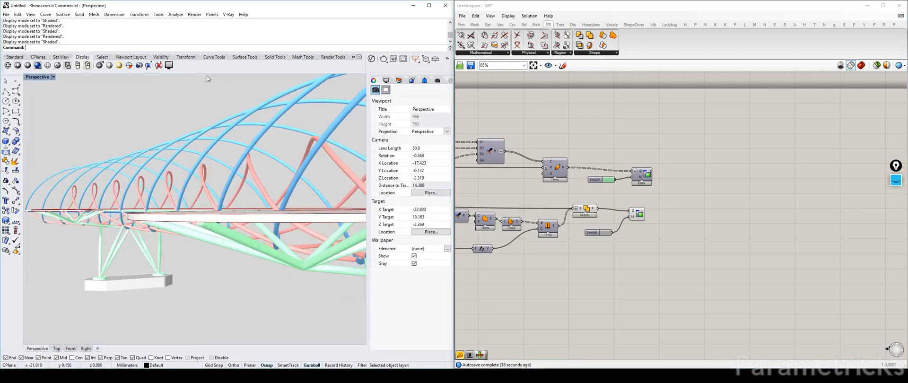
pyautogui.moveTo(190, 179); pyautogui.dragTo(350, 194, button='right')
pyautogui.click(587, 208)
pyautogui.hotkey('ctrl', 'q')
pyautogui.click(642, 180)
pyautogui.click(614, 193)
# Set the Perspective viewport's display mode to Rendered and view the whole bridge with its platforms
pyautogui.rightClick(251, 222)
pyautogui.scroll(-10, 255, 224)
pyautogui.click(37, 77)
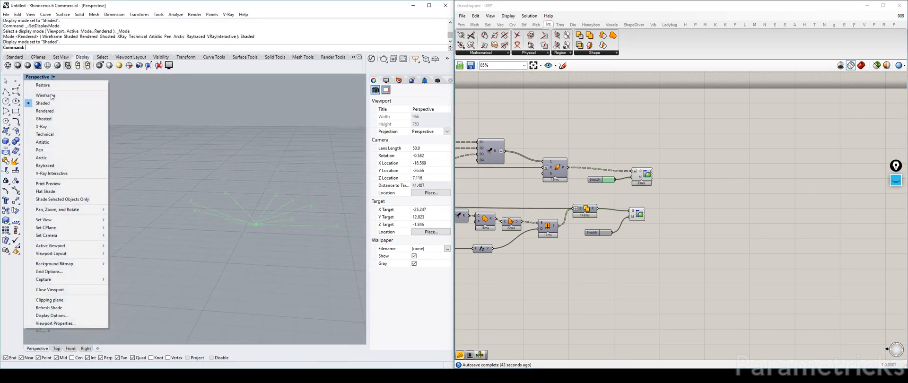
pyautogui.click(50, 113)
pyautogui.click(666, 145)
pyautogui.moveTo(327, 248); pyautogui.dragTo(336, 203, button='right')
pyautogui.scroll(-4, 333, 202)
# Examine the layout of the Grasshopper definition, including the Support Beams group's input panels and the ungrouped platform components
pyautogui.scroll(-6, 335, 203)
pyautogui.moveTo(586, 157); pyautogui.dragTo(709, 142, button='right')
pyautogui.scroll(-7, 699, 143)
pyautogui.scroll(6, 600, 159)
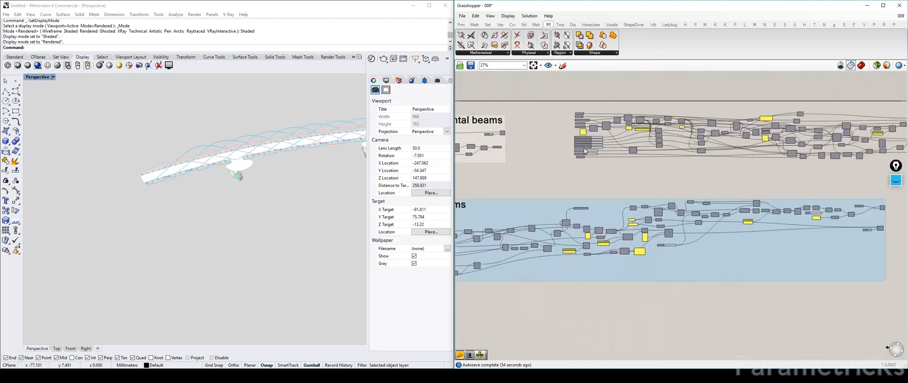
pyautogui.scroll(-2, 575, 159)
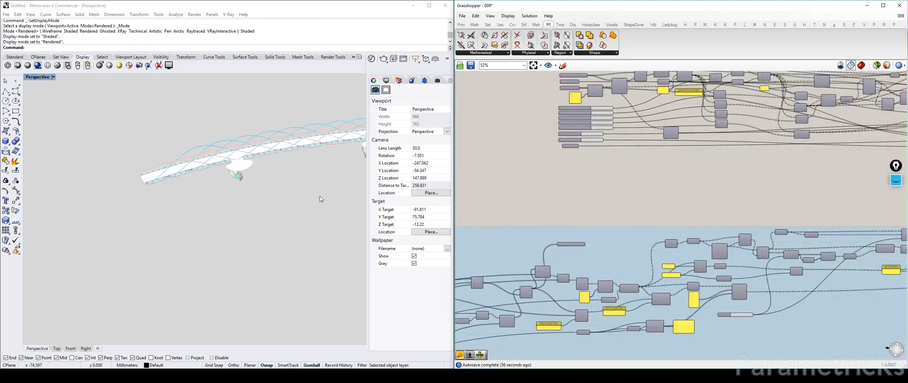
pyautogui.moveTo(624, 232); pyautogui.dragTo(697, 134, button='right')
pyautogui.scroll(-3, 697, 135)
pyautogui.scroll(5, 562, 181)
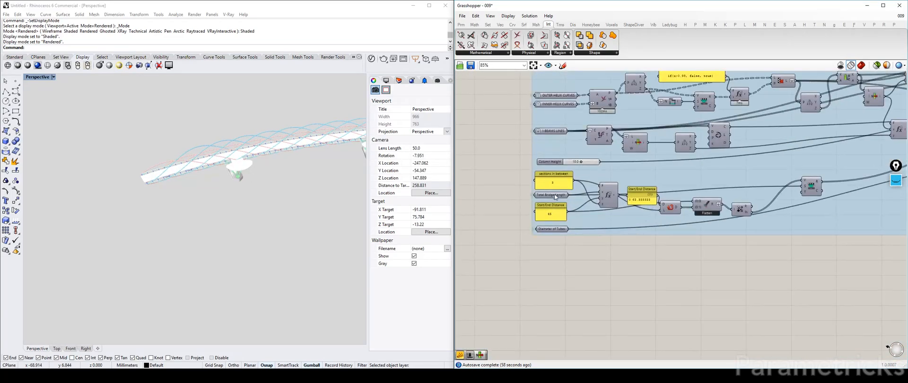
pyautogui.scroll(3, 552, 180)
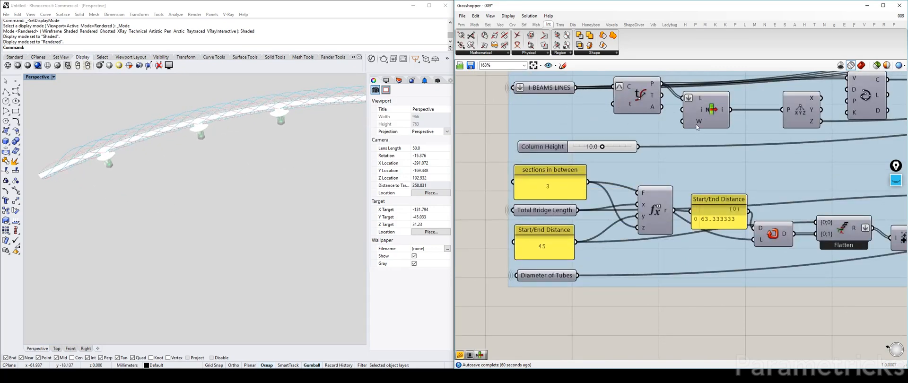
pyautogui.scroll(-7, 695, 126)
pyautogui.moveTo(870, 85); pyautogui.dragTo(612, 161, button='right')
pyautogui.scroll(-4, 610, 161)
pyautogui.scroll(2, 544, 166)
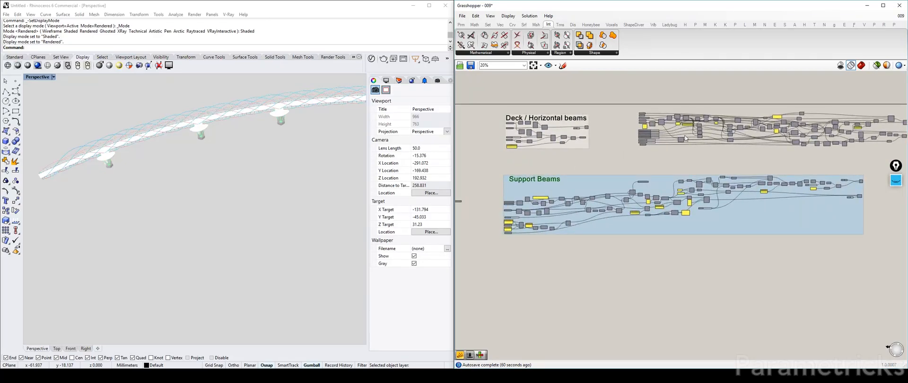
# Copy the Support Beams label from its blue group to above the ungrouped platform components
pyautogui.scroll(5, 685, 138)
pyautogui.moveTo(667, 207)
pyautogui.mouseDown()
pyautogui.moveTo(611, 204)
pyautogui.moveTo(597, 84)
pyautogui.moveTo(631, 91)
pyautogui.mouseUp()
pyautogui.scroll(-5, 586, 150)
pyautogui.moveTo(586, 149); pyautogui.dragTo(587, 163, button='right')
pyautogui.scroll(3, 651, 124)
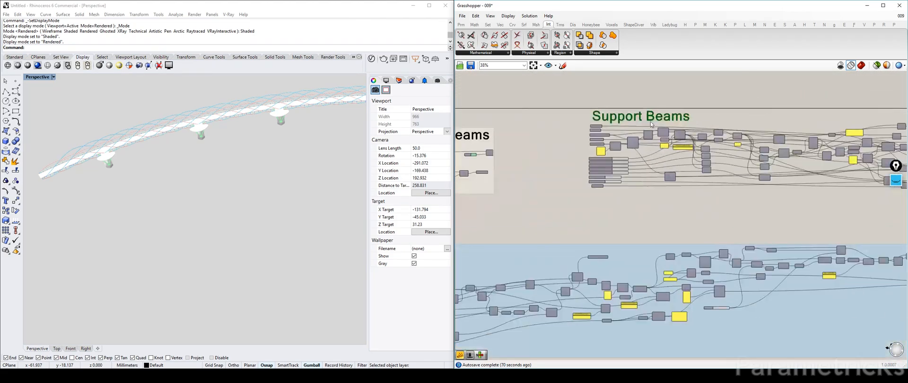
# Change the text of the label above the ungrouped platform components to VIEWING PODS
pyautogui.scroll(2, 651, 125)
pyautogui.doubleClick(651, 122)
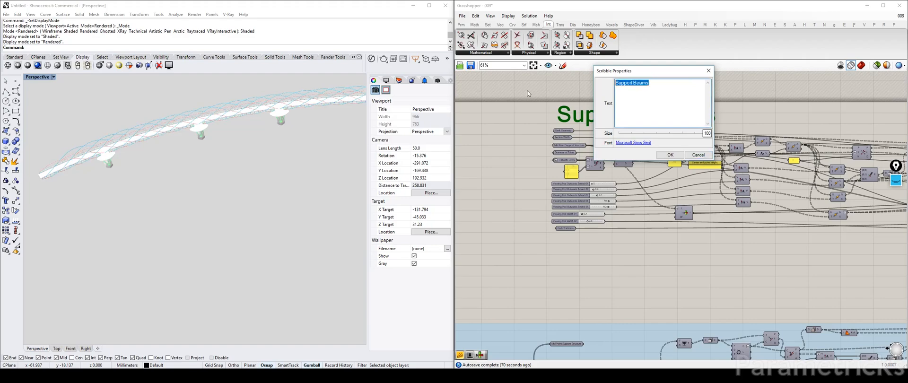
pyautogui.write('VUIE')
pyautogui.press('Tab')
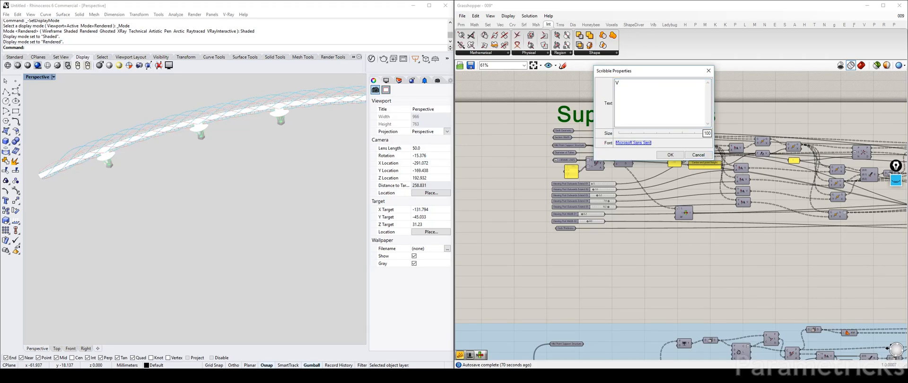
pyautogui.click(632, 86)
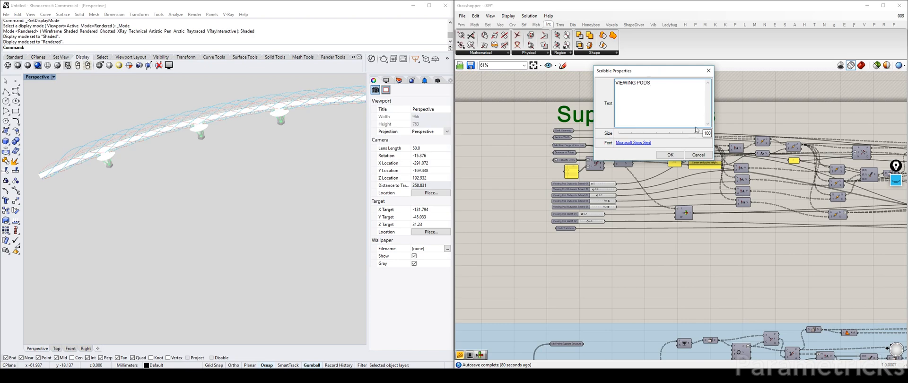
pyautogui.click(670, 155)
# Retype the Support Beams group's label in capitals as SUPPORT BEAMS
pyautogui.scroll(-5, 671, 142)
pyautogui.scroll(1, 570, 130)
pyautogui.moveTo(561, 166); pyautogui.dragTo(605, 142, button='right')
pyautogui.scroll(4, 633, 141)
pyautogui.doubleClick(633, 137)
pyautogui.click(580, 137)
pyautogui.scroll(2, 579, 136)
pyautogui.doubleClick(579, 137)
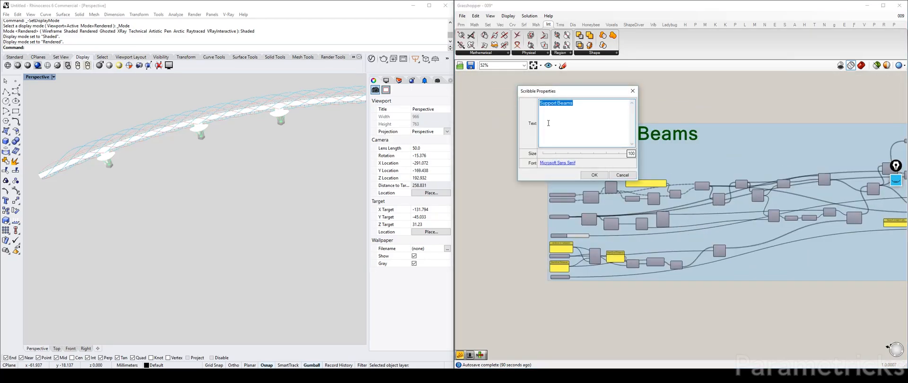
pyautogui.write('SUPPORT BEAMS')
pyautogui.click(594, 175)
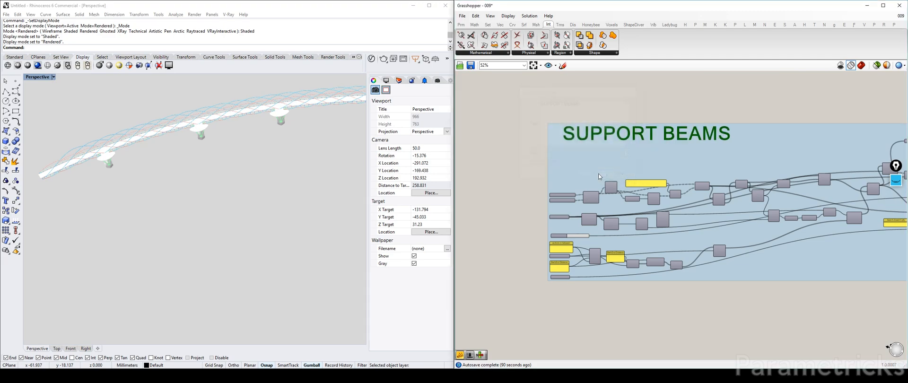
# Change the label of the group above OUTER HELIX to I-BEAMS in capitals
pyautogui.scroll(-5, 602, 177)
pyautogui.moveTo(592, 165); pyautogui.dragTo(698, 130, button='right')
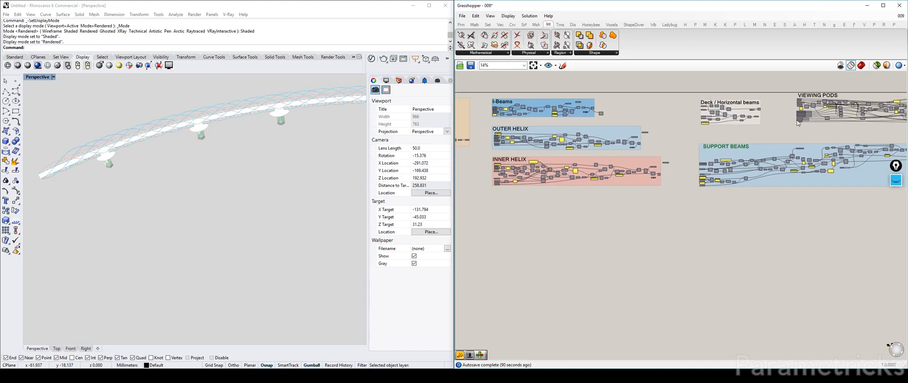
pyautogui.scroll(5, 512, 108)
pyautogui.doubleClick(511, 107)
pyautogui.moveTo(481, 73); pyautogui.dragTo(582, 84)
pyautogui.write('E')
pyautogui.click(529, 146)
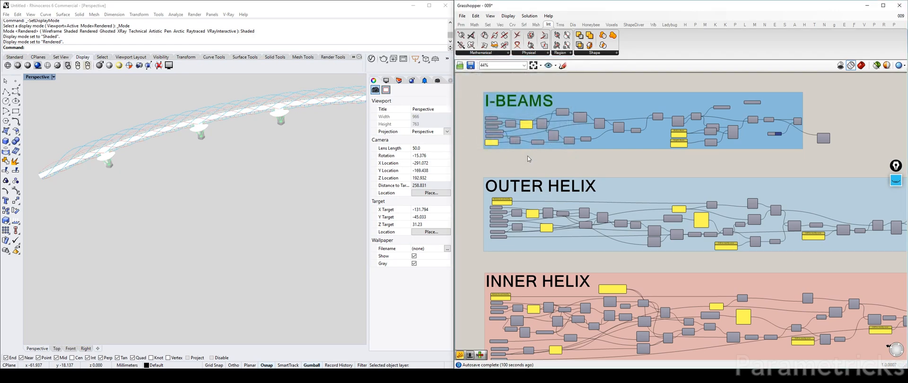
# Group all the viewing pod components together with their VIEWING PODS label
pyautogui.scroll(-4, 564, 154)
pyautogui.moveTo(563, 154)
pyautogui.mouseDown(button='right')
pyautogui.moveTo(616, 144)
pyautogui.moveTo(514, 124)
pyautogui.mouseUp(button='right')
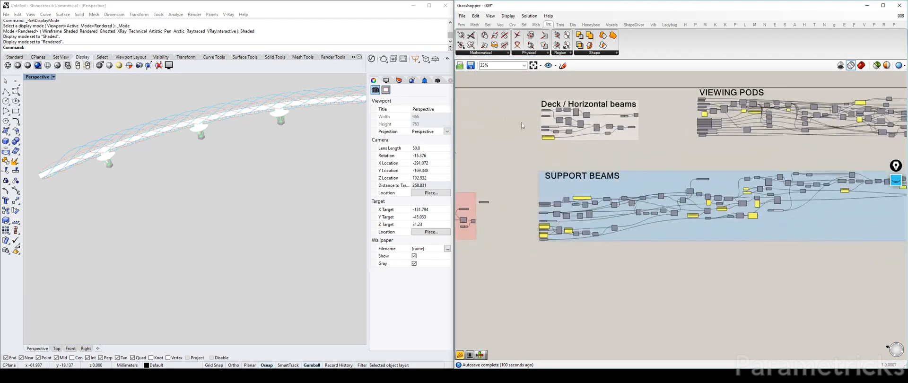
pyautogui.moveTo(675, 133); pyautogui.dragTo(524, 131, button='right')
pyautogui.scroll(-2, 469, 140)
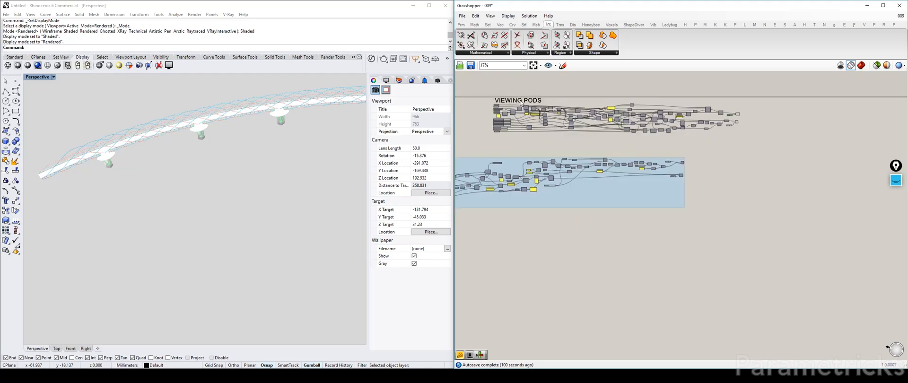
pyautogui.moveTo(496, 86); pyautogui.dragTo(784, 152)
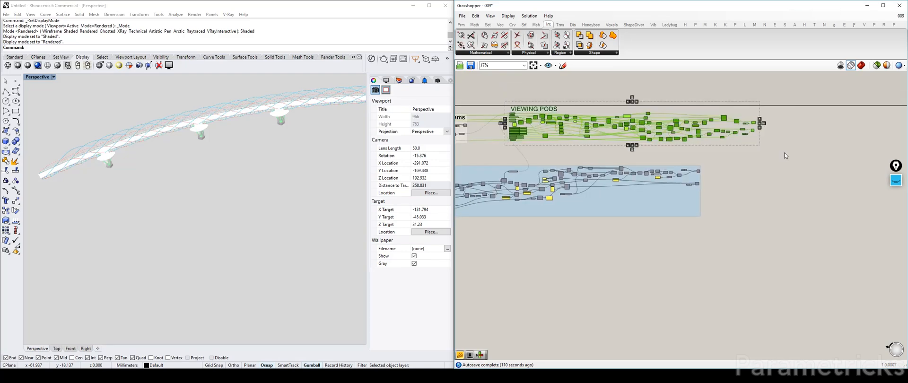
pyautogui.hotkey('ctrl', 'g')
pyautogui.click(599, 95)
# Recolour the VIEWING PODS group green by setting its colour hue to 96°
pyautogui.scroll(3, 653, 110)
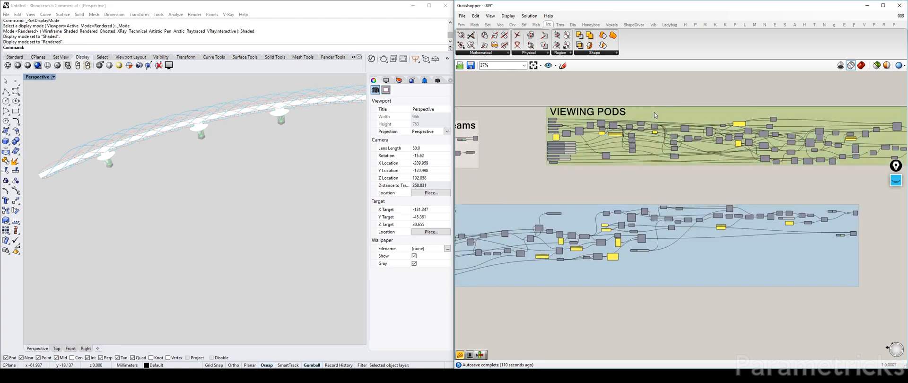
pyautogui.rightClick(654, 113)
pyautogui.moveTo(690, 188)
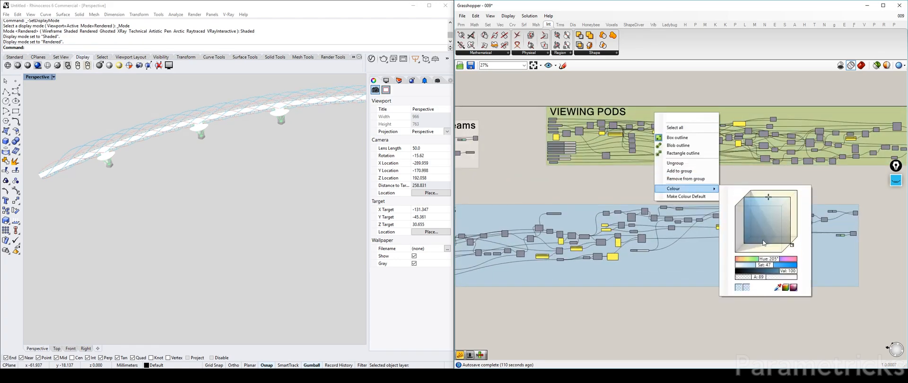
pyautogui.moveTo(773, 261); pyautogui.dragTo(755, 261)
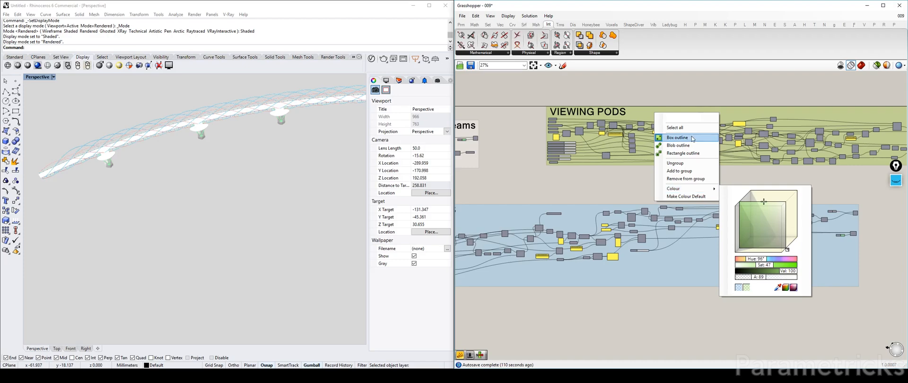
pyautogui.click(701, 67)
pyautogui.click(676, 81)
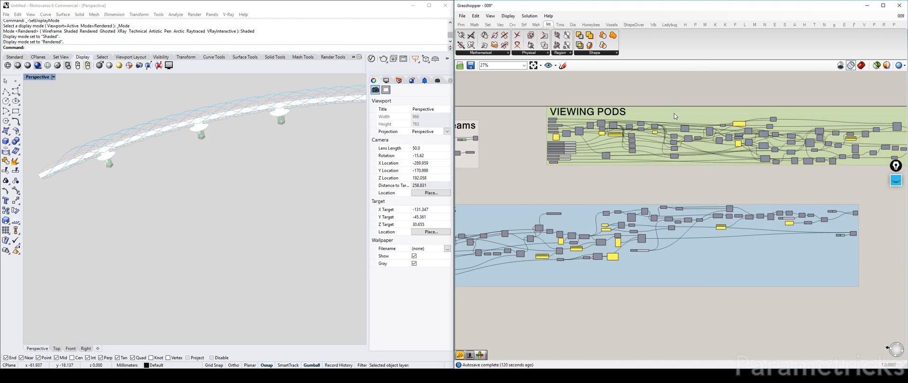
# Review the grouped definition and examine the bridge's platforms, struts and helices up close in the Perspective viewport
pyautogui.scroll(-3, 674, 112)
pyautogui.moveTo(782, 167); pyautogui.dragTo(712, 162, button='right')
pyautogui.click(692, 177)
pyautogui.click(726, 88)
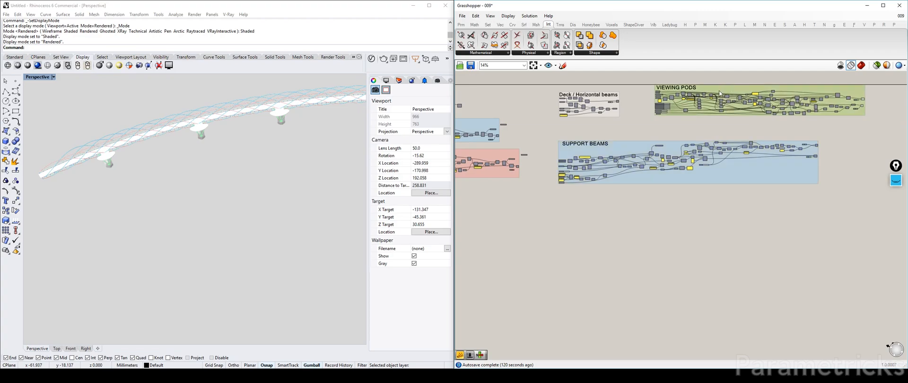
pyautogui.scroll(3, 716, 94)
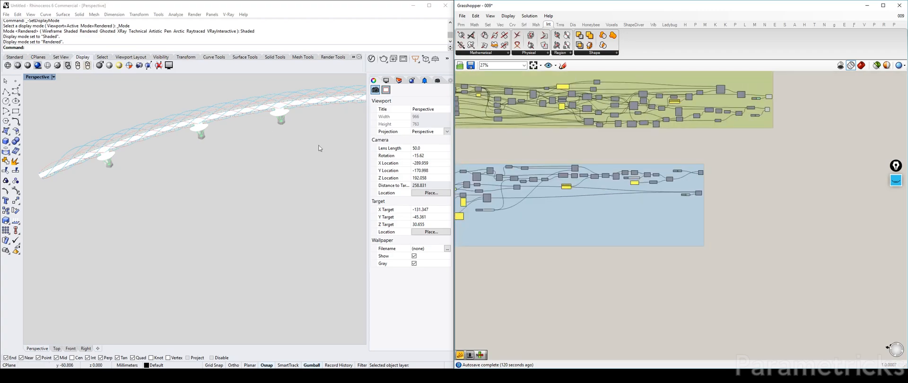
pyautogui.scroll(5, 299, 147)
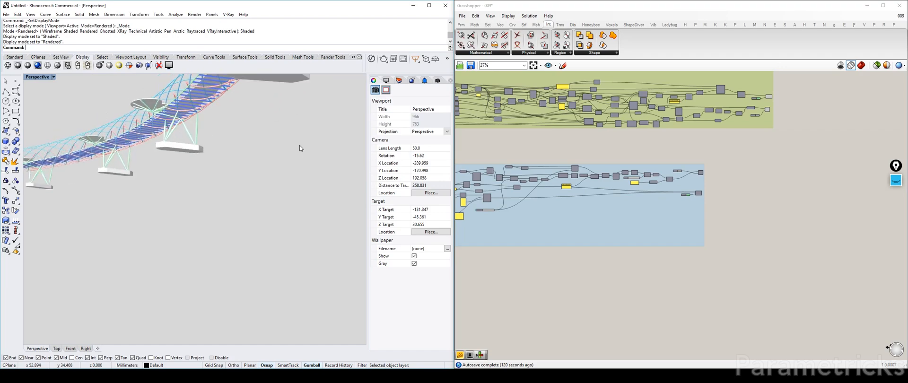
pyautogui.scroll(5, 302, 146)
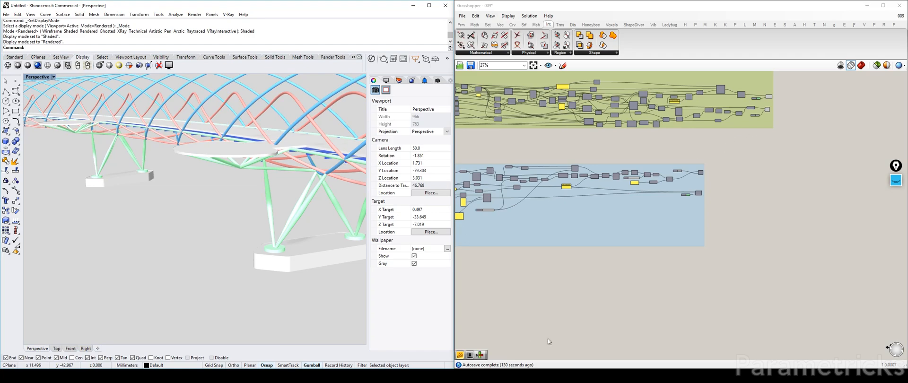
pyautogui.click(746, 232)
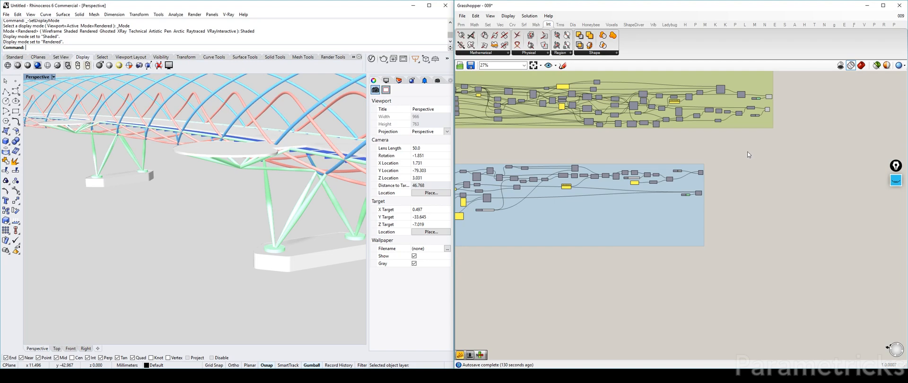
pyautogui.scroll(-5, 747, 154)
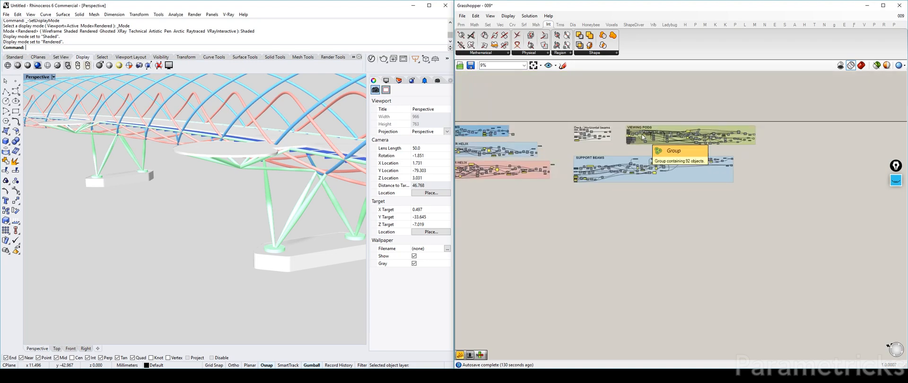
pyautogui.moveTo(241, 158); pyautogui.dragTo(445, 201, button='right')
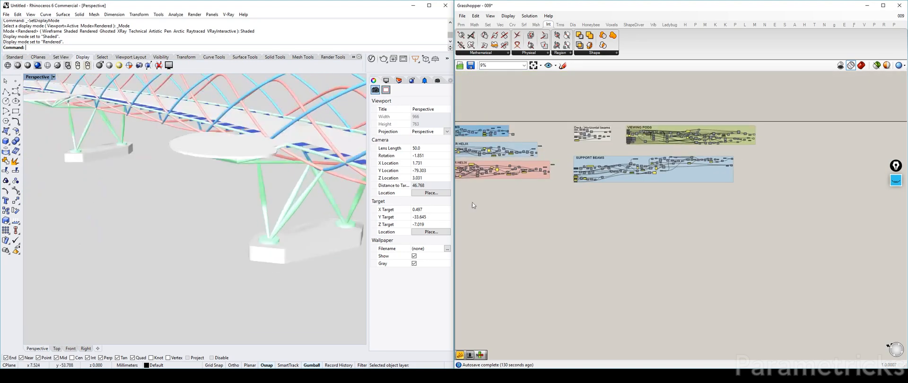
pyautogui.moveTo(302, 208); pyautogui.dragTo(352, 177, button='right')
# Circle the junction of the helix tubes and the deck beside the platform with the pink annotation pen
pyautogui.click(896, 180)
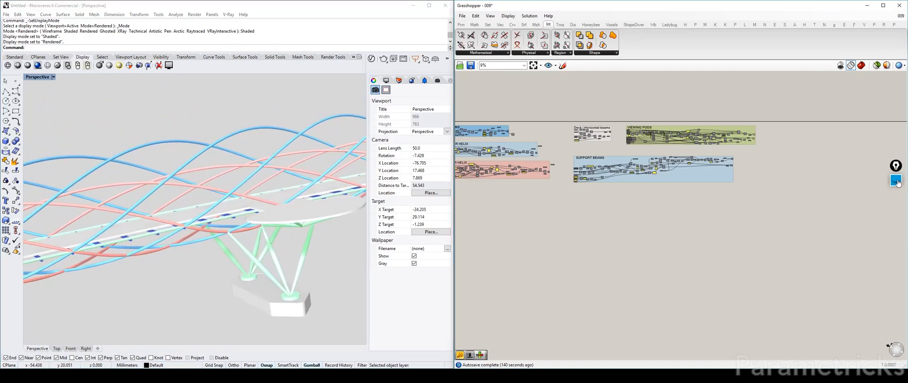
pyautogui.click(895, 202)
pyautogui.moveTo(294, 202)
pyautogui.mouseDown()
pyautogui.moveTo(284, 212)
pyautogui.moveTo(289, 197)
pyautogui.mouseUp()
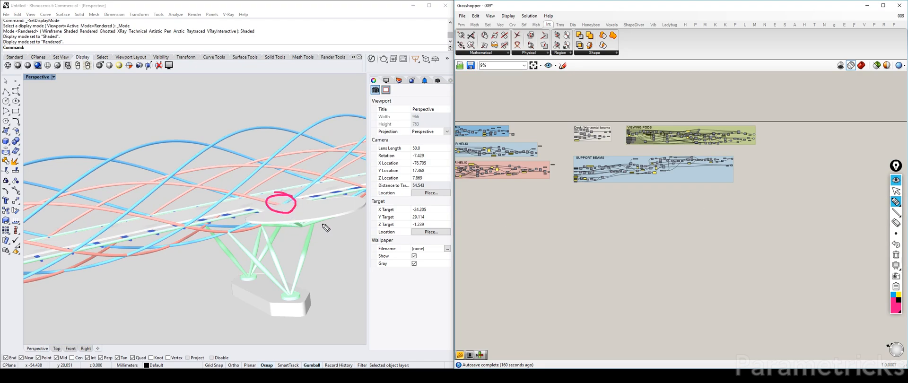
pyautogui.click(894, 191)
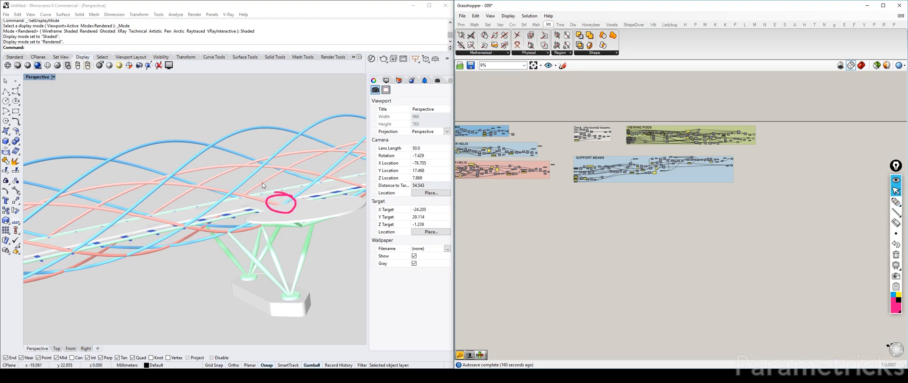
# Mark the helix tubes along the deck edges with short pink pen strokes, and clear all annotations
pyautogui.click(895, 202)
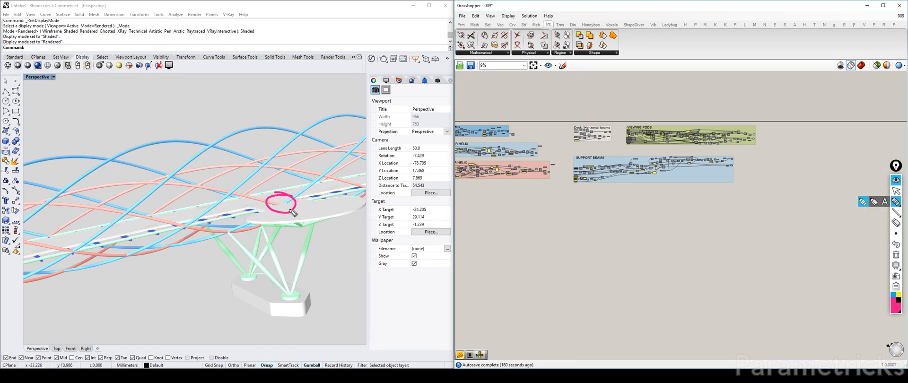
pyautogui.moveTo(158, 232); pyautogui.dragTo(174, 257)
pyautogui.moveTo(191, 222); pyautogui.dragTo(211, 242)
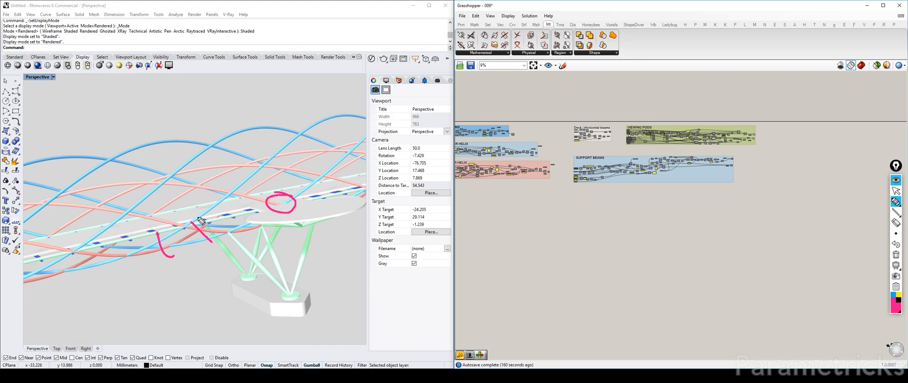
pyautogui.moveTo(151, 223); pyautogui.dragTo(158, 214)
pyautogui.moveTo(207, 202); pyautogui.dragTo(199, 216)
pyautogui.click(896, 191)
pyautogui.moveTo(163, 150)
pyautogui.mouseDown(button='right')
pyautogui.moveTo(191, 159)
pyautogui.moveTo(163, 187)
pyautogui.moveTo(238, 201)
pyautogui.moveTo(247, 190)
pyautogui.moveTo(180, 182)
pyautogui.mouseUp(button='right')
pyautogui.click(896, 255)
pyautogui.scroll(2, 282, 188)
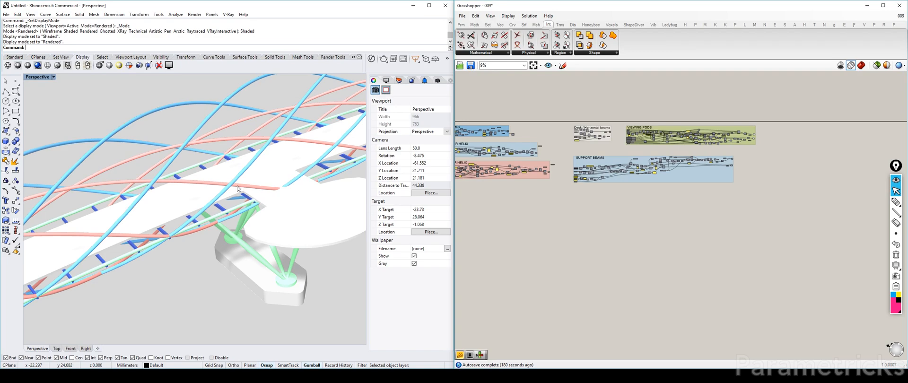
# Set the annotation pen to blue and bring up the platform reference photo PB013485.JPG in IrfanView
pyautogui.click(894, 298)
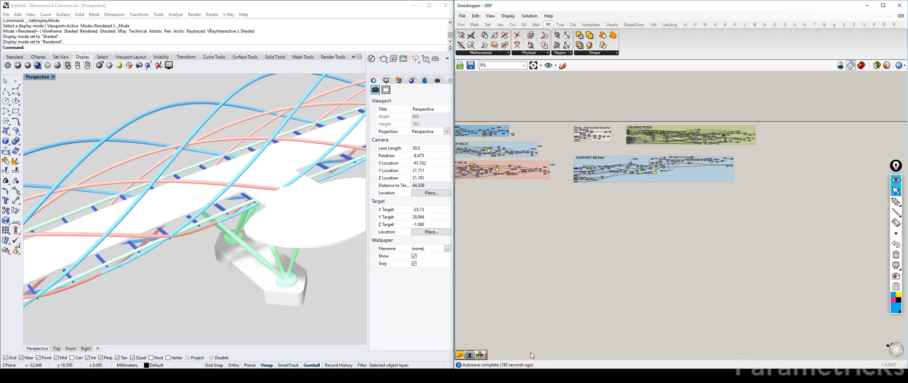
pyautogui.click(482, 371)
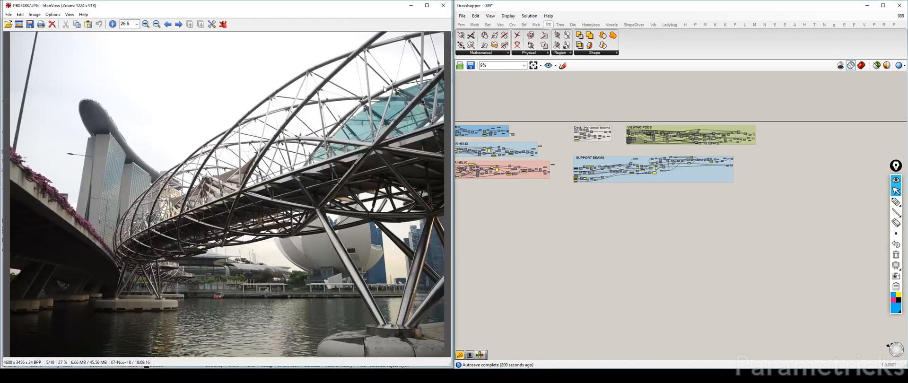
pyautogui.click(443, 5)
pyautogui.click(482, 373)
pyautogui.click(430, 5)
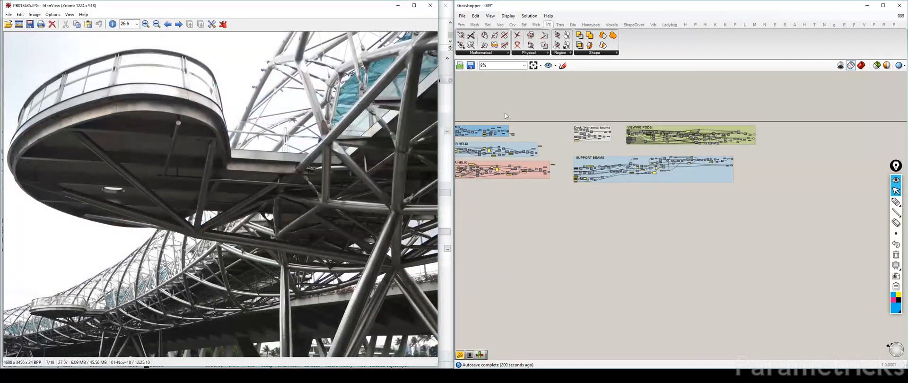
# Trace a helix tube from the photo's upper edge down past the deck in blue, and clear the annotation
pyautogui.click(895, 202)
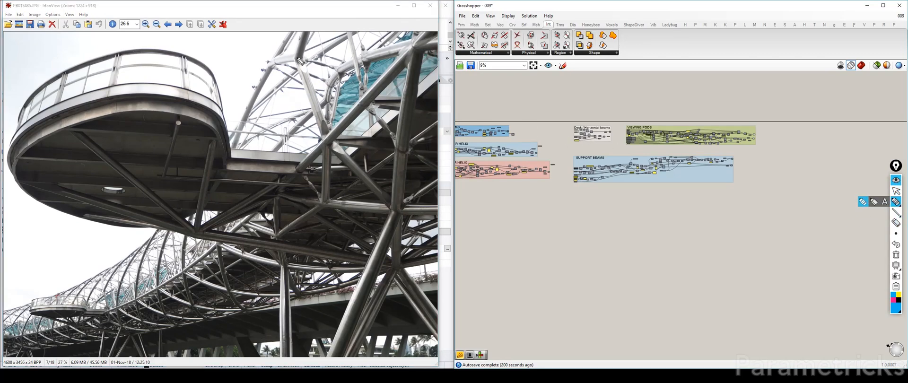
pyautogui.moveTo(306, 35); pyautogui.dragTo(258, 205)
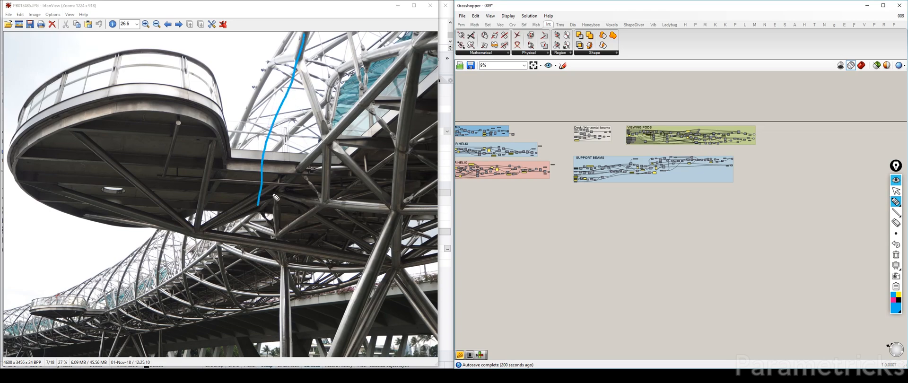
pyautogui.click(896, 255)
# Mark the helix tubes above the platform in the photo with blue pen strokes, clear the annotations, and minimize the photo
pyautogui.click(896, 202)
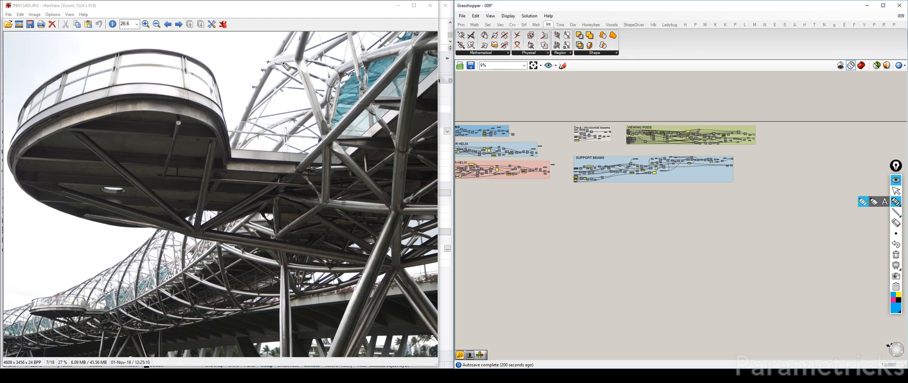
pyautogui.moveTo(295, 60)
pyautogui.mouseDown()
pyautogui.moveTo(267, 62)
pyautogui.moveTo(296, 59)
pyautogui.mouseUp()
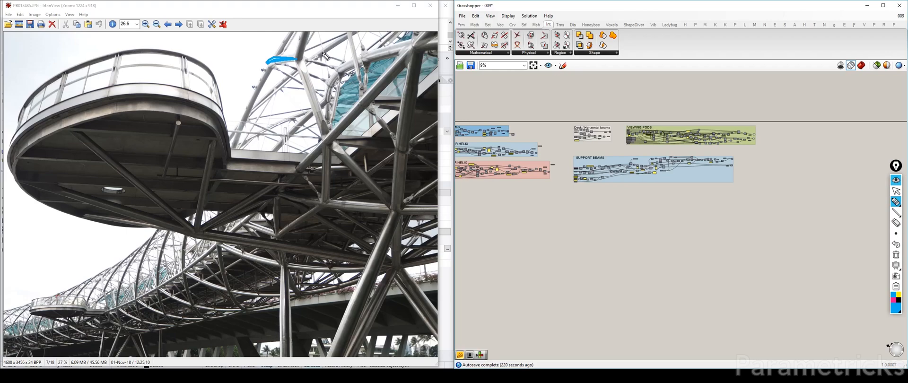
pyautogui.moveTo(303, 30); pyautogui.dragTo(291, 77)
pyautogui.moveTo(286, 40); pyautogui.dragTo(249, 95)
pyautogui.click(896, 258)
pyautogui.click(895, 190)
pyautogui.click(398, 6)
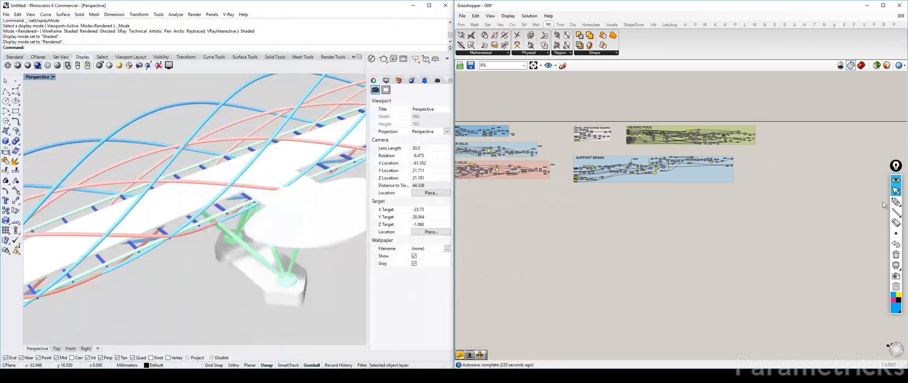
# Mark the deck junction behind the platform and the red helix tube above the deck in the model with blue strokes
pyautogui.click(895, 201)
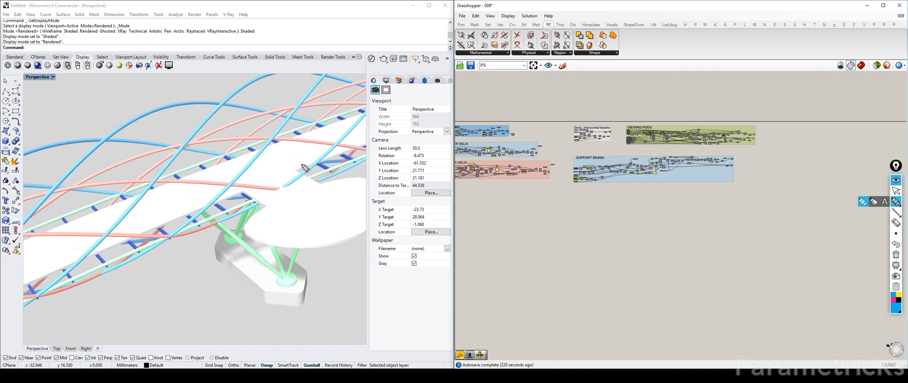
pyautogui.moveTo(302, 165); pyautogui.dragTo(314, 160)
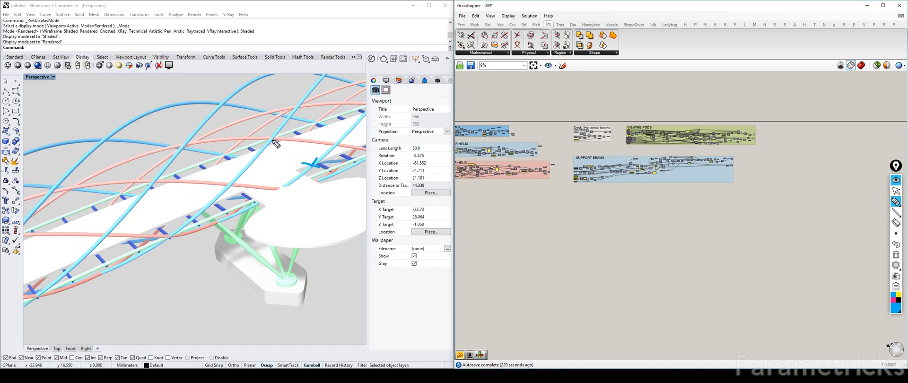
pyautogui.moveTo(270, 141); pyautogui.dragTo(331, 147)
# Trace the blue helix tube above the deck and mark the junction beside the platform in pink, and clear the annotations
pyautogui.click(893, 300)
pyautogui.moveTo(258, 192)
pyautogui.mouseDown()
pyautogui.moveTo(242, 190)
pyautogui.moveTo(241, 174)
pyautogui.moveTo(274, 140)
pyautogui.mouseUp()
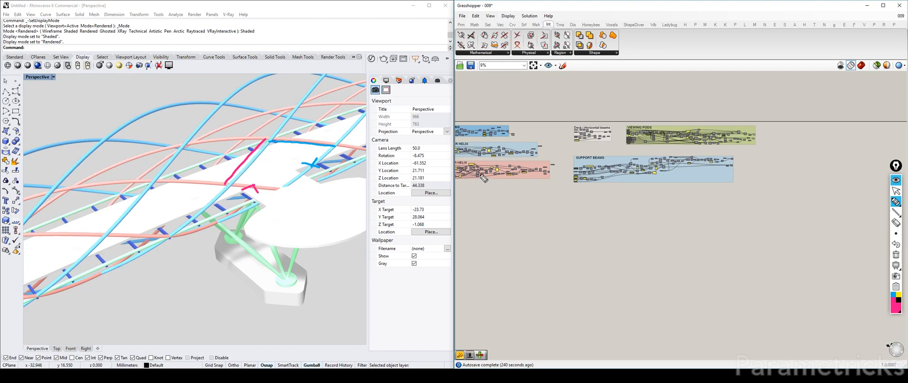
pyautogui.click(896, 190)
pyautogui.moveTo(895, 200)
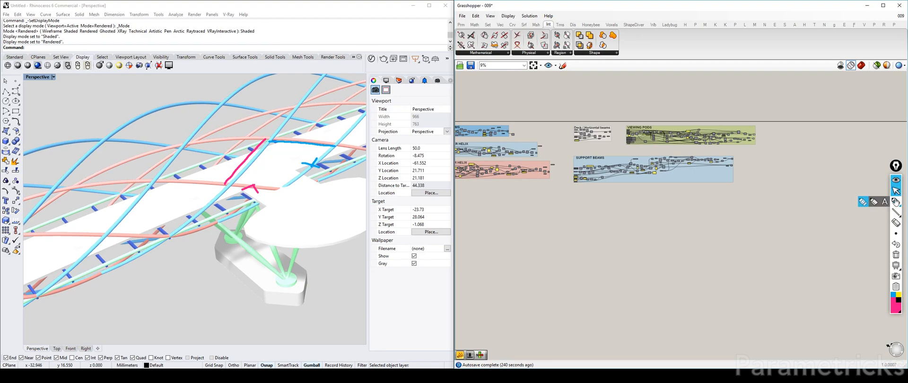
pyautogui.click(895, 255)
pyautogui.click(308, 188)
pyautogui.moveTo(308, 189); pyautogui.dragTo(318, 185, button='right')
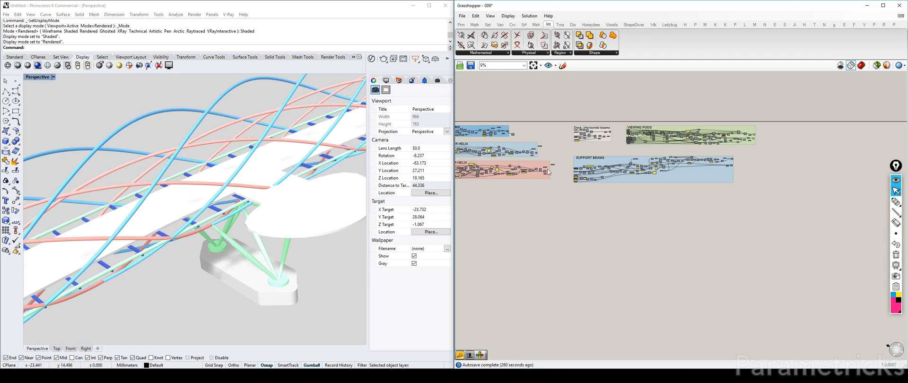
# Examine the VIEWING PODS group through to the preview components at the ends of its branches
pyautogui.moveTo(525, 172); pyautogui.dragTo(540, 204, button='right')
pyautogui.scroll(2, 681, 170)
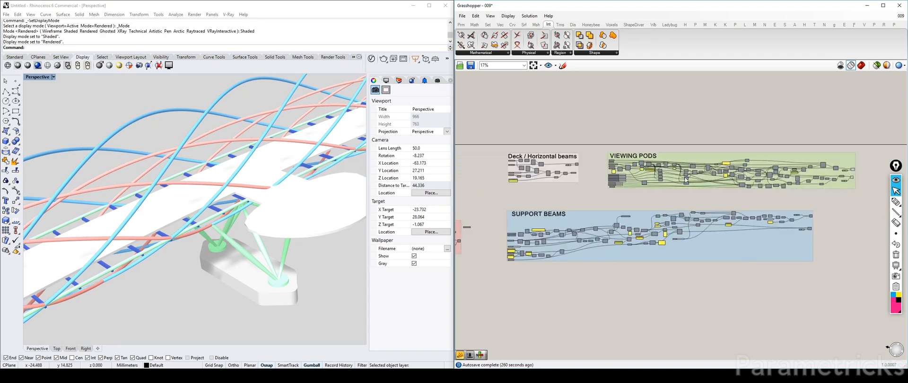
pyautogui.moveTo(685, 181); pyautogui.dragTo(578, 132, button='right')
pyautogui.scroll(2, 563, 155)
pyautogui.moveTo(779, 201); pyautogui.dragTo(754, 174, button='right')
pyautogui.scroll(-2, 638, 188)
pyautogui.moveTo(637, 188); pyautogui.dragTo(624, 192, button='right')
pyautogui.scroll(2, 717, 137)
pyautogui.moveTo(637, 138); pyautogui.dragTo(641, 132, button='right')
pyautogui.scroll(3, 641, 131)
pyautogui.moveTo(874, 97); pyautogui.dragTo(663, 118, button='right')
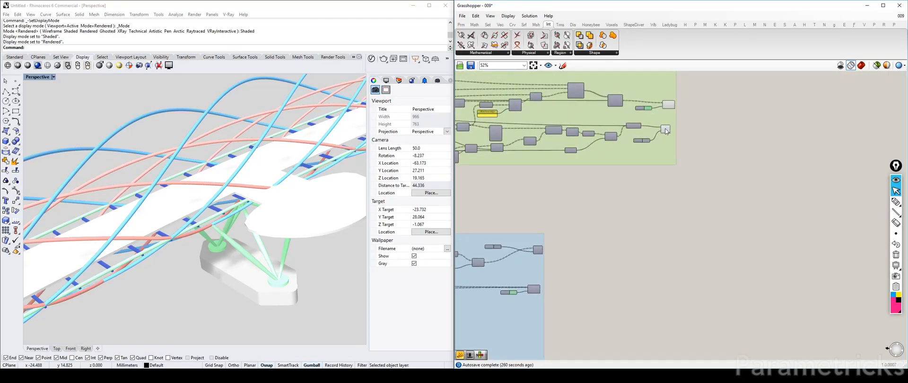
pyautogui.scroll(2, 665, 131)
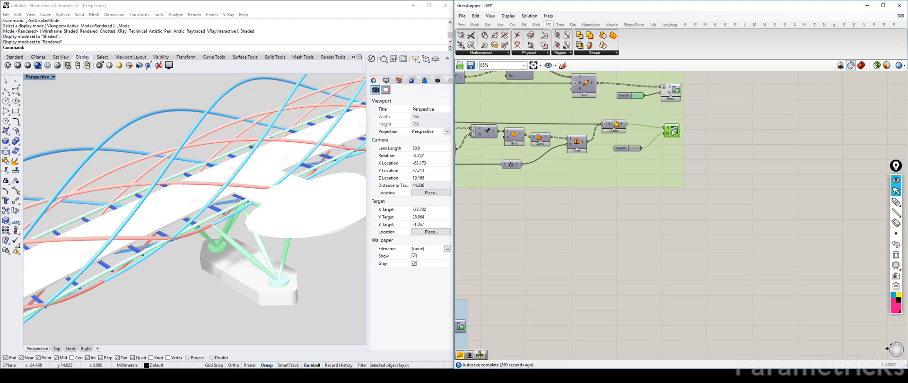
# Check the two final preview components of the VIEWING PODS group and view the platform and its supports from the side
pyautogui.rightClick(670, 132)
pyautogui.click(696, 184)
pyautogui.click(674, 92)
pyautogui.click(723, 106)
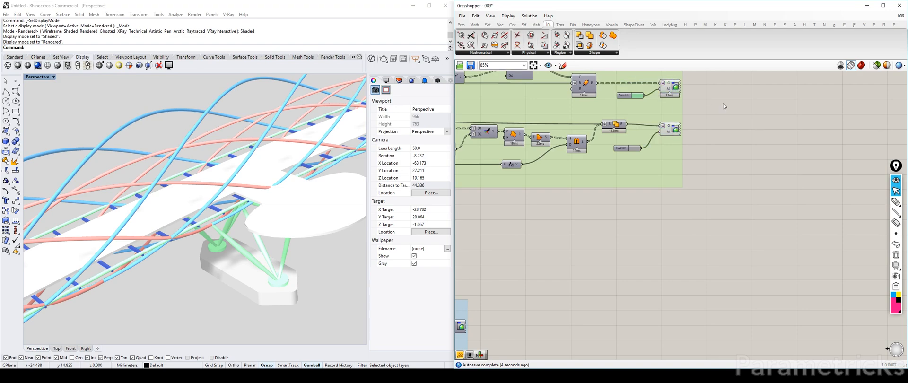
pyautogui.moveTo(299, 178); pyautogui.dragTo(277, 195, button='right')
pyautogui.click(731, 147)
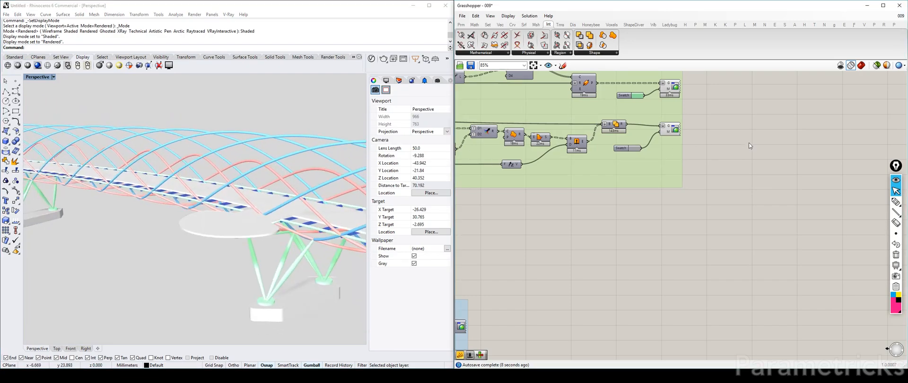
pyautogui.moveTo(726, 122); pyautogui.dragTo(767, 164, button='right')
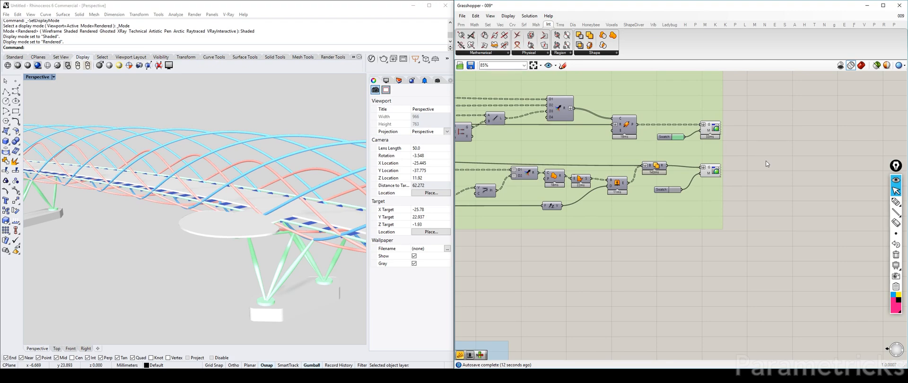